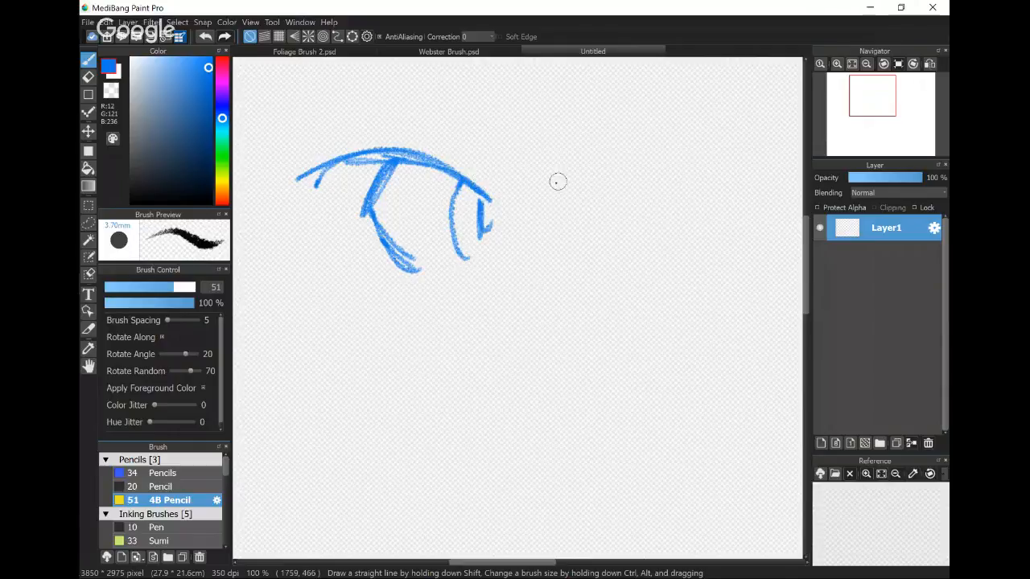
- Sketch the character's second eye in blue with the 4B Pencil, including the upper lid, pupil and inner eye edge
left_click_drag(554, 185, 641, 127)
left_click_drag(571, 184, 635, 129)
mouse_move(622, 134)
left_mouse_down()
mouse_move(614, 163)
mouse_move(625, 204)
left_mouse_up()
mouse_move(625, 150)
left_mouse_down()
mouse_move(629, 238)
mouse_move(613, 238)
left_mouse_up()
mouse_move(568, 166)
left_mouse_down()
mouse_move(541, 210)
mouse_move(554, 254)
left_mouse_up()
- Draw a small curved nose with two nostril dots, and outline the far cheek, chin and jaw around the face
left_click_drag(515, 293, 585, 271)
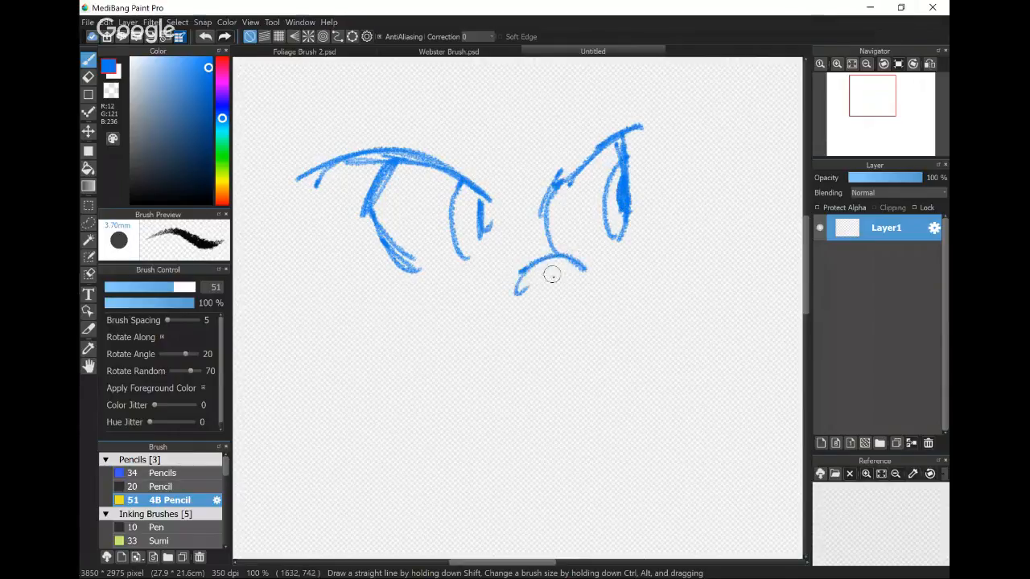
left_click(544, 285)
left_click(573, 283)
mouse_move(629, 227)
left_mouse_down()
mouse_move(645, 109)
mouse_move(652, 246)
mouse_move(684, 338)
mouse_move(647, 388)
mouse_move(510, 456)
mouse_move(316, 378)
left_mouse_up()
left_click_drag(374, 418, 283, 349)
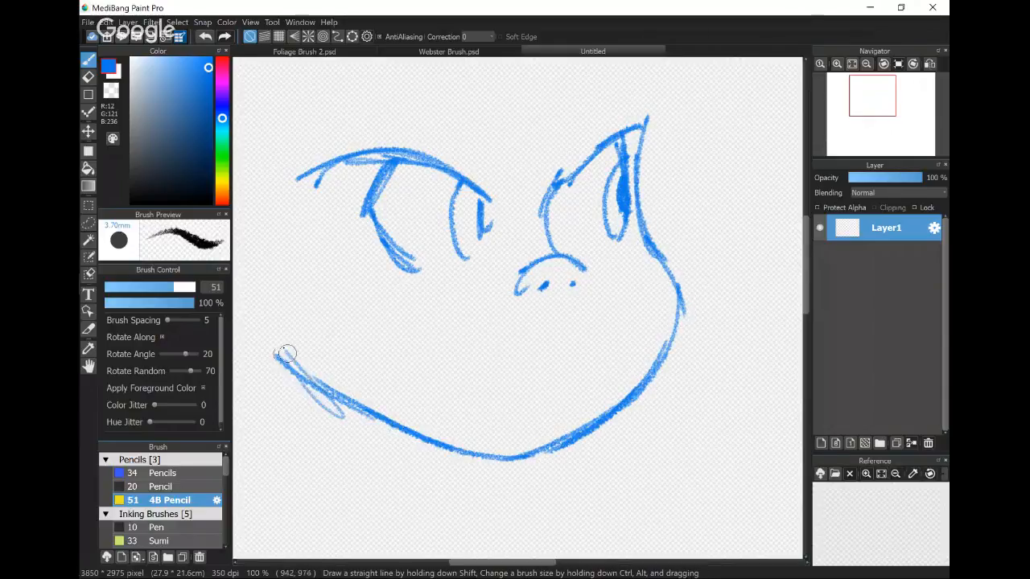
- Sketch a long slanted mouth with a small fang, and add the lower eyelid lines under both eyes
left_click_drag(393, 365, 641, 322)
left_click_drag(433, 355, 655, 322)
mouse_move(417, 337)
left_mouse_down()
mouse_move(367, 362)
mouse_move(473, 348)
left_mouse_up()
mouse_move(386, 291)
left_mouse_down()
mouse_move(443, 283)
mouse_move(383, 278)
mouse_move(481, 259)
left_mouse_up()
left_click_drag(589, 243, 644, 234)
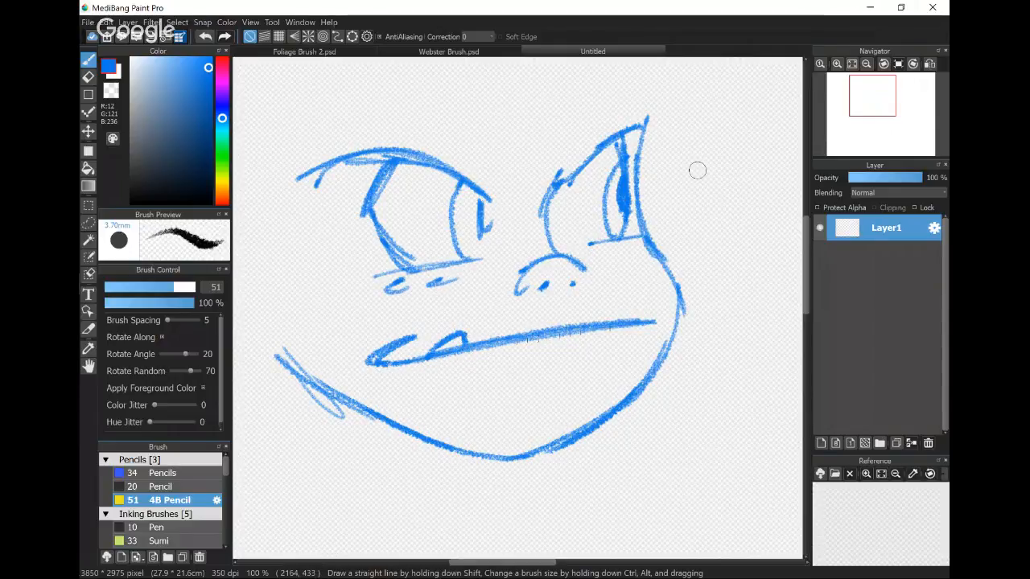
- Move the face sketch down on the canvas to free space above it, and return to the Brush tool
scroll(458, 425, "down", 1)
left_click(88, 131)
mouse_move(583, 310)
left_mouse_down()
mouse_move(568, 384)
mouse_move(543, 410)
left_mouse_up()
left_click(88, 60)
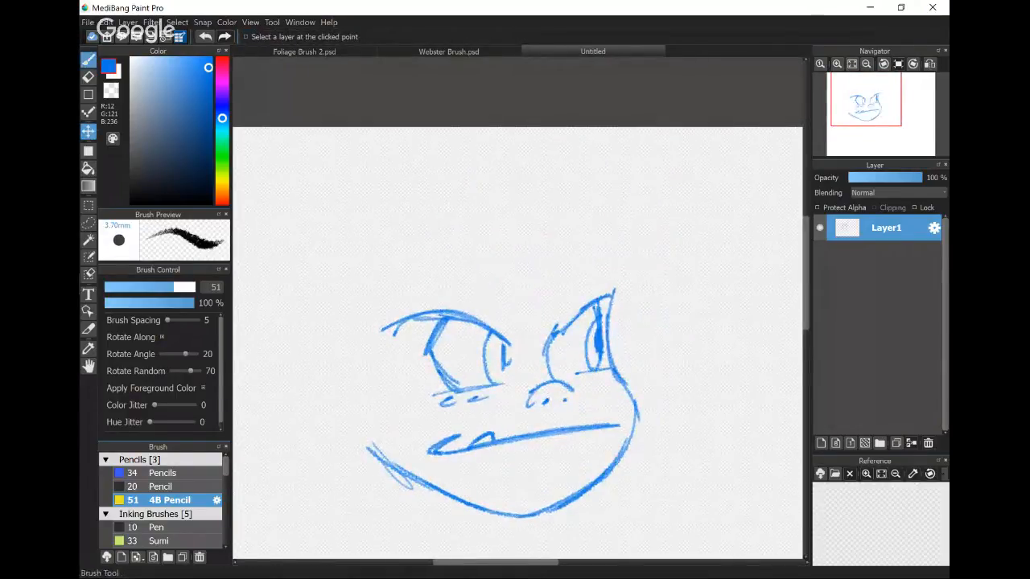
- Draw the bangs as long curved strands crossing the forehead and both eyes
mouse_move(409, 236)
left_mouse_down()
mouse_move(356, 406)
mouse_move(366, 420)
left_mouse_up()
mouse_move(491, 207)
left_mouse_down()
mouse_move(438, 330)
mouse_move(366, 418)
left_mouse_up()
left_click_drag(507, 244, 378, 422)
mouse_move(543, 238)
left_mouse_down()
mouse_move(452, 353)
mouse_move(626, 313)
left_mouse_up()
- Sketch a pointed elf ear with inner fold lines beside the near end of the jaw
left_click_drag(353, 375, 269, 318)
left_click_drag(254, 307, 346, 390)
mouse_move(283, 342)
left_mouse_down()
mouse_move(320, 365)
mouse_move(283, 356)
left_mouse_up()
left_click_drag(269, 320, 283, 371)
left_click_drag(270, 355, 356, 427)
- Outline the rounded hair around the head with a loose tuft at the back and an inner contour by the far eye
left_click_drag(465, 179, 276, 202)
left_click_drag(346, 171, 247, 219)
left_click_drag(288, 211, 253, 308)
mouse_move(489, 174)
left_mouse_down()
mouse_move(552, 159)
mouse_move(678, 277)
mouse_move(628, 374)
left_mouse_up()
left_click_drag(659, 276, 626, 351)
- Sketch the neck and a jagged, pointed collar beneath the jaw, with a spiky strand behind the ear
mouse_move(401, 467)
left_mouse_down()
mouse_move(469, 383)
mouse_move(388, 411)
left_mouse_up()
mouse_move(516, 411)
left_mouse_down()
mouse_move(489, 448)
mouse_move(493, 465)
left_mouse_up()
left_click_drag(402, 398, 480, 471)
mouse_move(415, 418)
left_mouse_down()
mouse_move(433, 450)
mouse_move(458, 464)
left_mouse_up()
left_click_drag(425, 375, 491, 473)
left_click_drag(408, 373, 372, 407)
mouse_move(396, 393)
left_mouse_down()
mouse_move(405, 507)
mouse_move(439, 449)
left_mouse_up()
mouse_move(415, 444)
left_mouse_down()
mouse_move(493, 492)
mouse_move(499, 527)
left_mouse_up()
mouse_move(501, 474)
left_mouse_down()
mouse_move(524, 465)
mouse_move(570, 487)
left_mouse_up()
left_click_drag(537, 424, 572, 488)
mouse_move(409, 373)
left_mouse_down()
mouse_move(325, 421)
mouse_move(391, 392)
left_mouse_up()
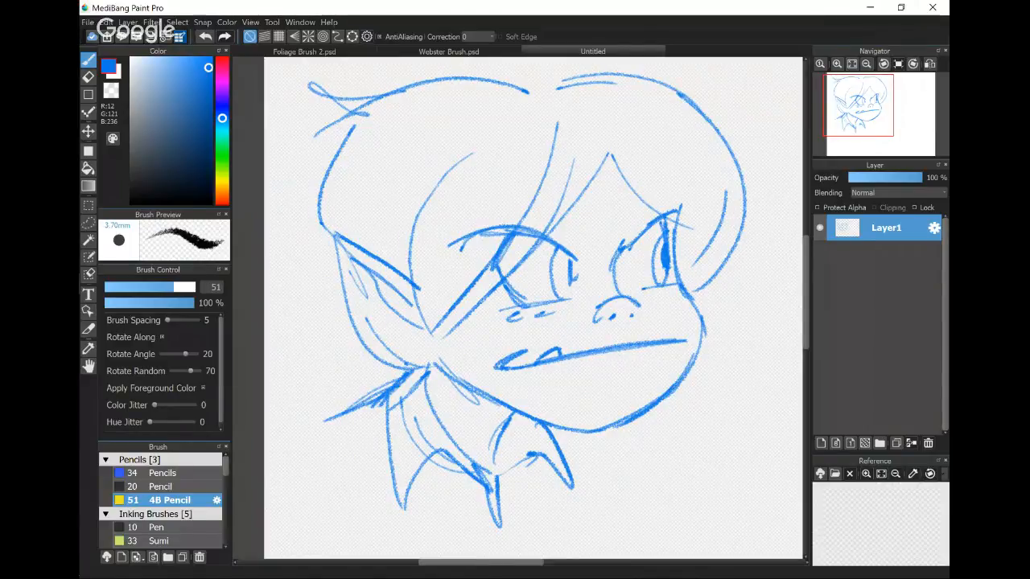
- Capture the screen as a sketch and mark the tool strip and its individual tools in red pen
key("super+F19")
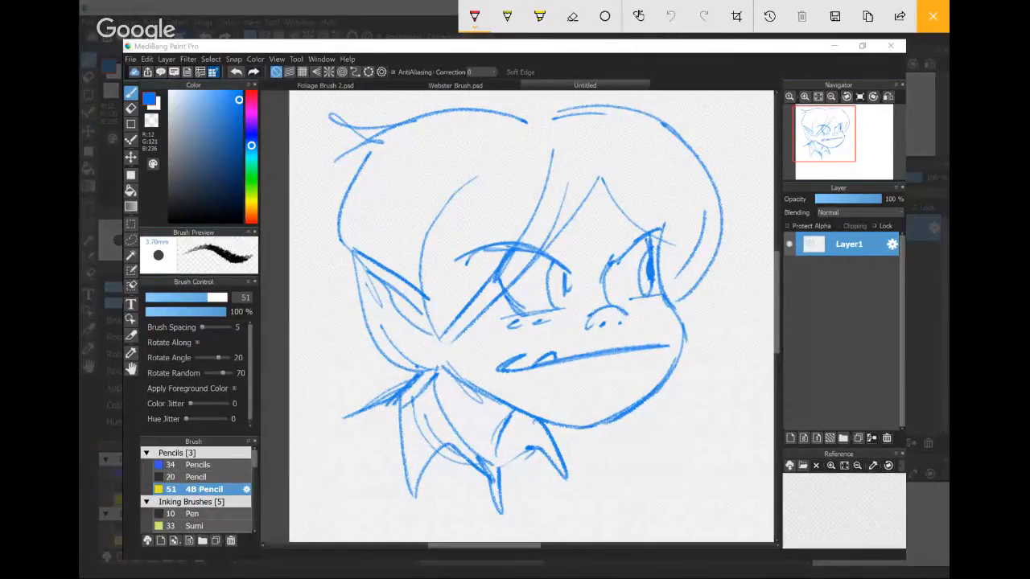
mouse_move(138, 80)
left_mouse_down()
mouse_move(158, 239)
mouse_move(143, 379)
left_mouse_up()
left_click_drag(138, 82, 126, 111)
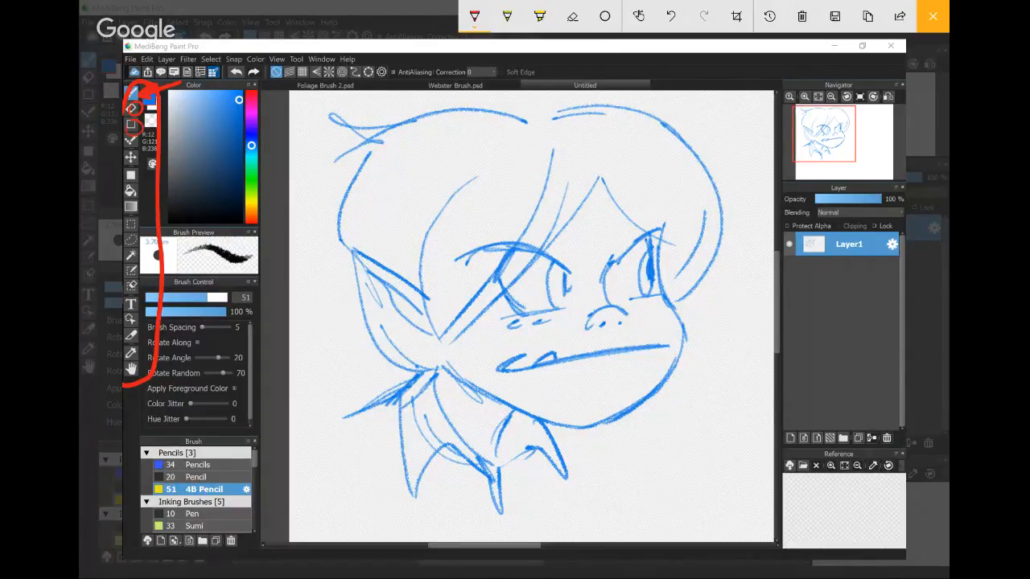
left_click_drag(130, 172, 127, 211)
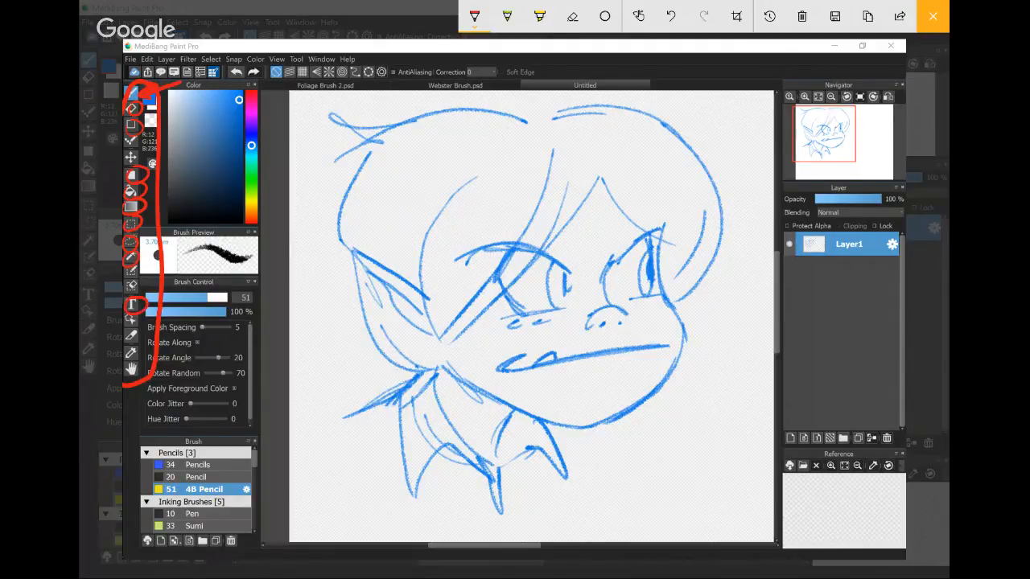
left_click_drag(138, 344, 127, 361)
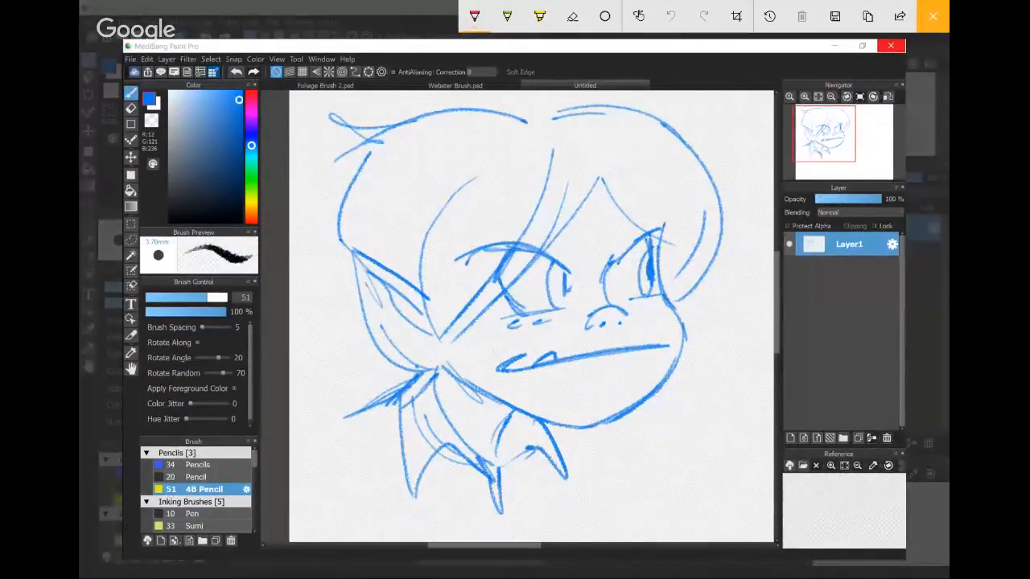
- Outline the tool strip and the snap and correction options in red on the screen sketch, and close it
left_click_drag(143, 83, 126, 380)
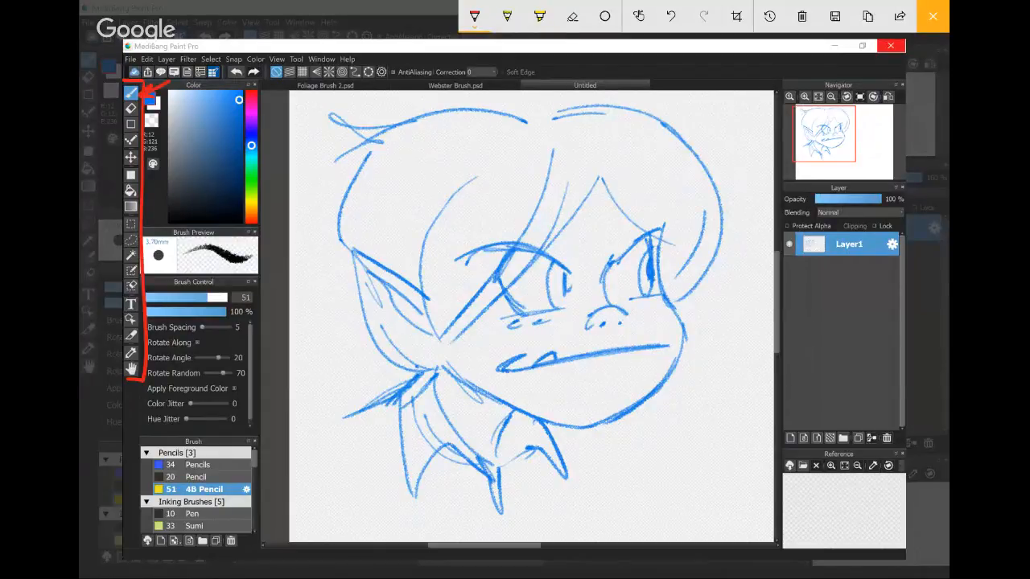
mouse_move(138, 82)
left_mouse_down()
mouse_move(504, 61)
mouse_move(157, 63)
left_mouse_up()
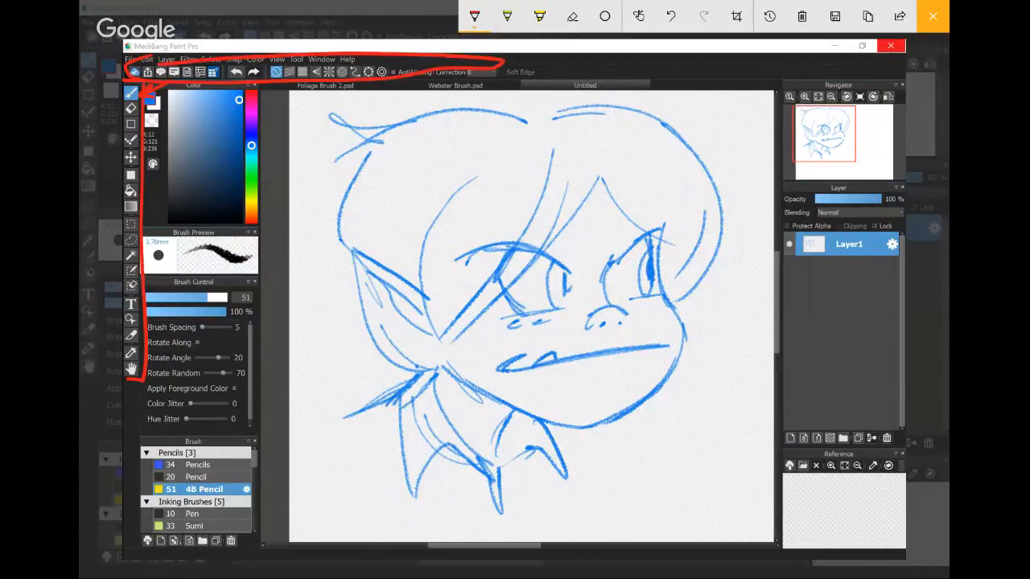
left_click(670, 17)
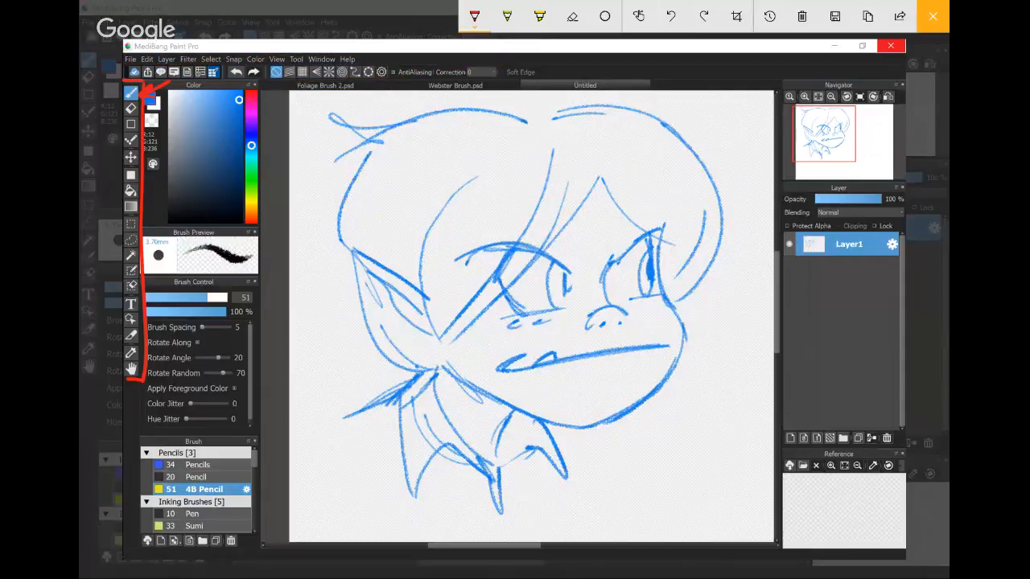
mouse_move(259, 83)
left_mouse_down()
mouse_move(559, 78)
mouse_move(543, 62)
mouse_move(245, 77)
left_mouse_up()
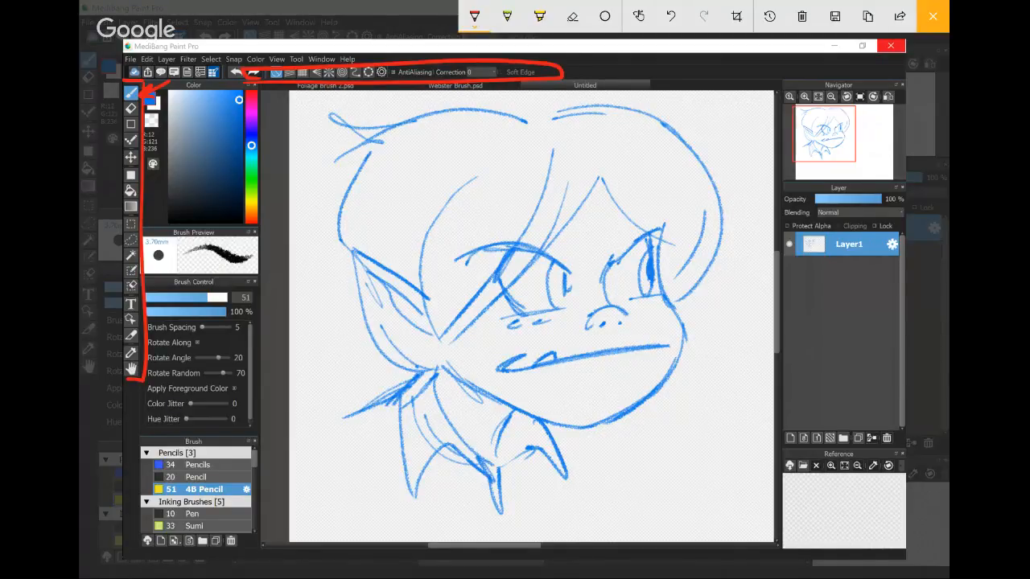
left_click(933, 16)
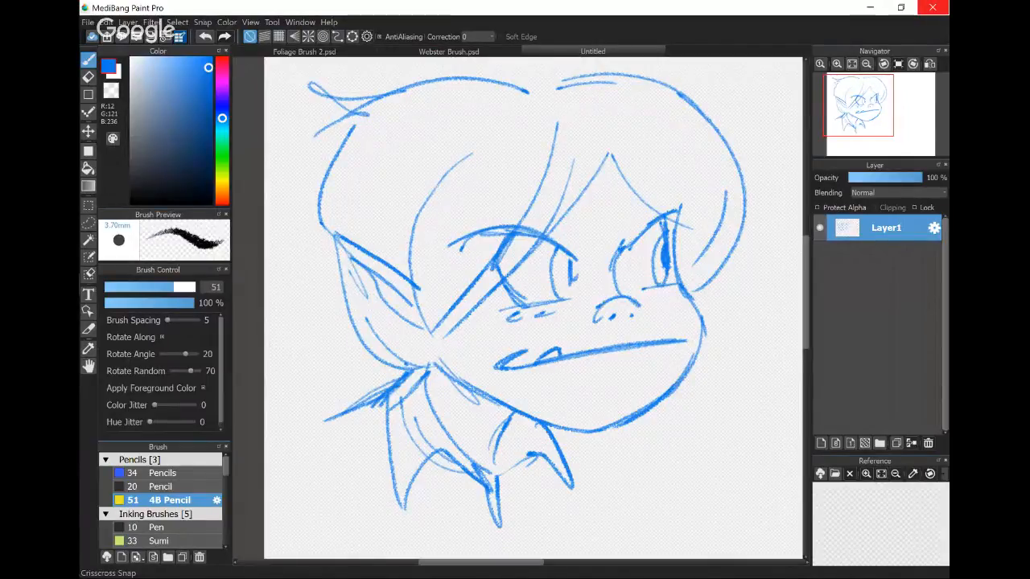
- Turn on Parallel Snap and draw crossing sets of diagonal lines over the ear and the back of the hair
left_click(264, 36)
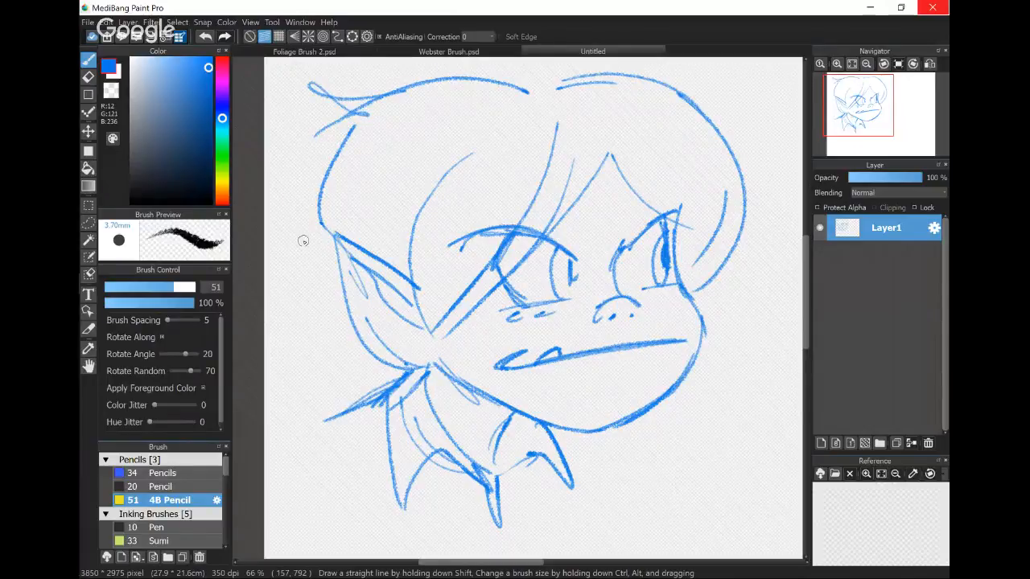
mouse_move(294, 243)
left_mouse_down()
mouse_move(399, 353)
mouse_move(394, 365)
left_mouse_up()
left_click_drag(264, 287, 428, 153)
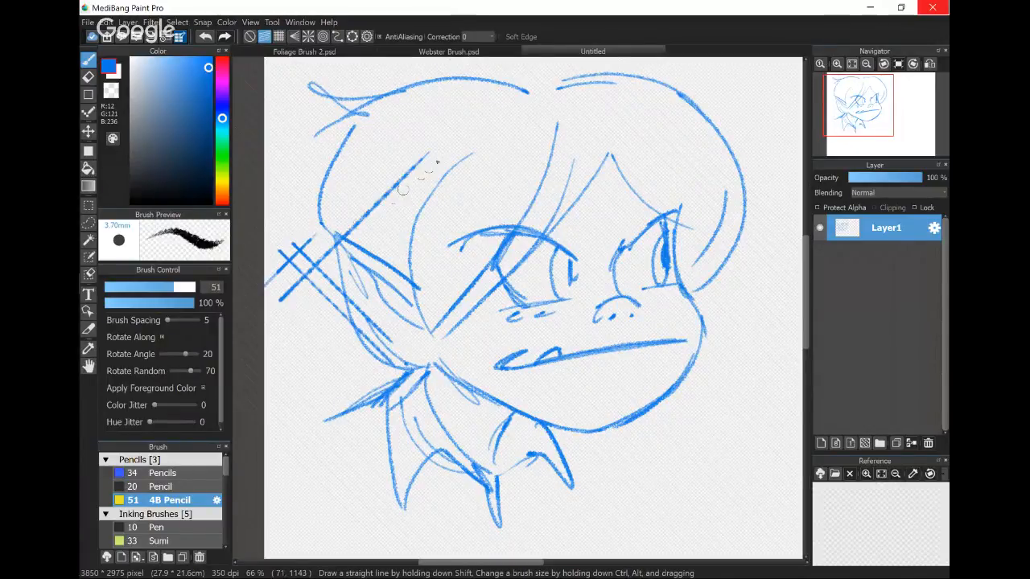
left_click_drag(265, 218, 338, 234)
left_click_drag(293, 188, 382, 98)
left_click_drag(302, 139, 378, 214)
left_click_drag(310, 119, 385, 194)
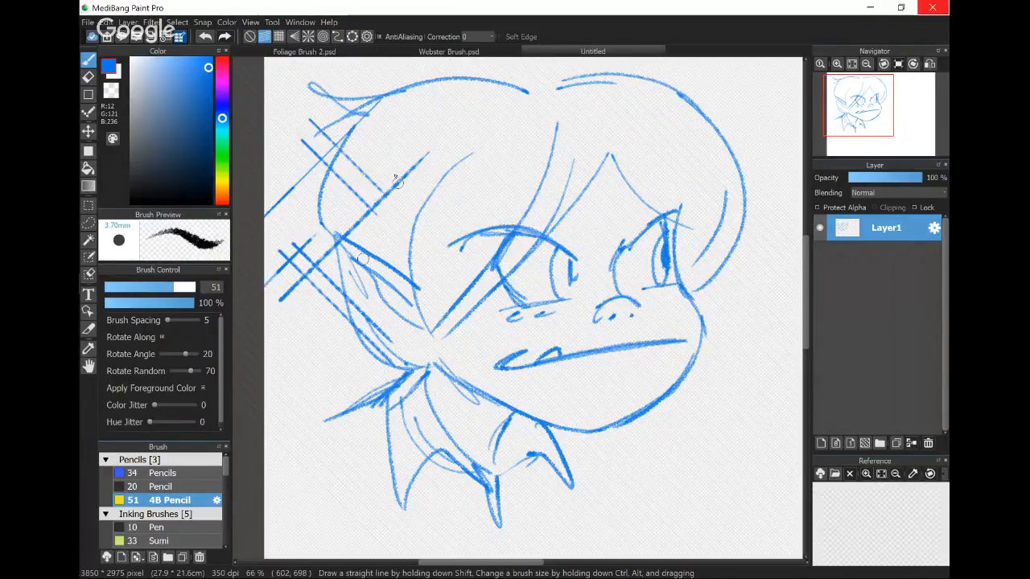
left_click_drag(335, 95, 420, 179)
left_click_drag(381, 98, 396, 115)
- Switch to Crisscross Snap and draw a box of horizontal and vertical lines over the hair tuft
left_click(278, 36)
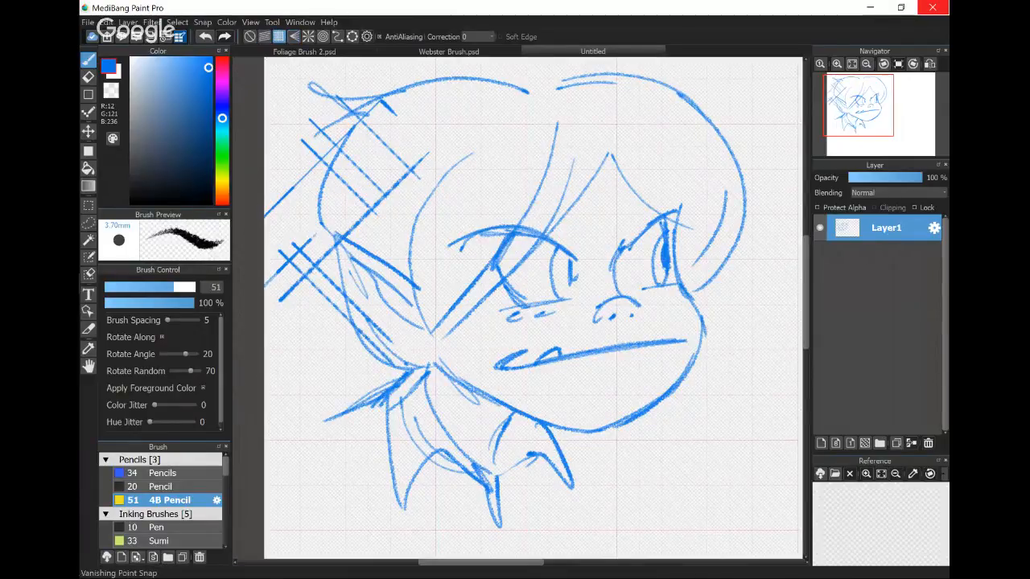
left_click_drag(285, 74, 285, 170)
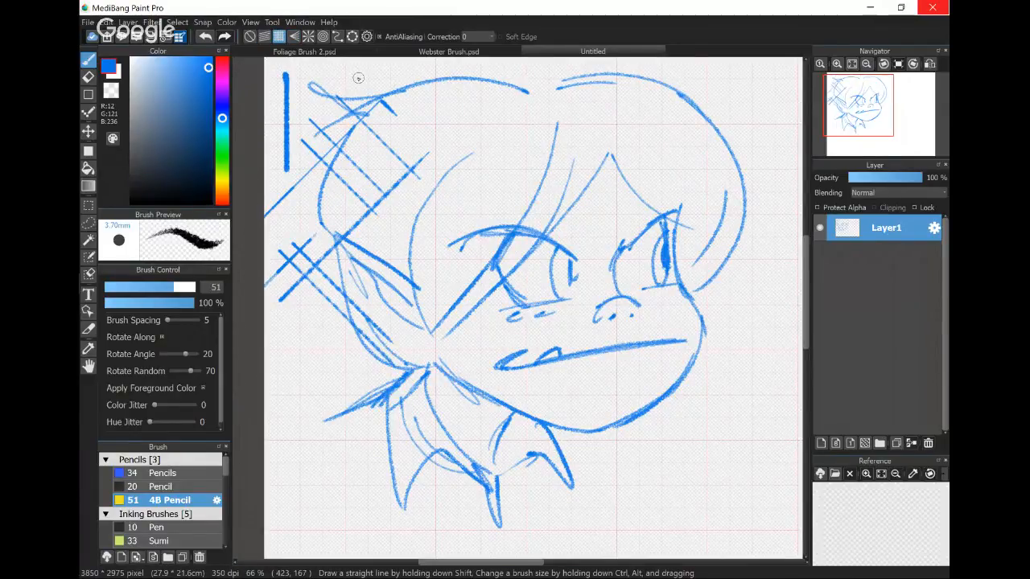
mouse_move(294, 73)
left_mouse_down()
mouse_move(399, 76)
mouse_move(390, 159)
left_mouse_up()
left_click_drag(276, 159, 389, 159)
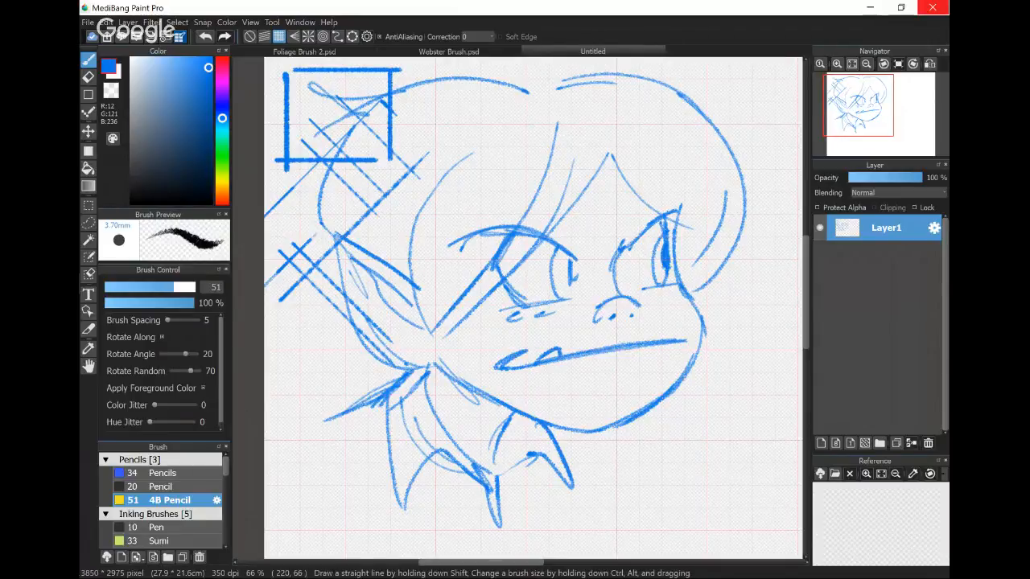
- Switch to the radial snap and draw straight lines fanning out from the canvas corner across the hair and face
left_click(308, 36)
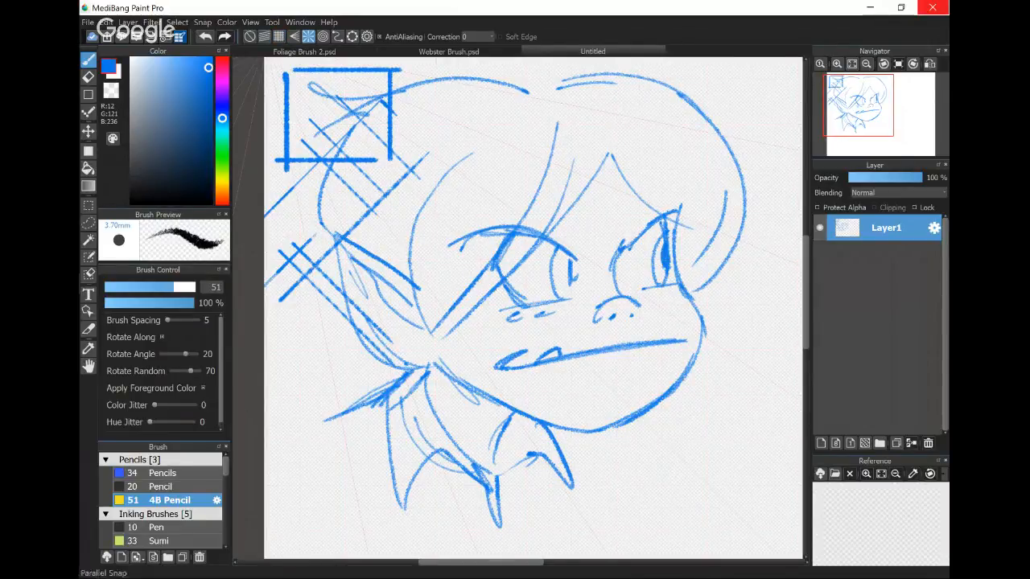
key("Right")
key("Right")
scroll(285, 120, "up", 1)
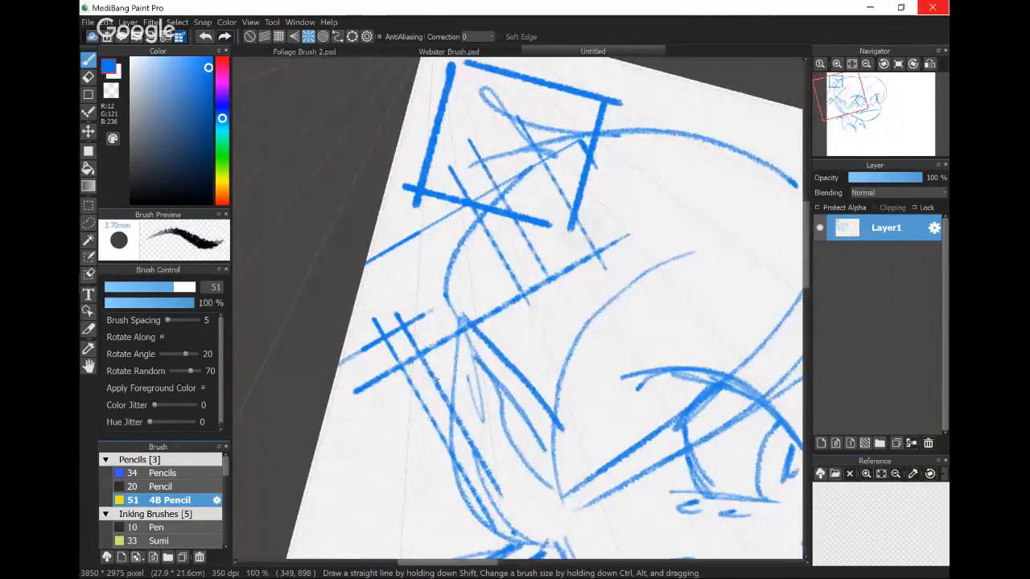
key("Left")
scroll(299, 219, "down", 1)
scroll(330, 214, "down", 1)
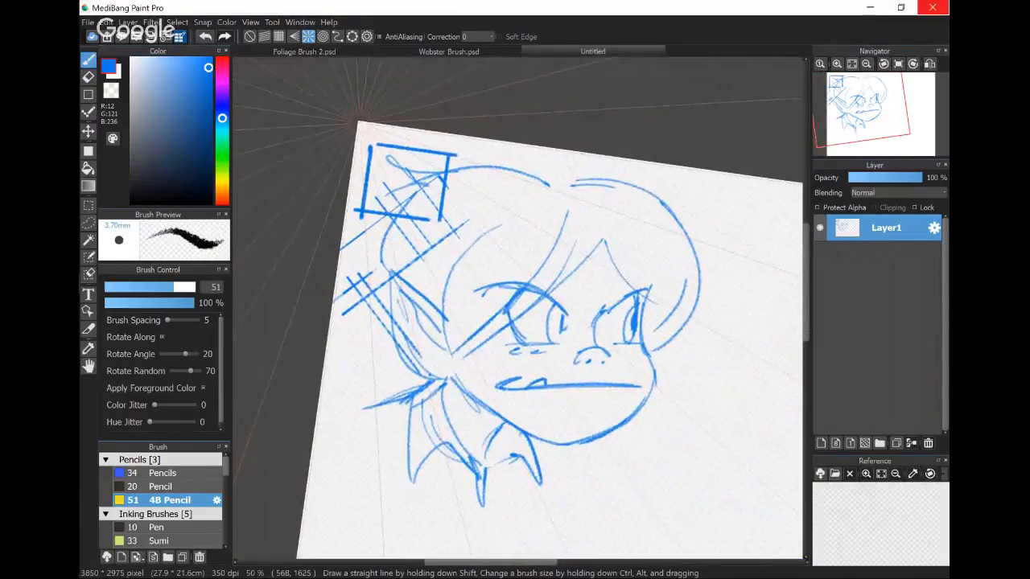
left_click_drag(560, 164, 752, 202)
left_click_drag(523, 173, 768, 251)
mouse_move(499, 185)
left_mouse_down()
mouse_move(773, 304)
mouse_move(731, 344)
mouse_move(758, 360)
left_mouse_up()
left_click_drag(466, 212, 686, 399)
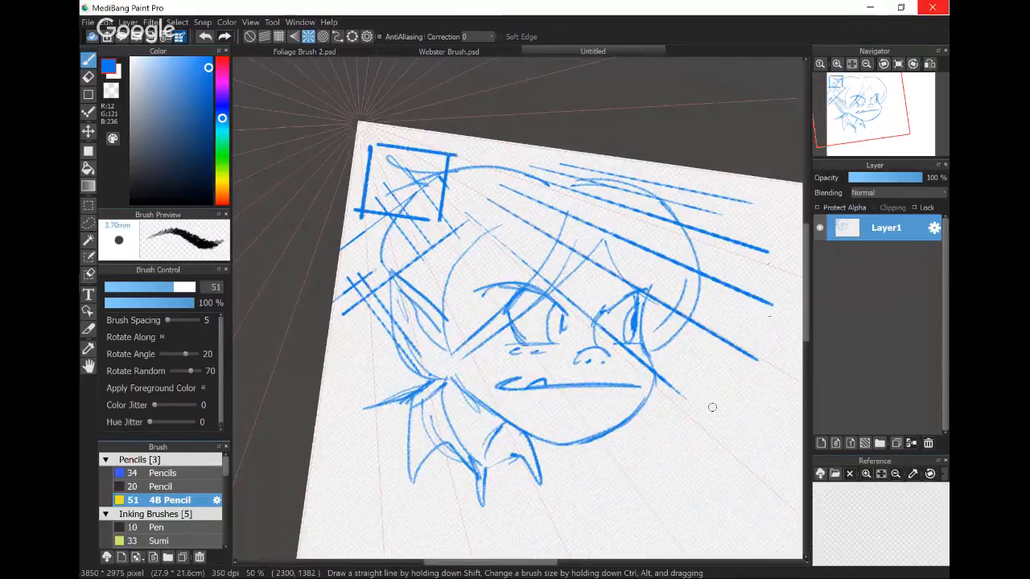
- Turn snapping off and draw a loose freehand zigzag over the top of the hair
left_click(251, 36)
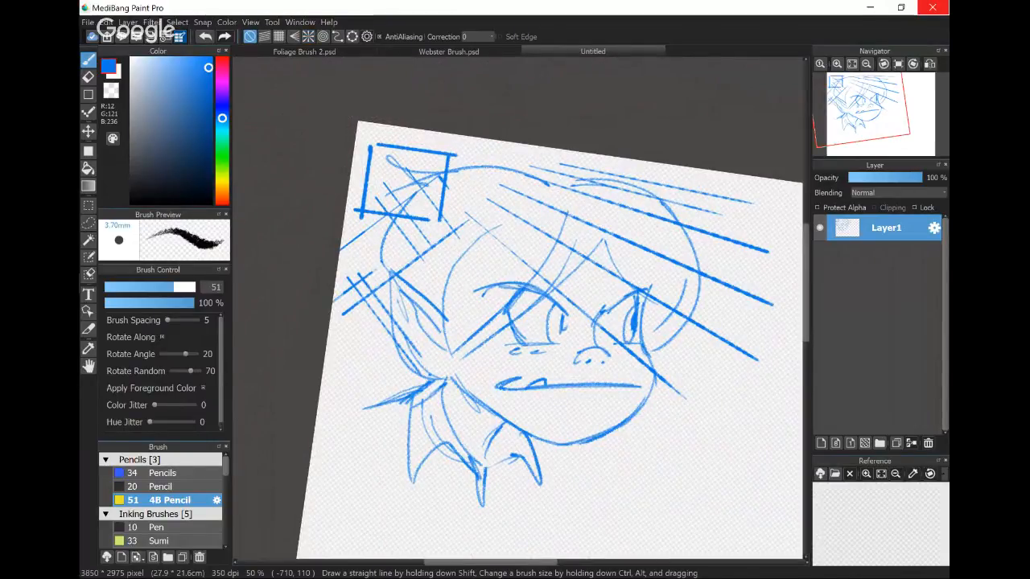
left_click_drag(451, 478, 434, 455)
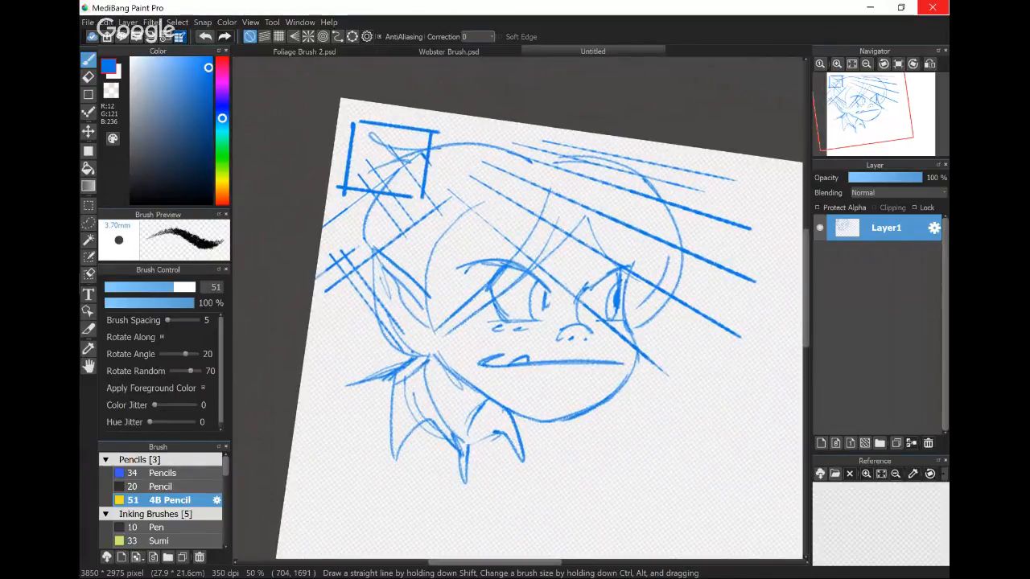
mouse_move(479, 126)
left_mouse_down()
mouse_move(494, 147)
mouse_move(594, 166)
left_mouse_up()
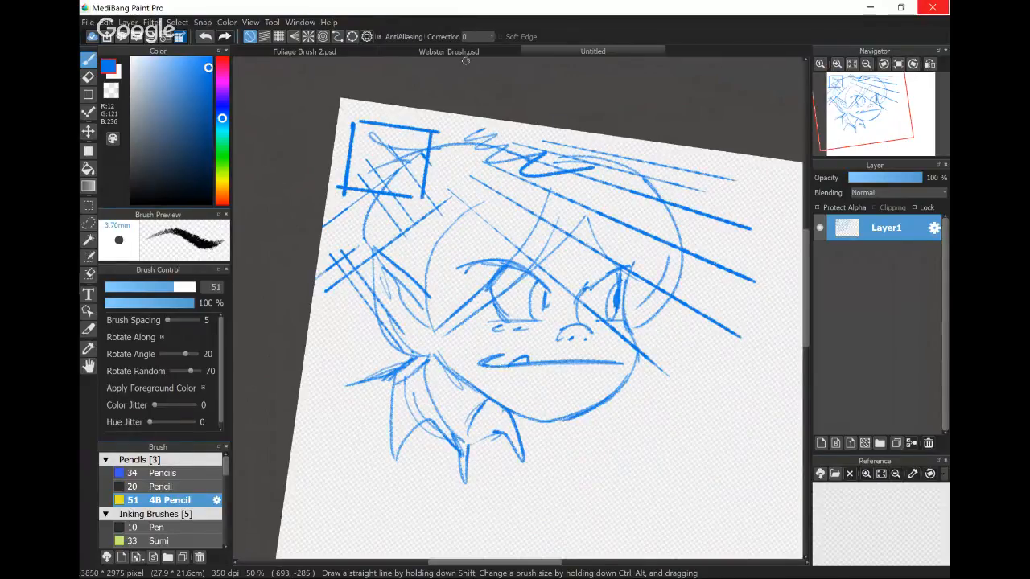
- Set the brush Correction to 0 and draw a large freehand arc around the back of the collar
left_click(480, 37)
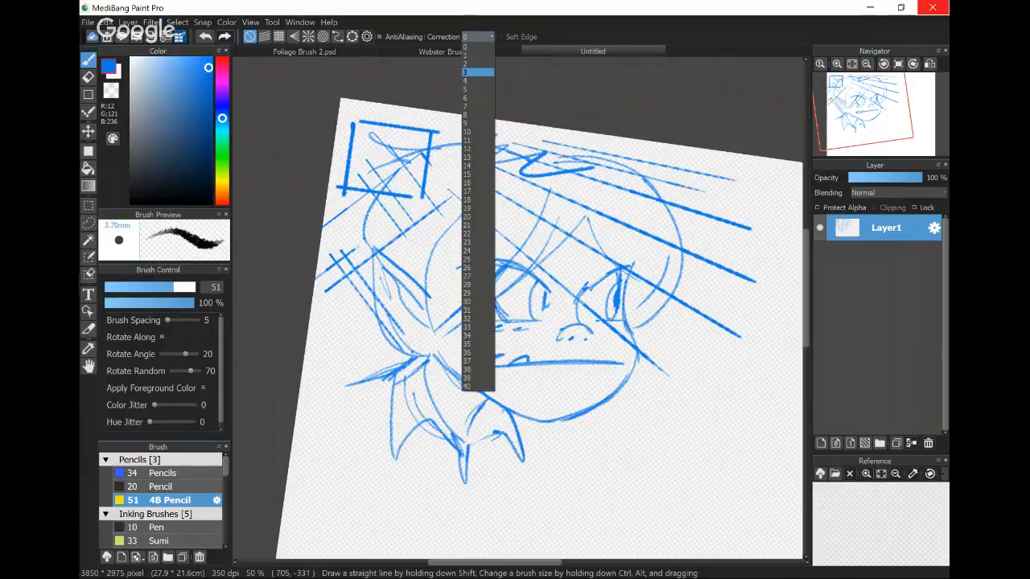
left_click(475, 46)
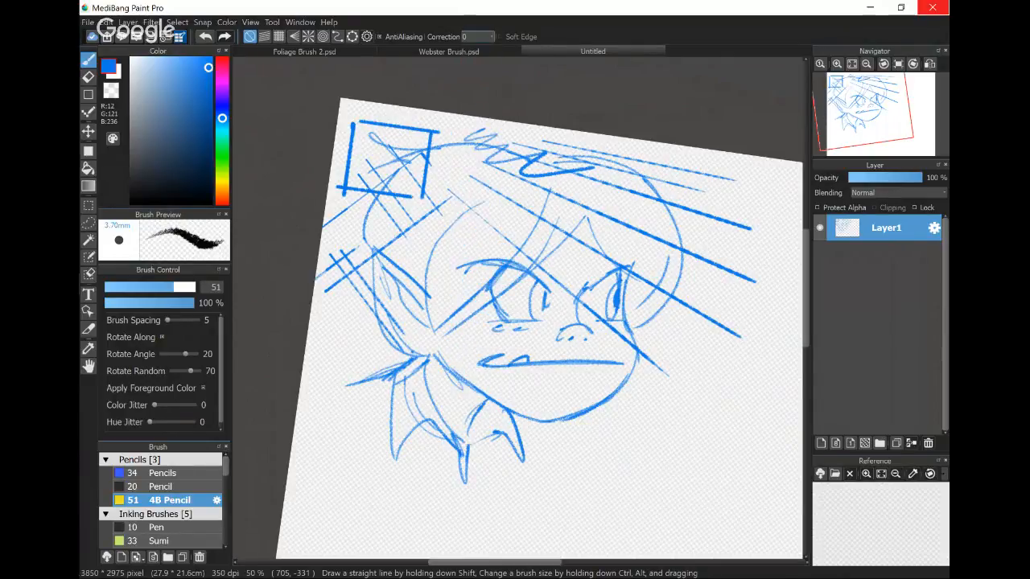
left_click_drag(363, 321, 483, 518)
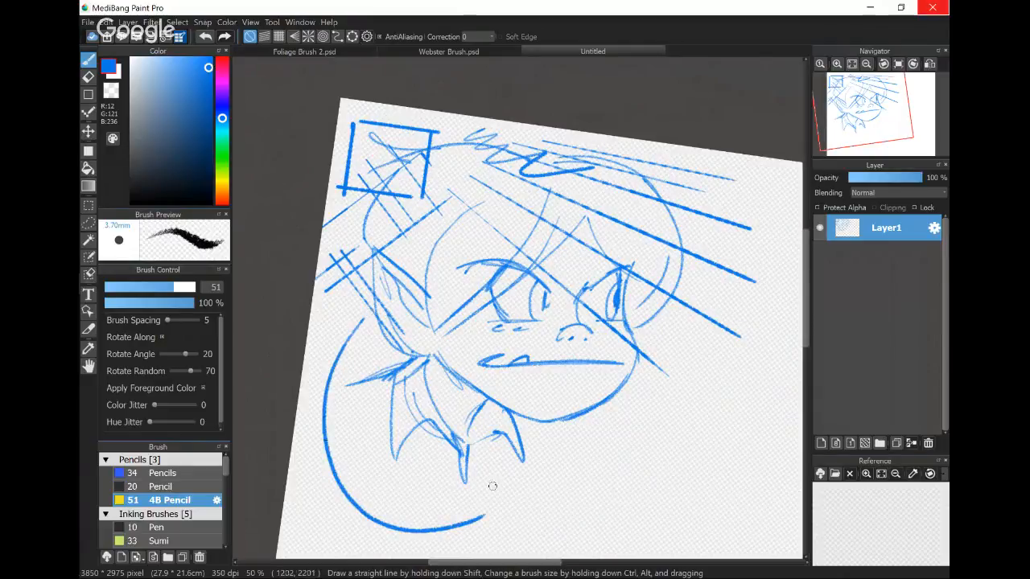
- Set the brush Correction to 20 and draw two wide sweeping curves around and below the collar
scroll(472, 320, "down", 3)
left_click(478, 36)
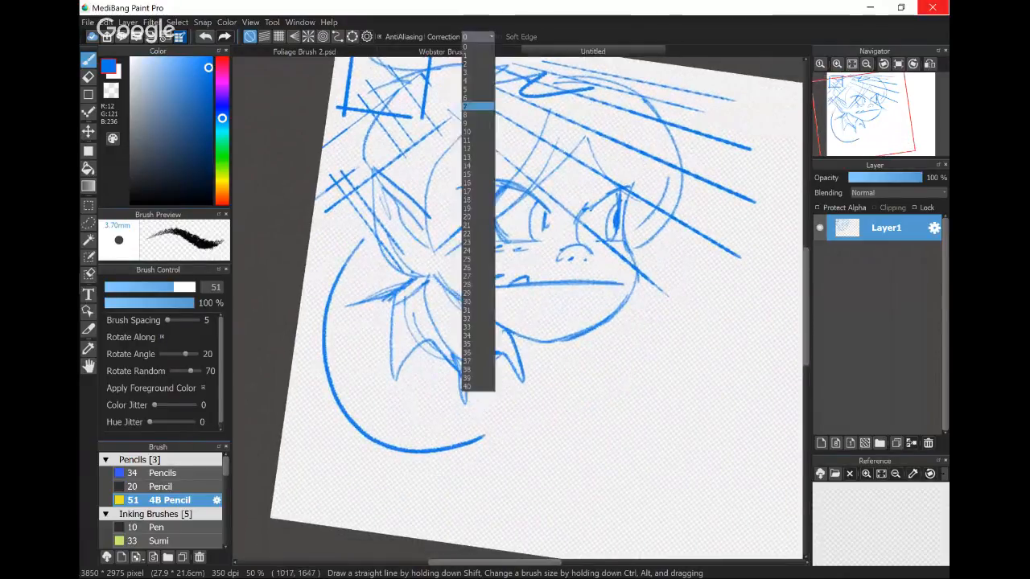
left_click(478, 384)
left_click_drag(392, 248, 616, 371)
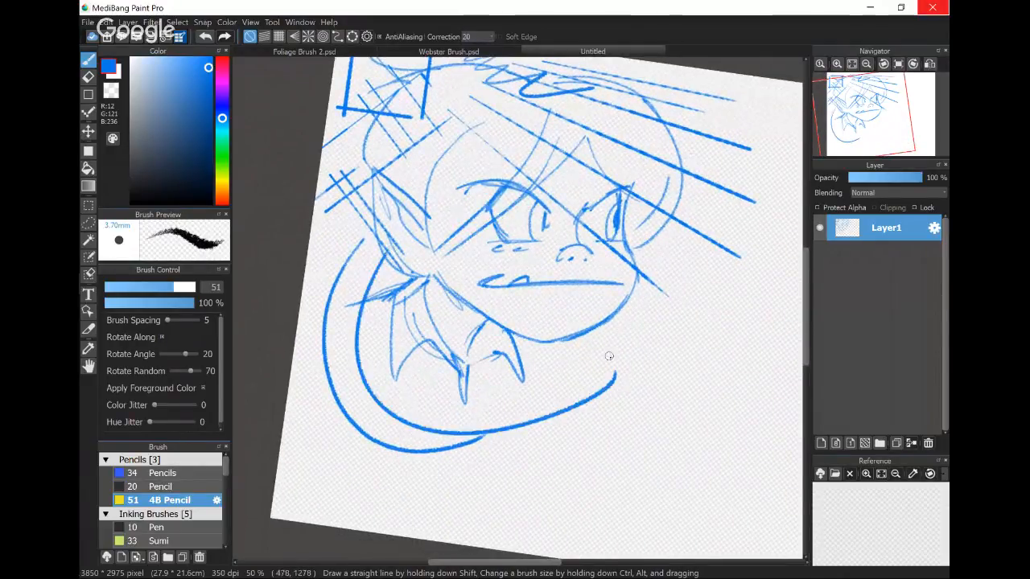
left_click_drag(330, 338, 704, 354)
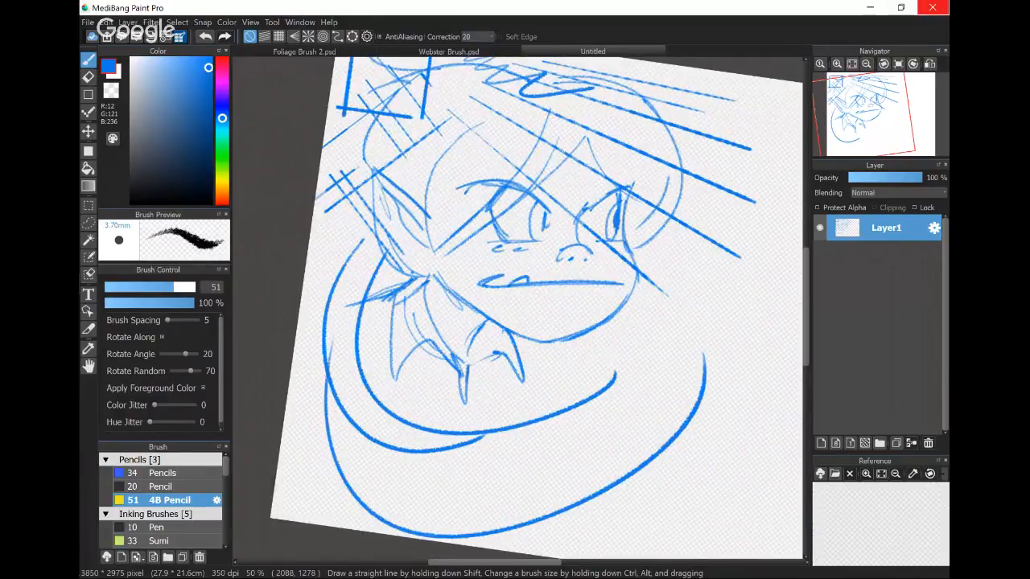
- Set the brush Correction to 39 and draw two more large curves overlapping beneath the chin
left_click(478, 36)
left_click(467, 378)
mouse_move(581, 268)
left_mouse_down()
mouse_move(624, 473)
mouse_move(730, 397)
left_mouse_up()
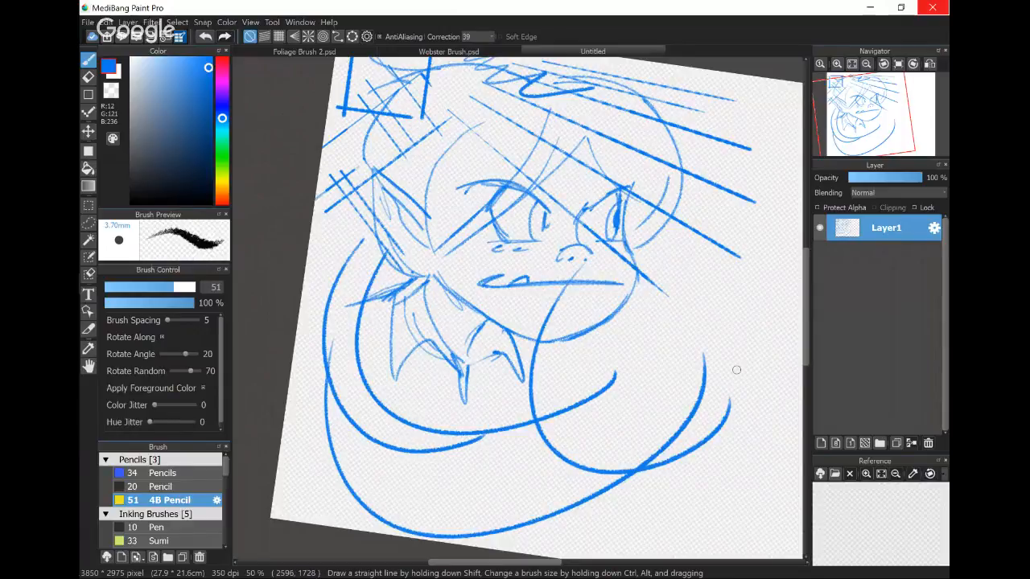
mouse_move(685, 259)
left_mouse_down()
mouse_move(714, 265)
mouse_move(402, 445)
left_mouse_up()
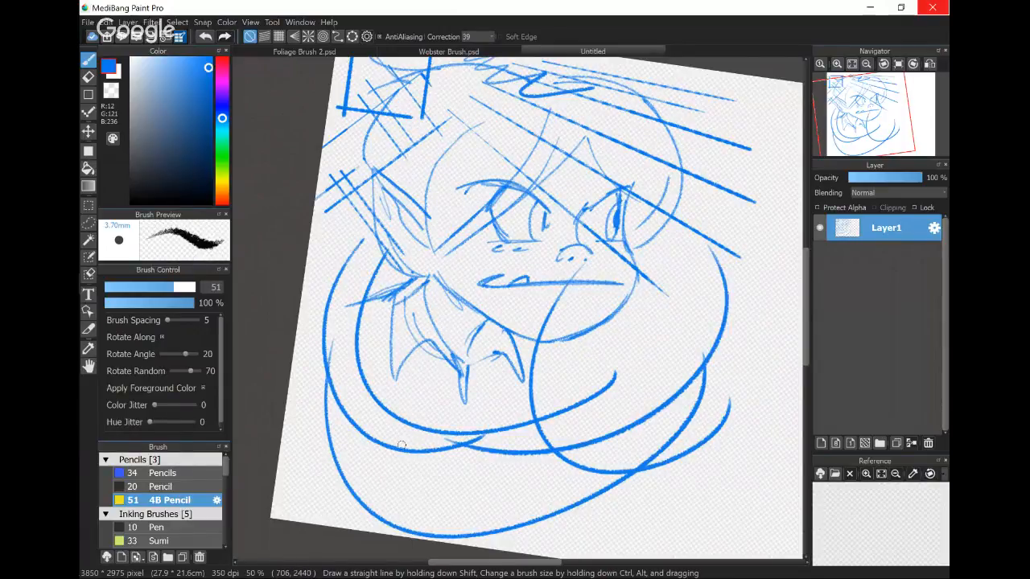
- Clear the sketch from Layer1 and draw one long, near-vertical blue stroke with the brush Correction set to 0
key("Delete")
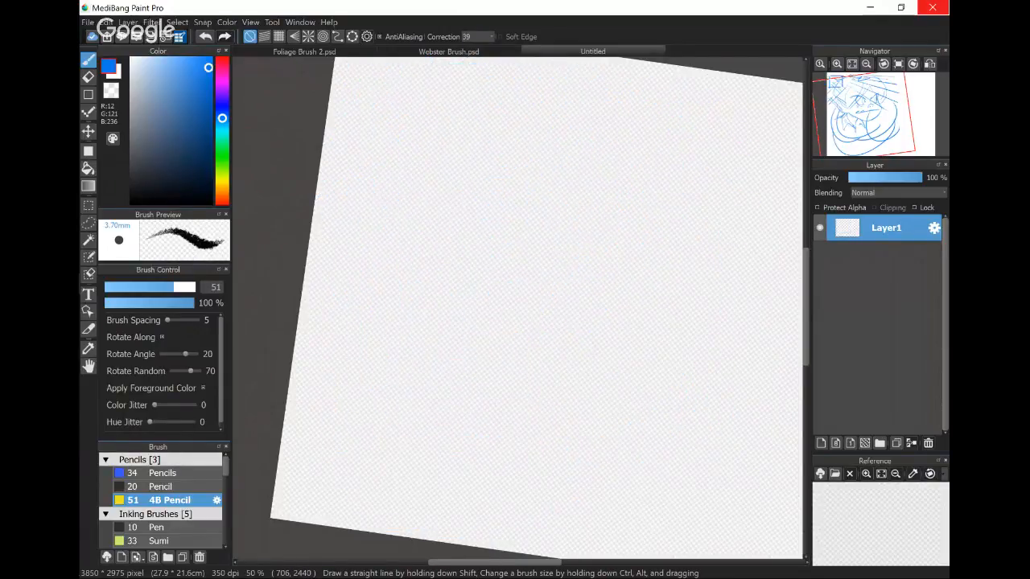
left_click(477, 36)
left_click(479, 47)
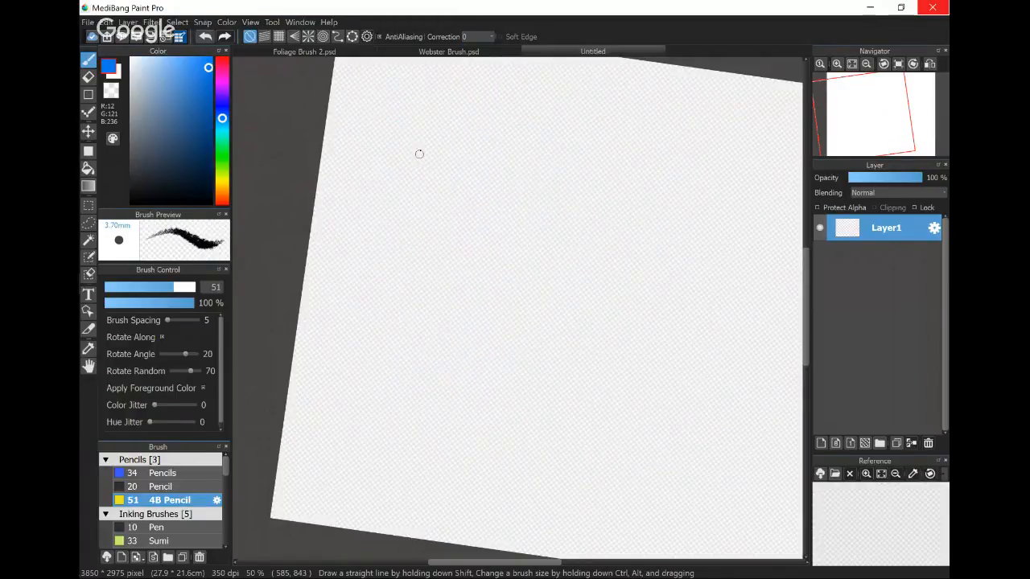
mouse_move(404, 105)
left_mouse_down()
mouse_move(414, 276)
mouse_move(439, 442)
left_mouse_up()
- Set the brush Correction to 40 and draw a second long stroke parallel to the first one
left_click(477, 36)
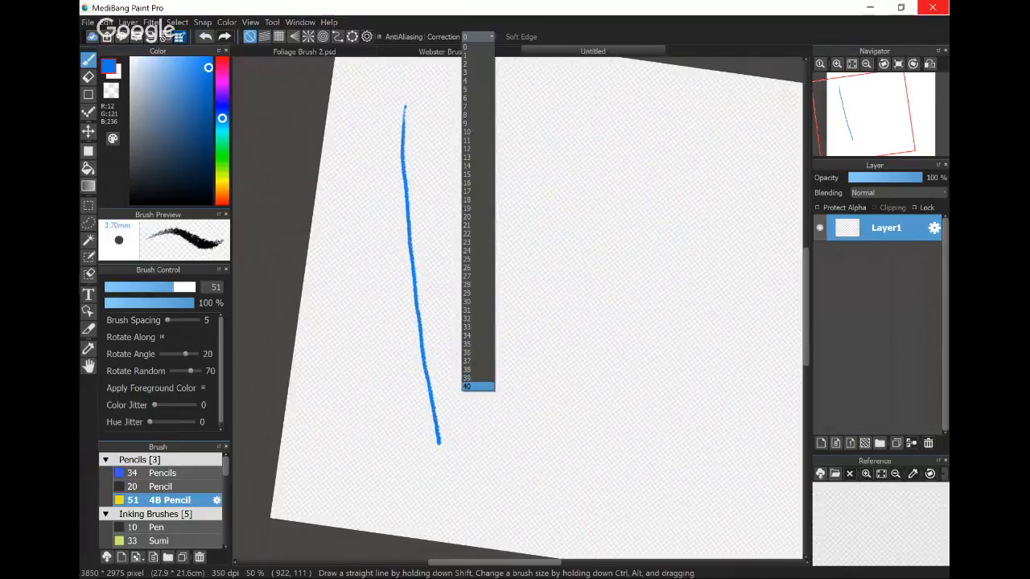
left_click(469, 386)
left_click_drag(435, 102, 479, 436)
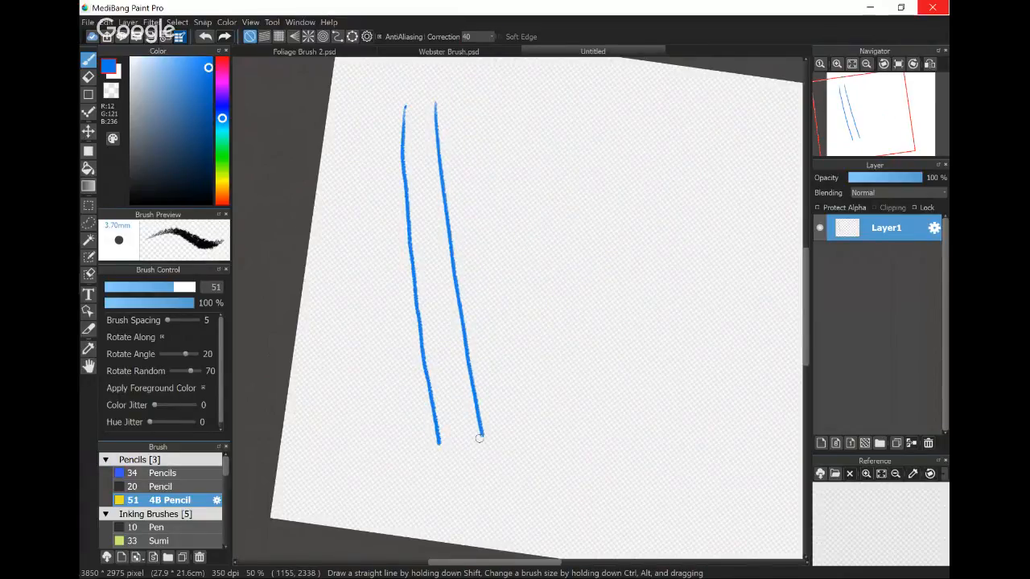
left_click(478, 37)
left_click(315, 280)
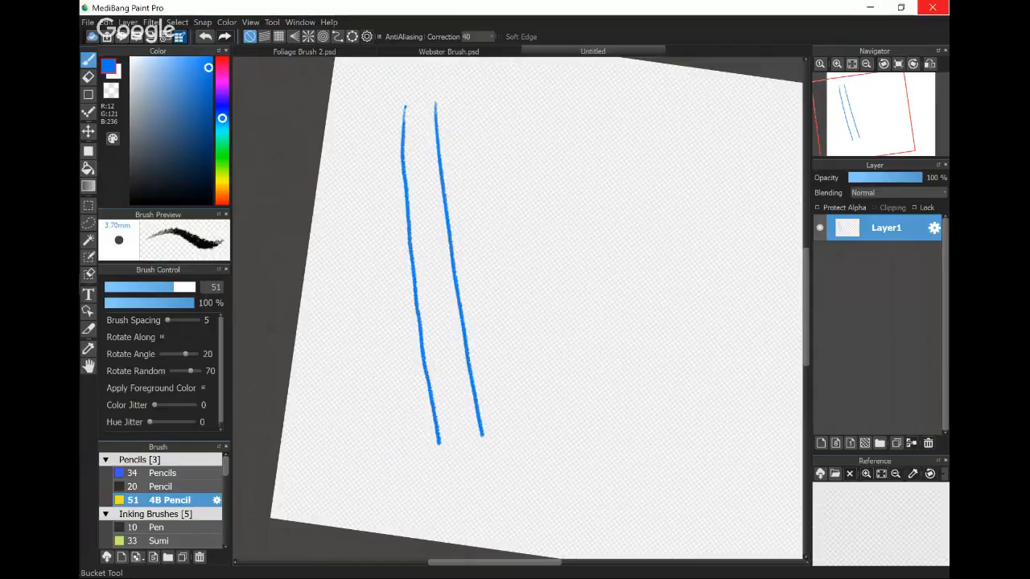
- Activate the Bucket tool with its Reference set to Canvas
left_click(89, 168)
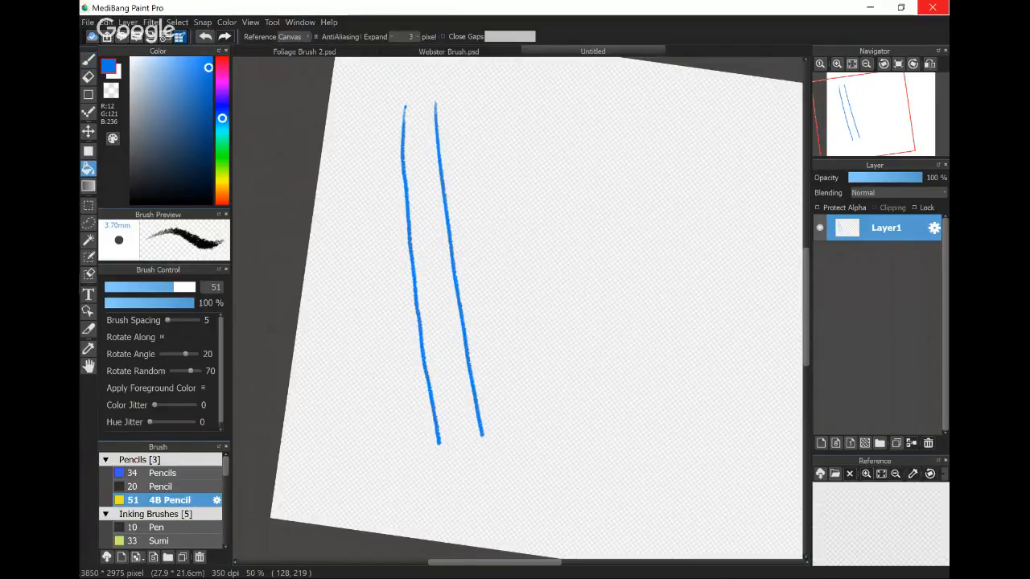
left_click(293, 37)
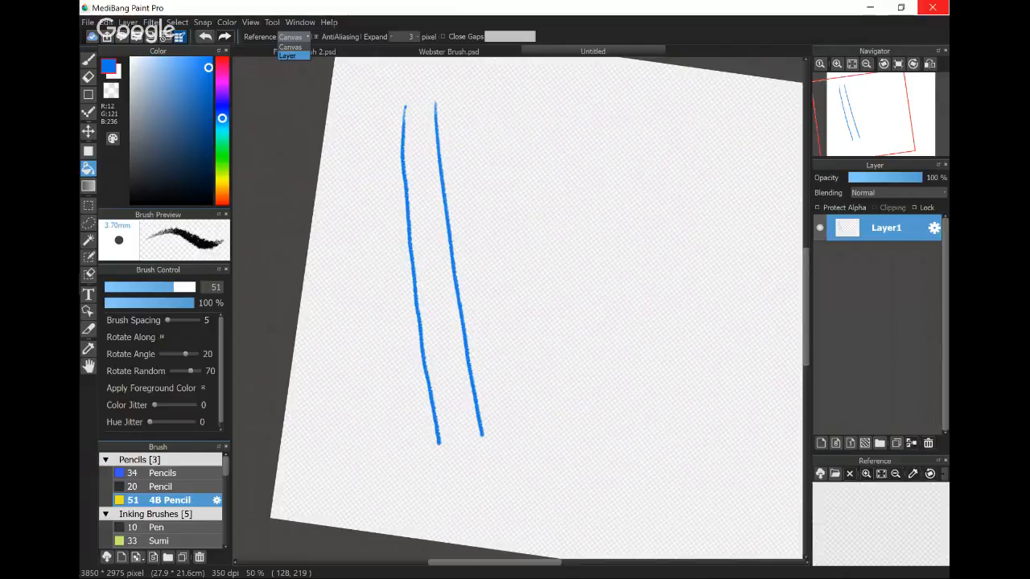
left_click(291, 47)
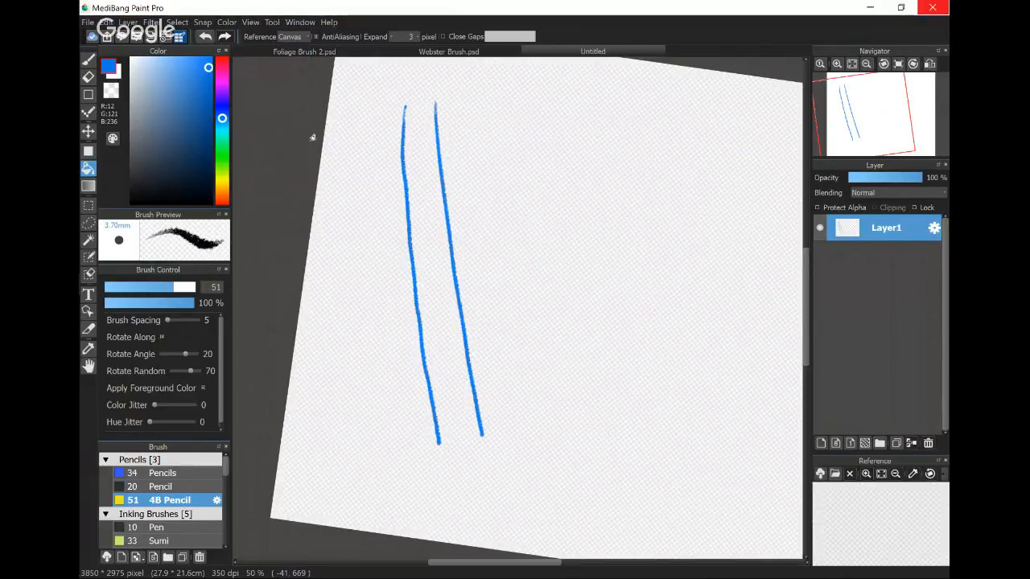
- Add two new layers and move Layer3 to the bottom of the layer stack
left_click(820, 443)
left_click(821, 444)
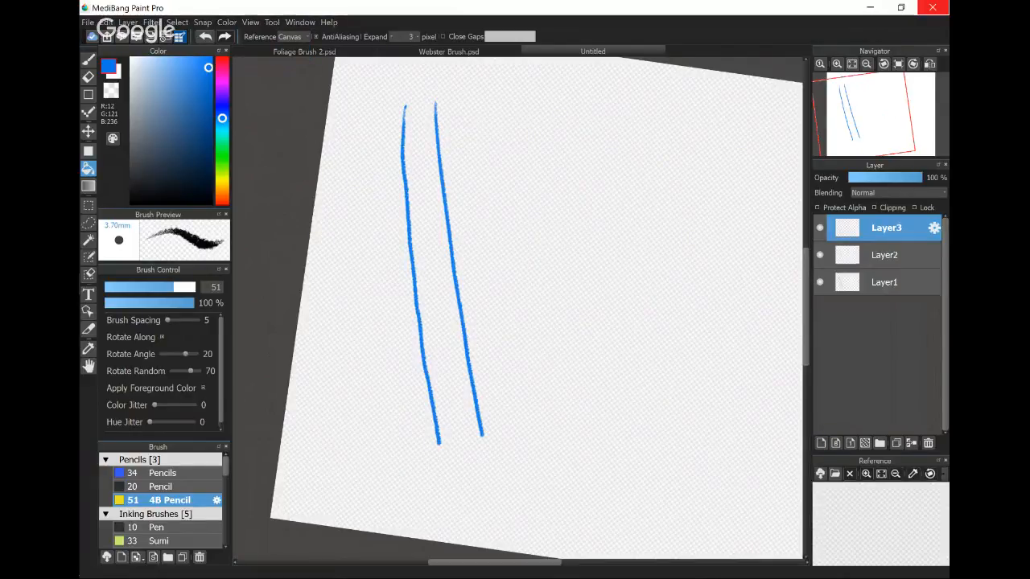
left_click_drag(885, 228, 878, 302)
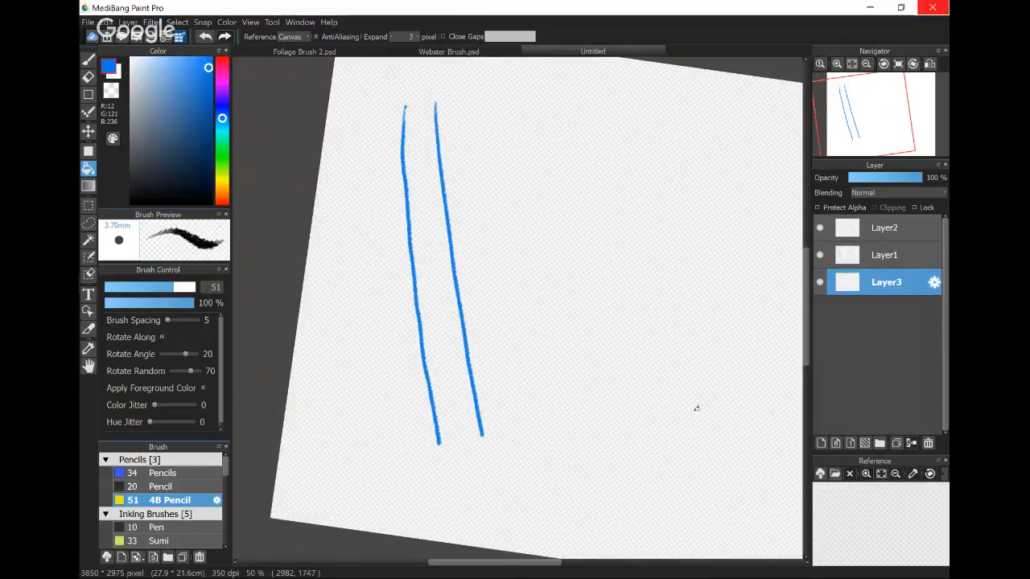
- Draw a round angry cartoon face in black on Layer3, with slanted brows, dot eyes and an open oval mouth
left_click(210, 203)
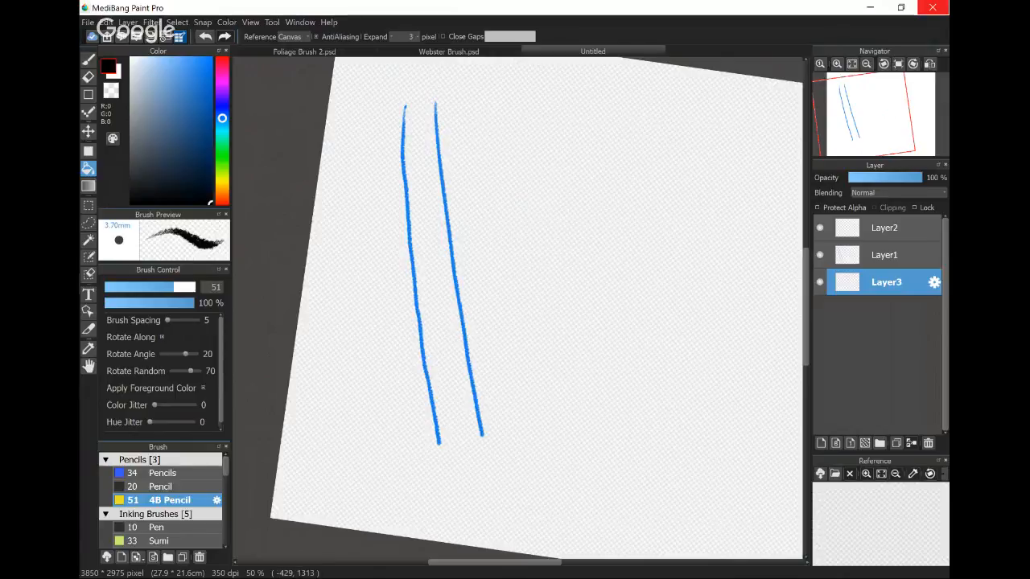
key("b")
mouse_move(578, 147)
left_mouse_down()
mouse_move(627, 304)
mouse_move(547, 150)
left_mouse_up()
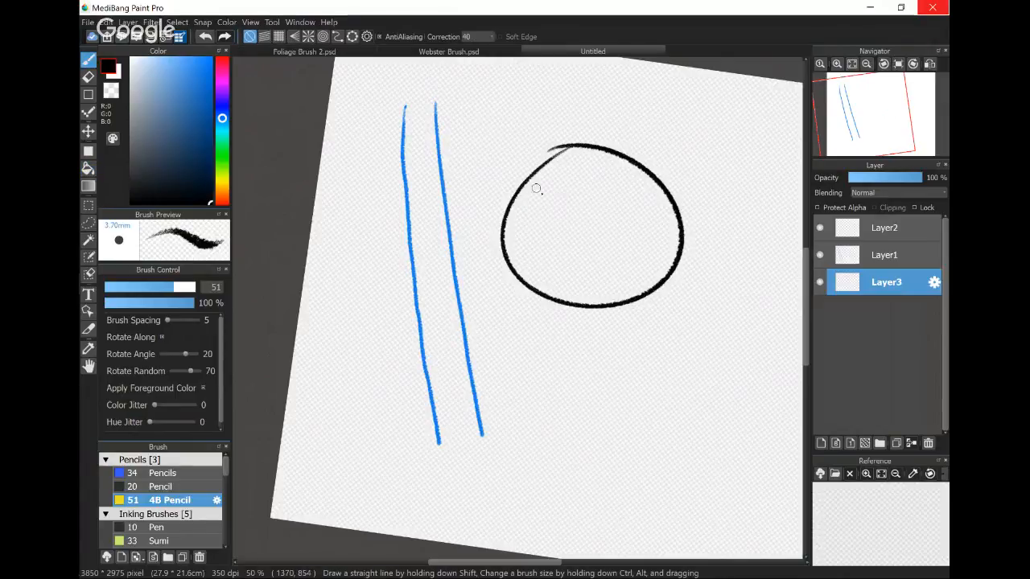
mouse_move(536, 190)
left_mouse_down()
mouse_move(578, 212)
mouse_move(649, 190)
left_mouse_up()
left_click(553, 213)
left_click(622, 214)
left_click_drag(594, 235, 613, 234)
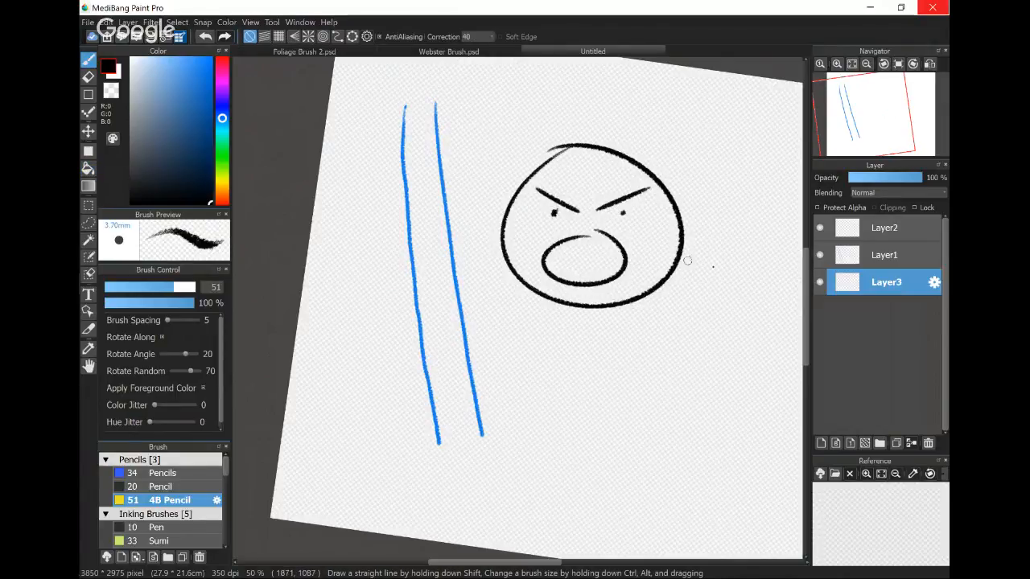
- Move Layer3 above Layer1 and draw the figure's neck, outstretched arms, hands, torso and legs on Layer1
left_click_drag(886, 282, 886, 251)
left_click(885, 283)
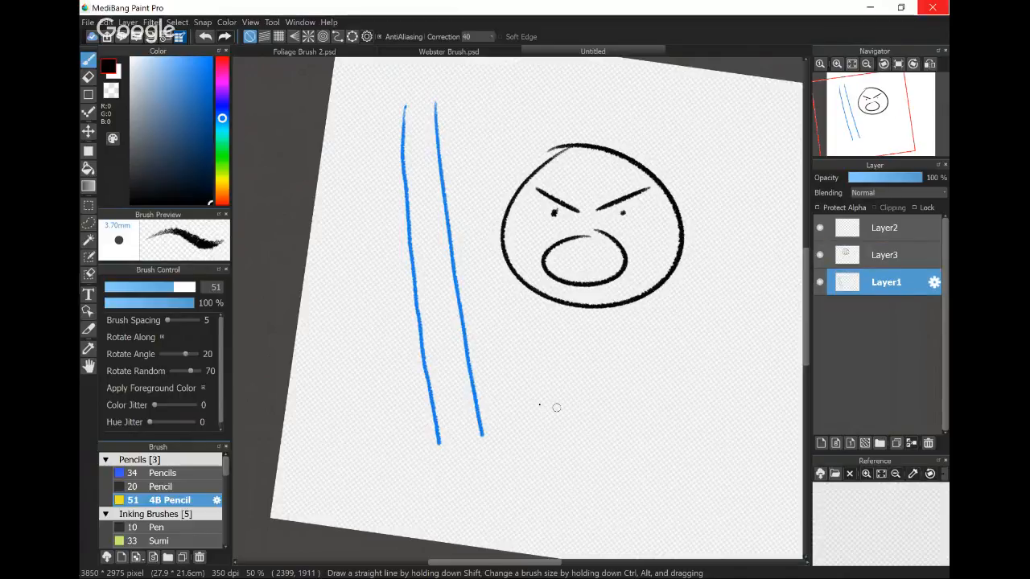
left_click_drag(577, 306, 574, 355)
mouse_move(605, 307)
left_mouse_down()
mouse_move(608, 348)
mouse_move(704, 309)
left_mouse_up()
mouse_move(569, 349)
left_mouse_down()
mouse_move(482, 295)
mouse_move(547, 364)
mouse_move(557, 430)
mouse_move(488, 449)
mouse_move(533, 483)
mouse_move(623, 507)
mouse_move(712, 438)
mouse_move(722, 348)
left_mouse_up()
mouse_move(706, 310)
left_mouse_down()
mouse_move(730, 296)
mouse_move(705, 348)
left_mouse_up()
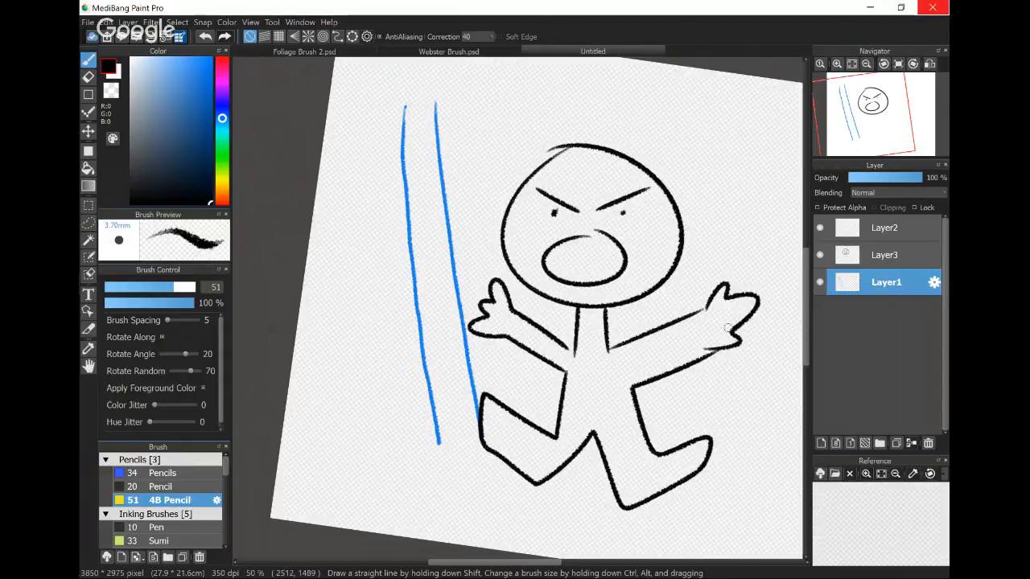
- Hide and show Layer3 to compare the figure with and without its head
left_click(819, 255)
left_click(819, 255)
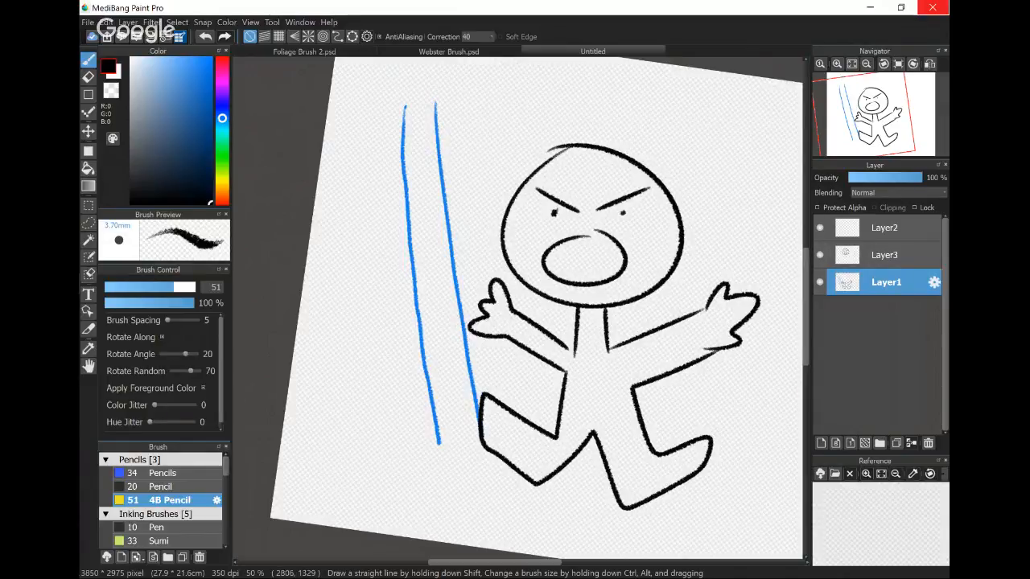
left_click(820, 255)
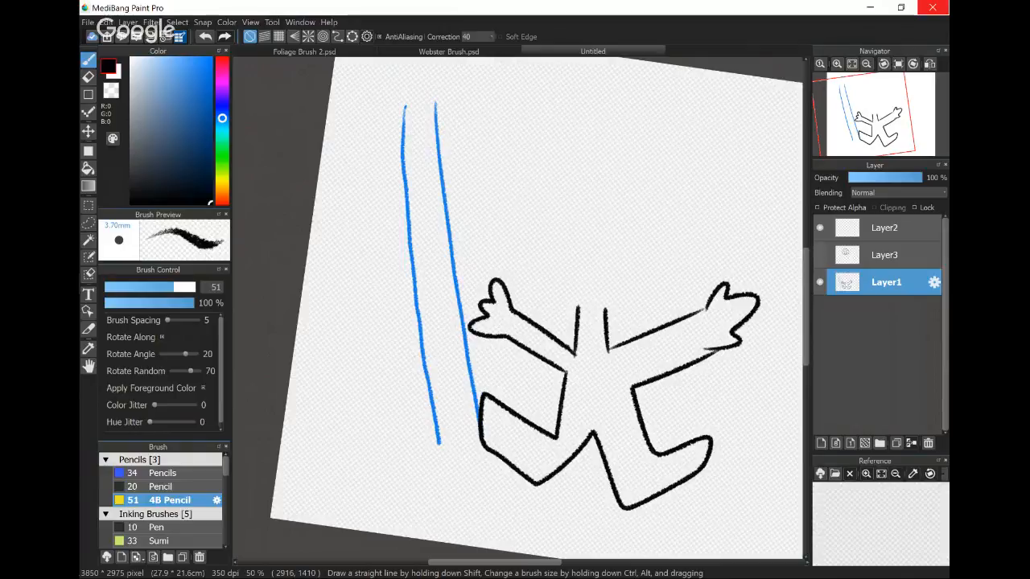
left_click(820, 255)
- Draw short strokes on Layer1 over the gaps in the head and mouth outlines, and toggle Layer3's visibility to compare
left_click_drag(574, 147, 555, 158)
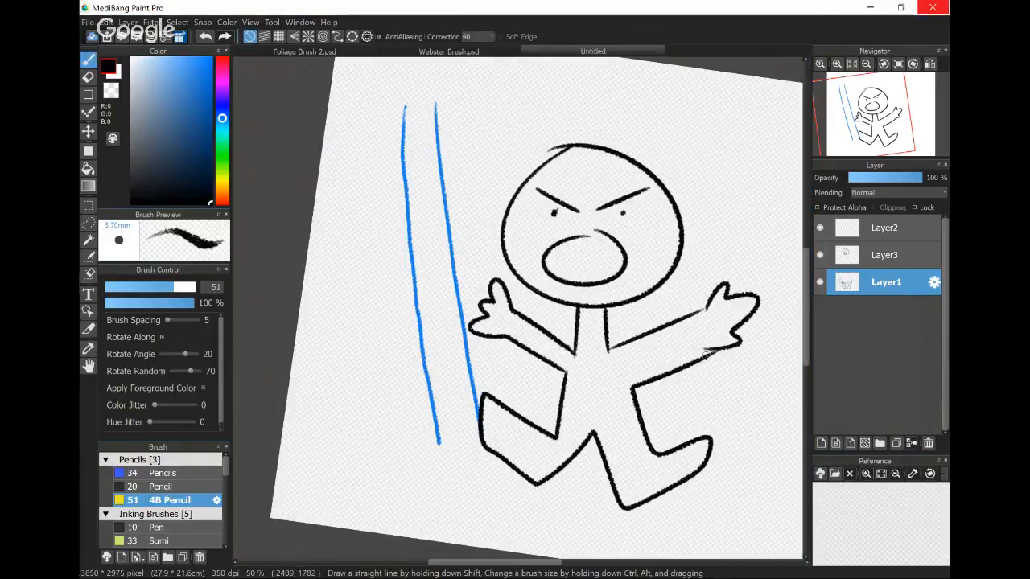
left_click_drag(588, 236, 618, 235)
left_click(820, 255)
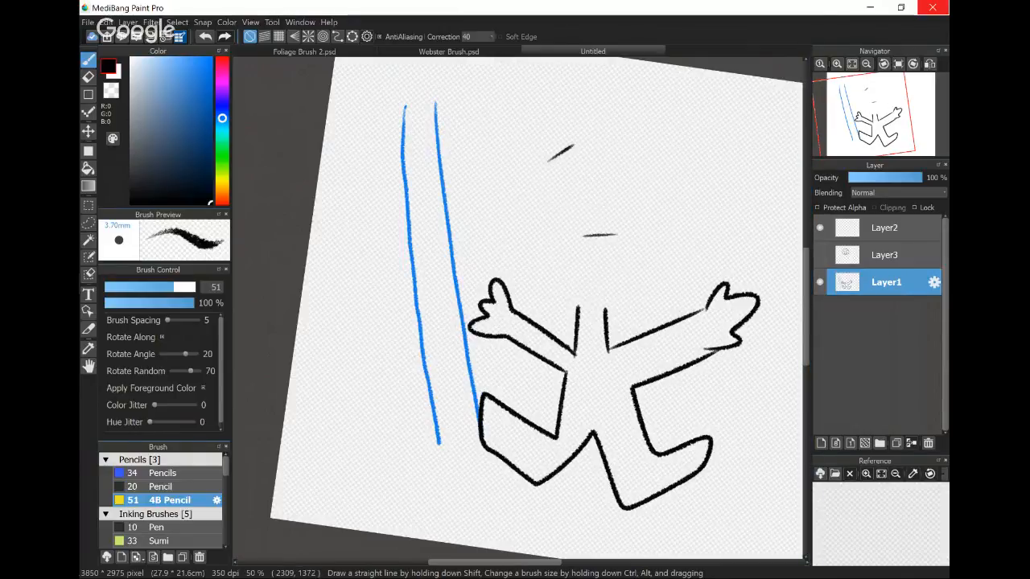
left_click(819, 255)
left_click(819, 255)
left_click(820, 255)
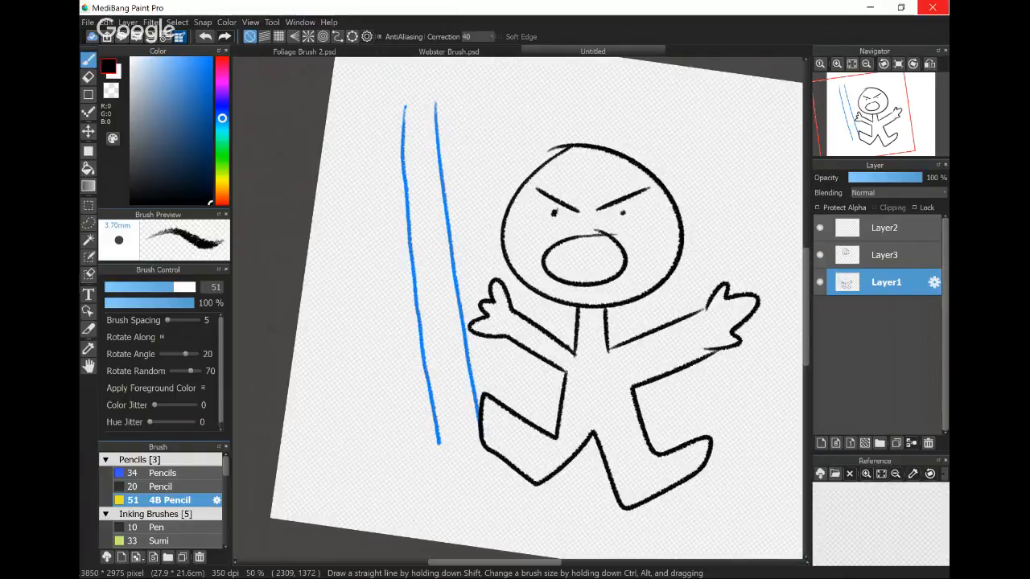
- Move Layer2 to the bottom of the stack and bucket-fill the figure's body on it with blue (R6 G98 B194)
left_click(893, 231)
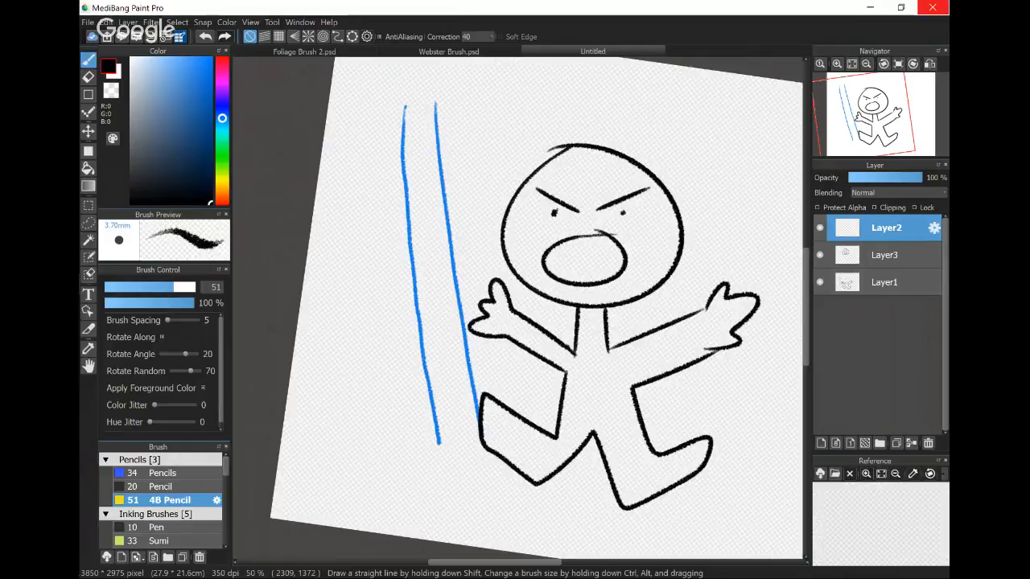
left_click_drag(885, 229, 883, 289)
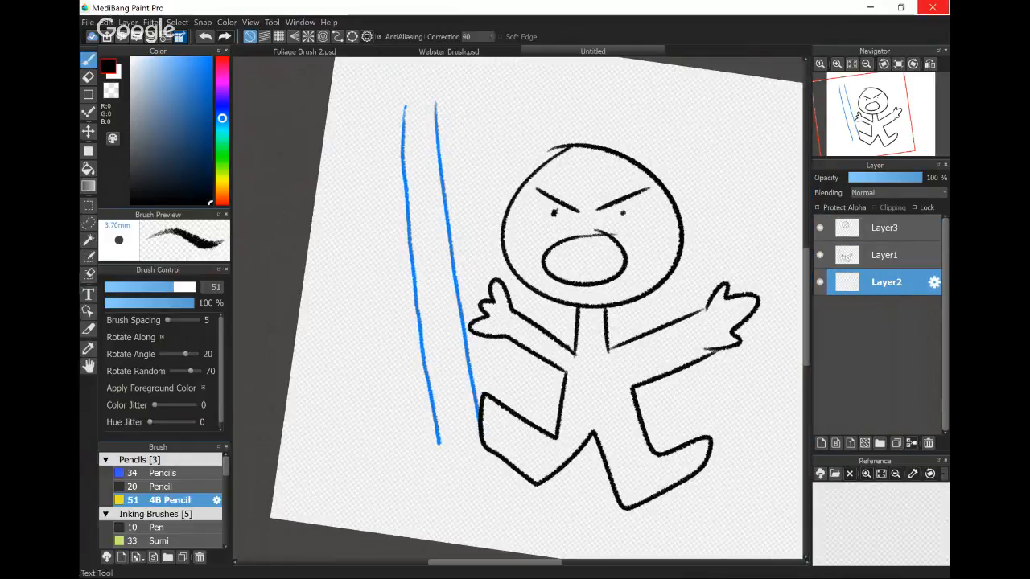
left_click(210, 93)
key("g")
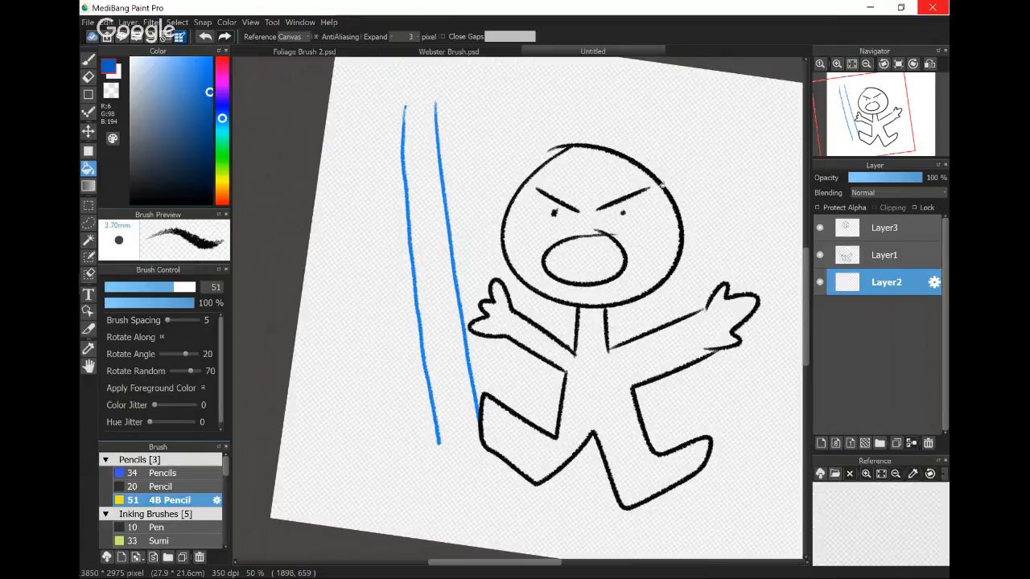
left_click(600, 369)
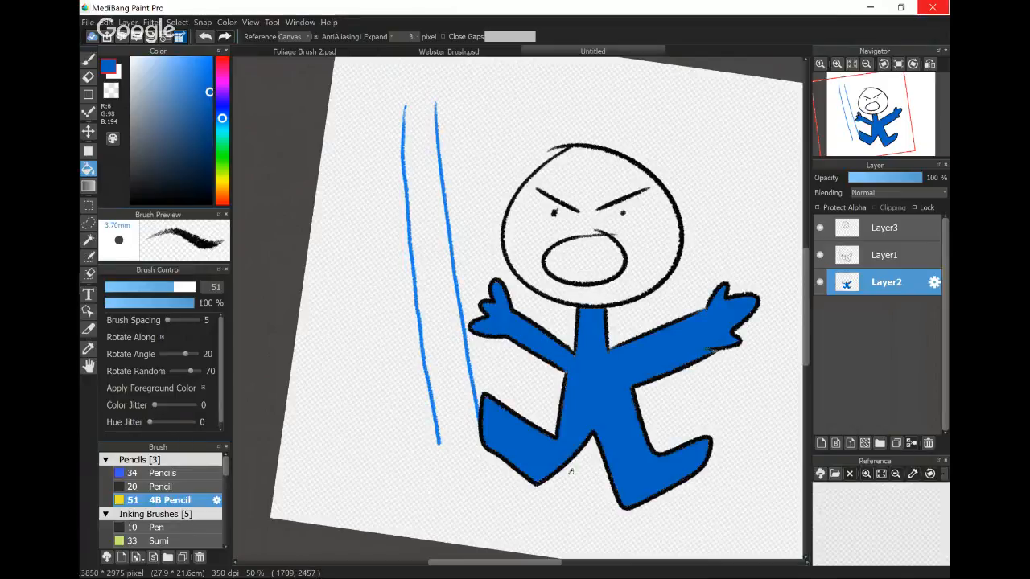
- Set the bucket's Reference to Layer and try a blue fill inside the head, undoing that fill
left_click(292, 37)
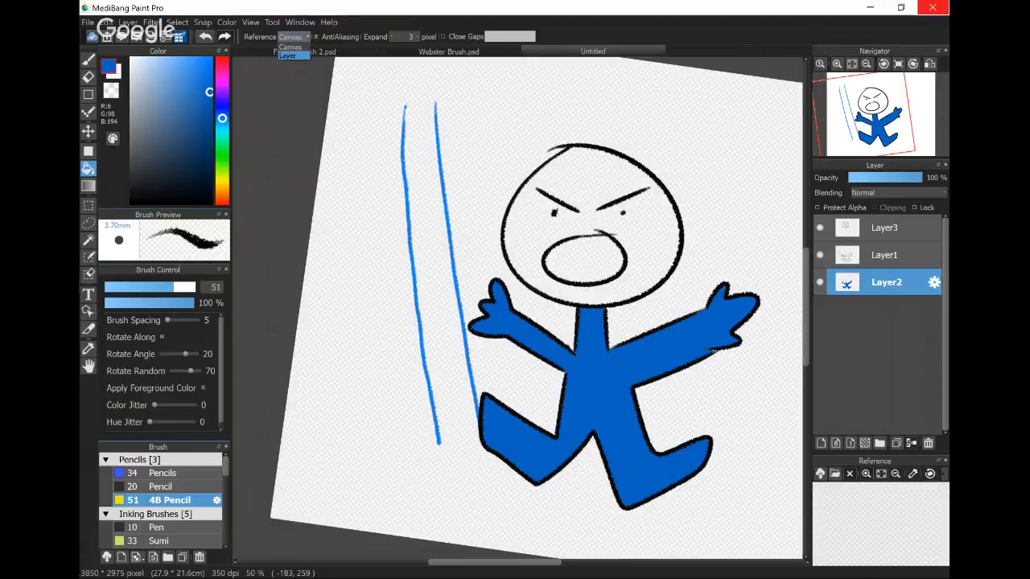
left_click(287, 56)
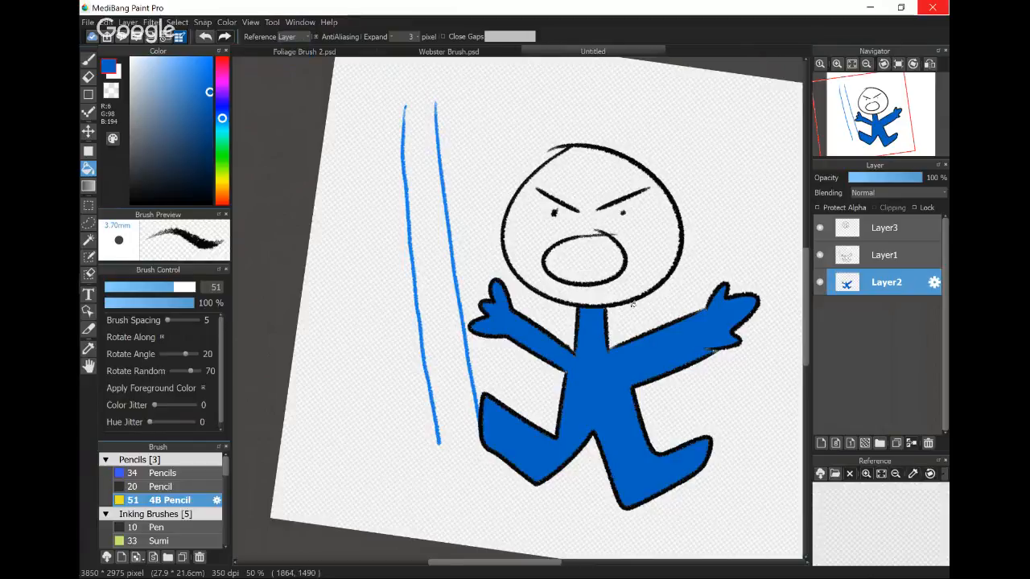
left_click(643, 232)
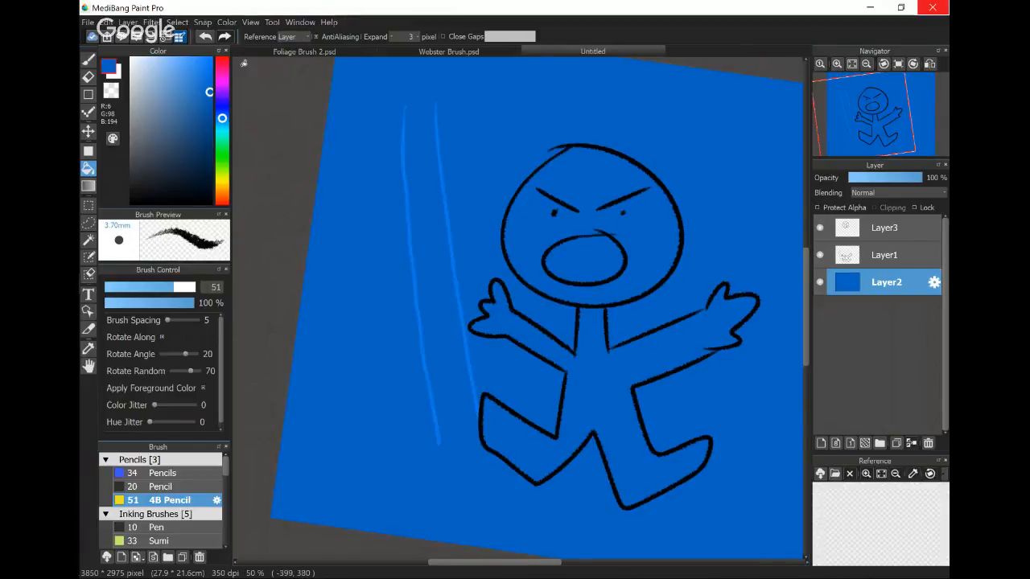
key("ctrl+z")
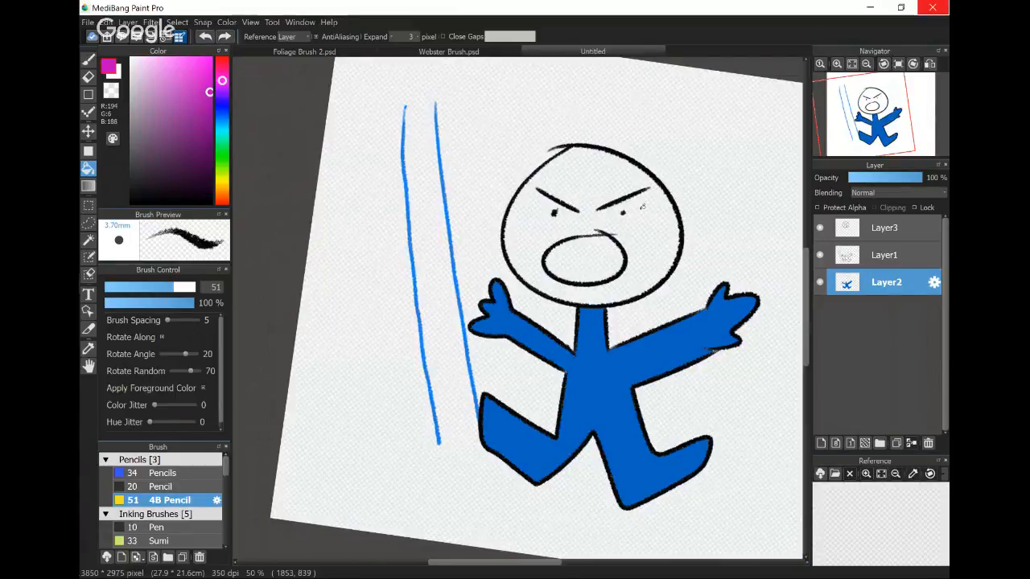
- Try filling inside the head with magenta (R194 G6 B188) on Layer2, and undo both this and the body's blue fill
left_click(643, 206)
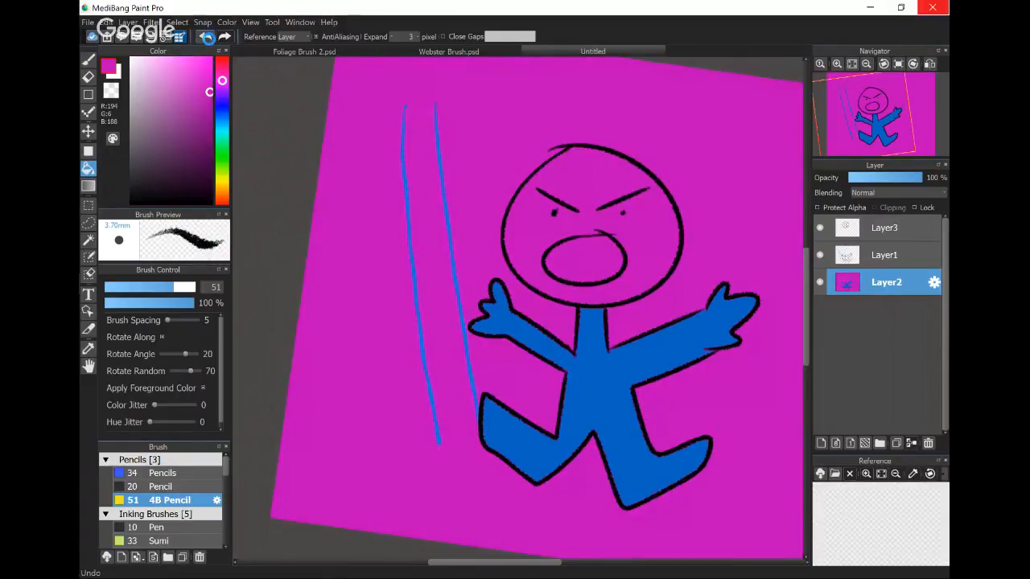
key("ctrl+z")
key("ctrl+z")
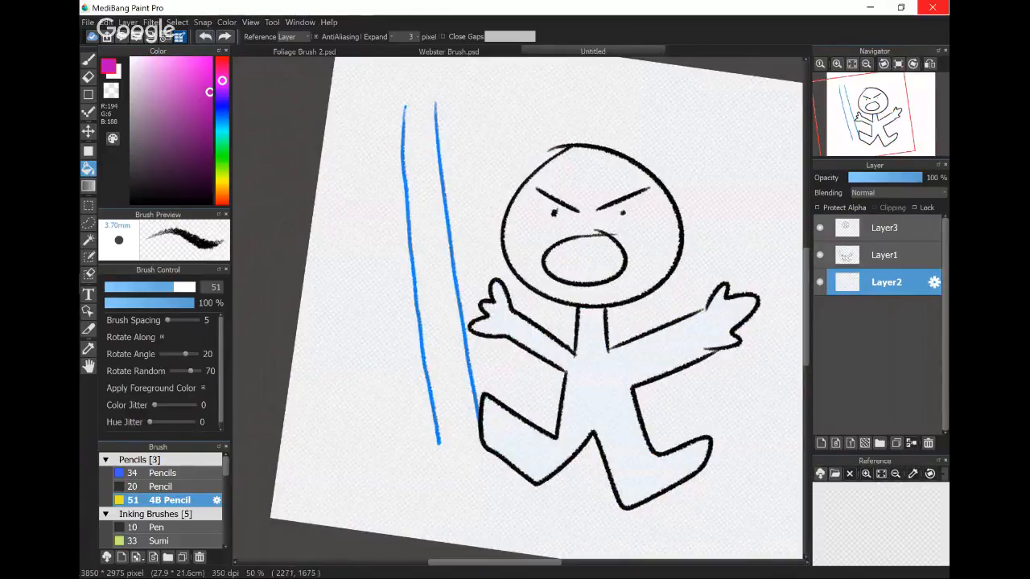
- Return to the Bucket tool and set its Expand to 0 pixels
left_click(212, 203)
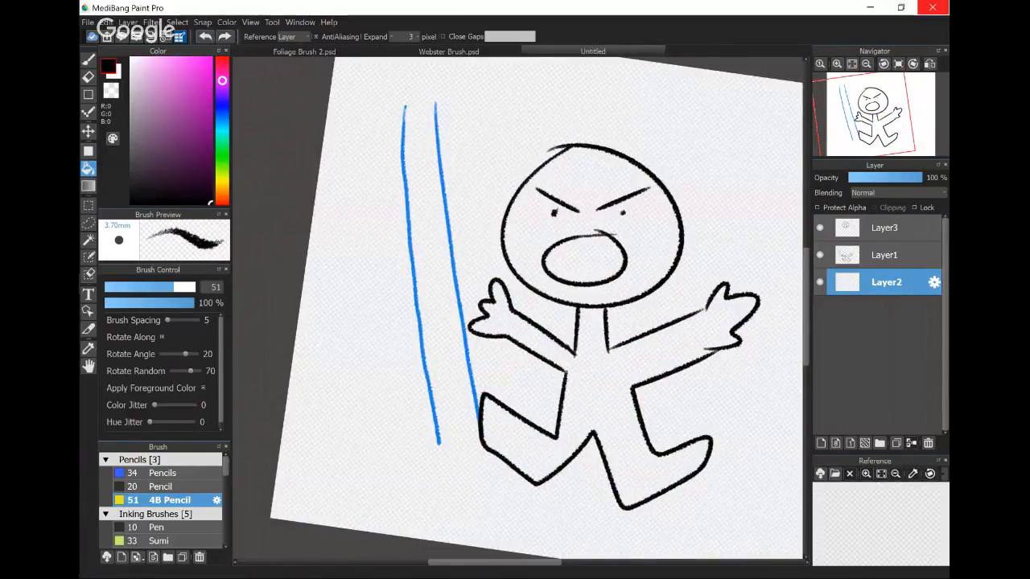
key("b")
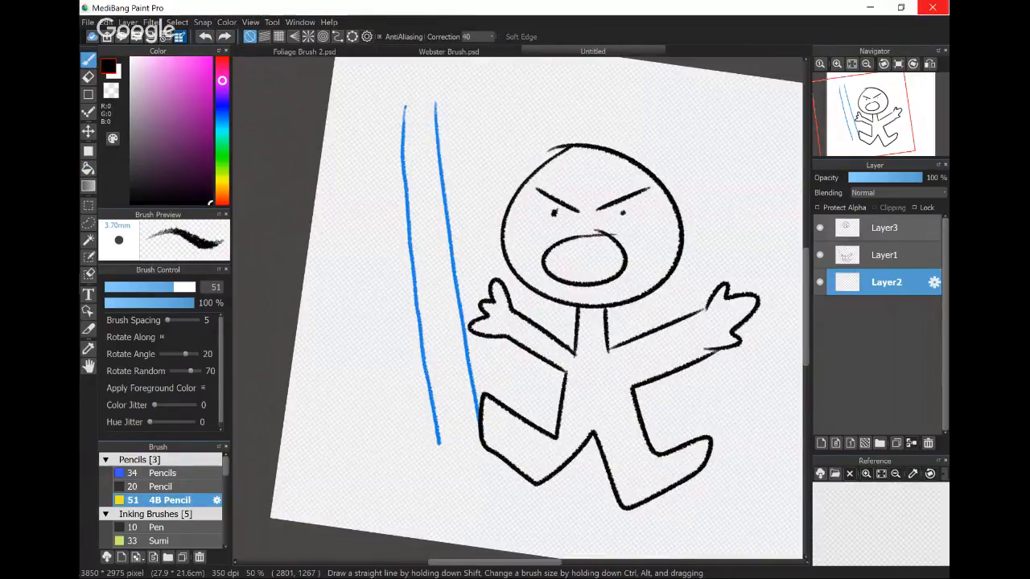
key("g")
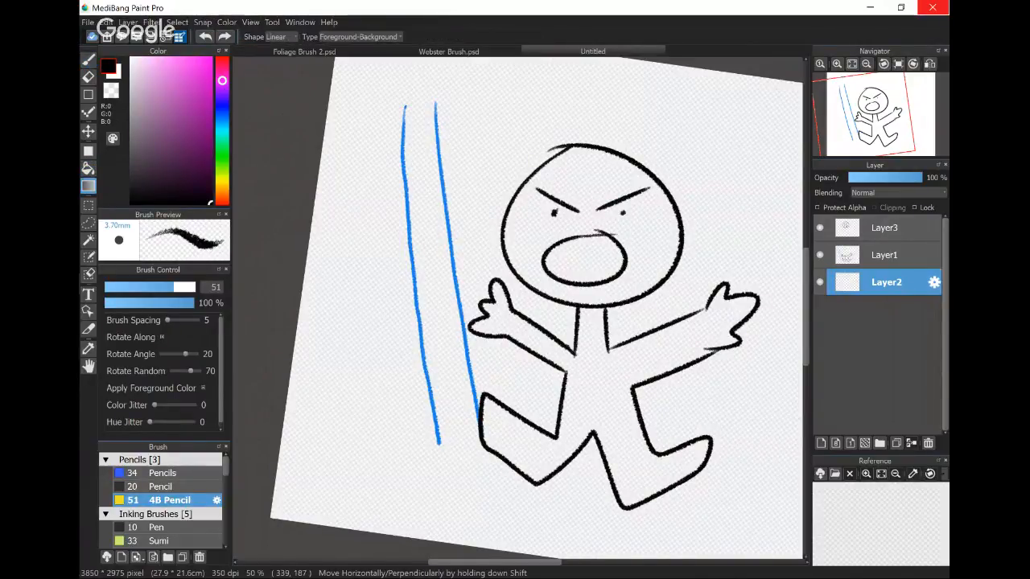
key("g")
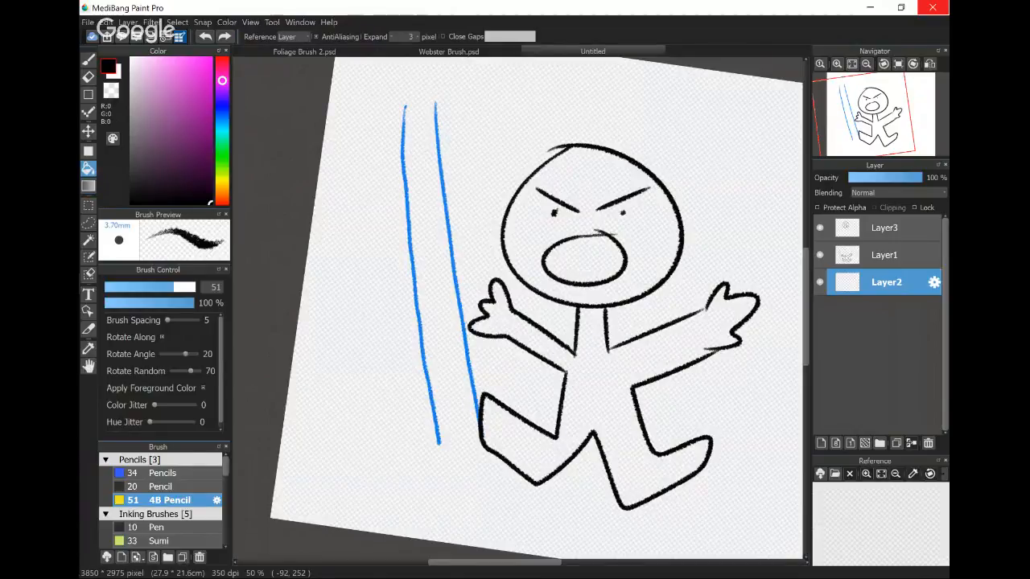
left_click(417, 37)
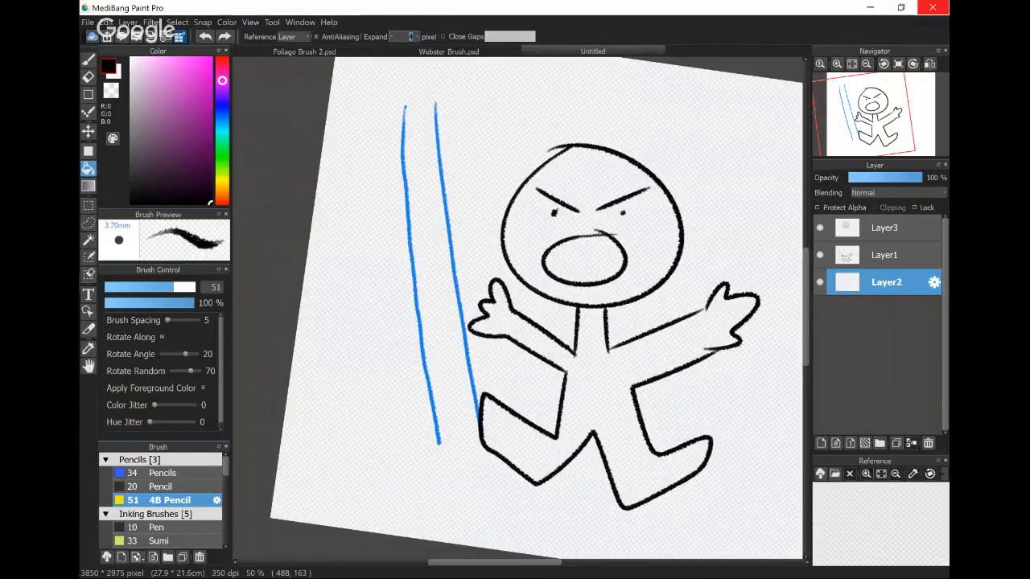
left_click(392, 37)
left_click(391, 37)
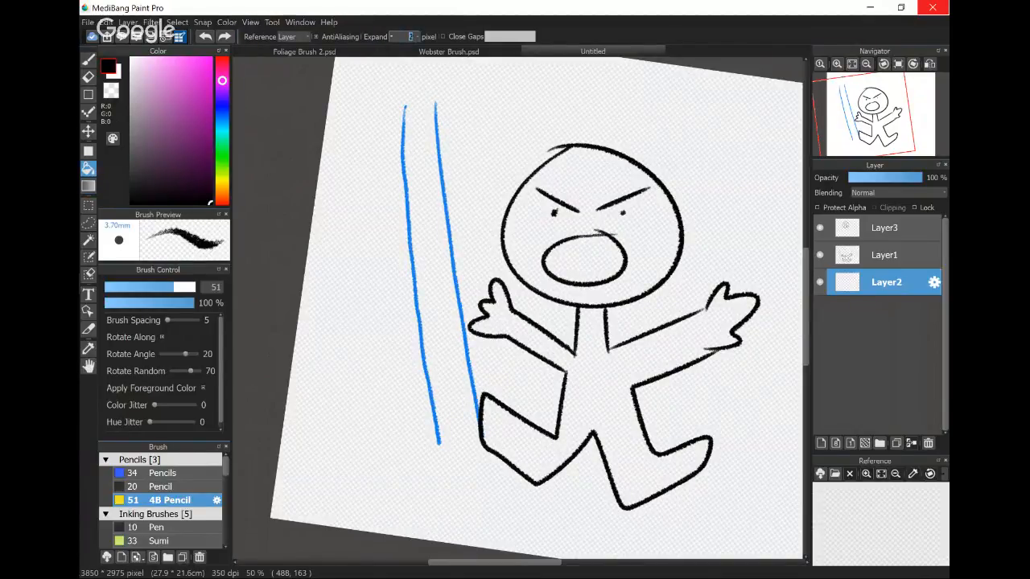
left_click(391, 37)
left_click(392, 37)
scroll(556, 386, "up", 5)
left_click_drag(557, 391, 482, 328)
scroll(482, 328, "down", 5)
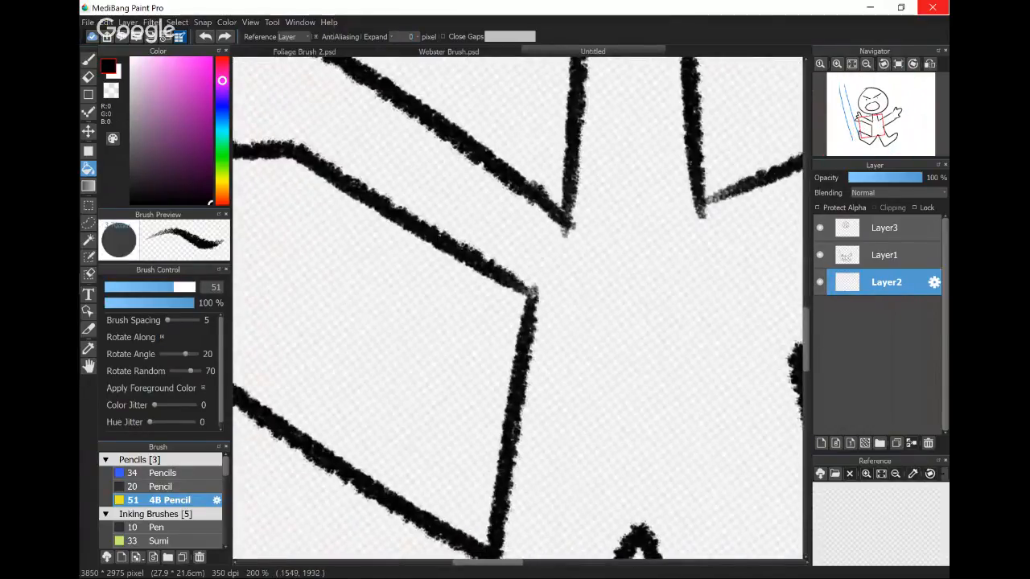
- Set the bucket's Reference to Canvas and try a pink (R203 G70 B199) fill of the figure's body on Layer2, undoing that fill
left_click(287, 37)
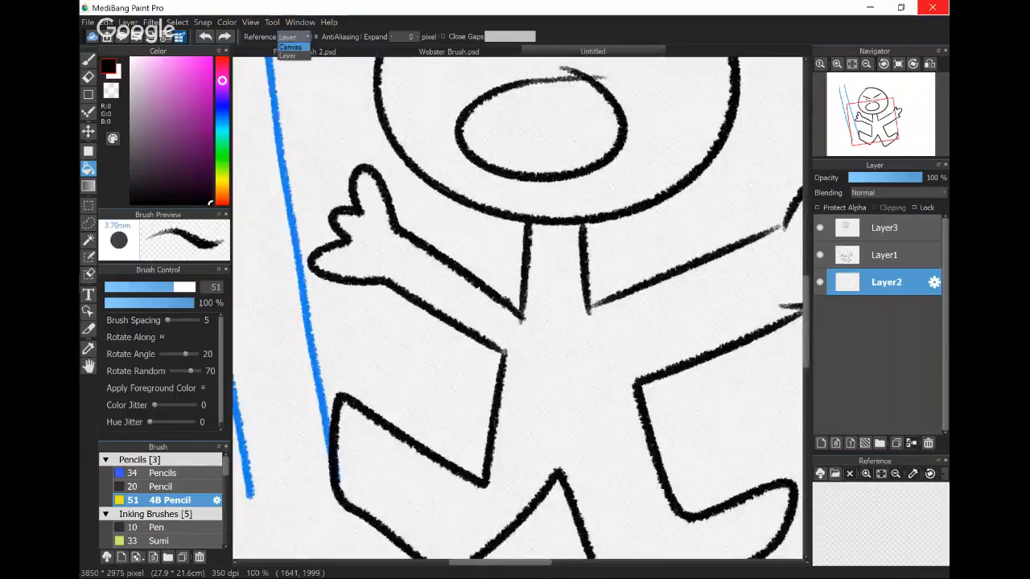
left_click(290, 47)
left_click(183, 86)
left_click(590, 347)
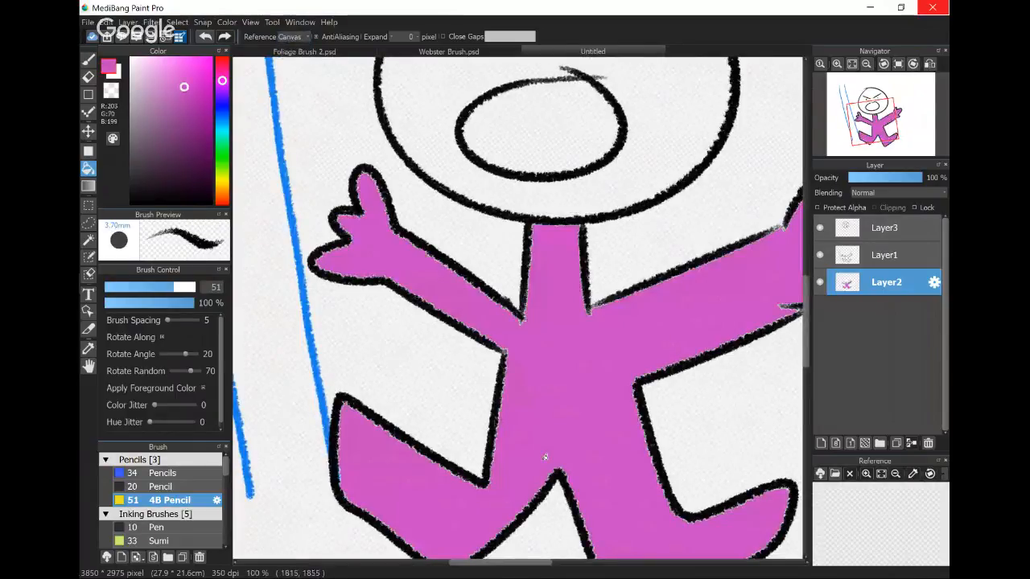
scroll(429, 399, "up", 2)
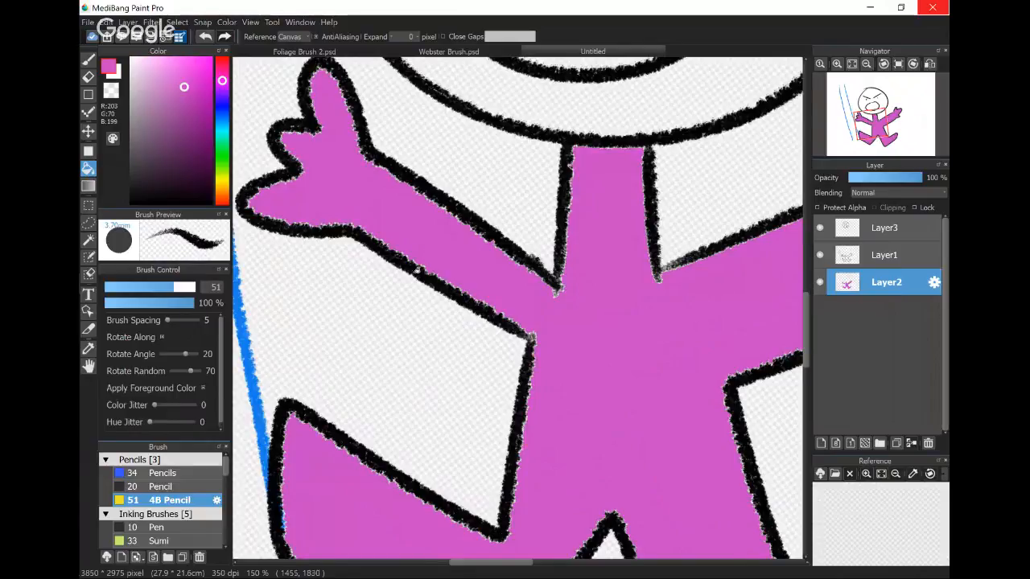
key("ctrl+z")
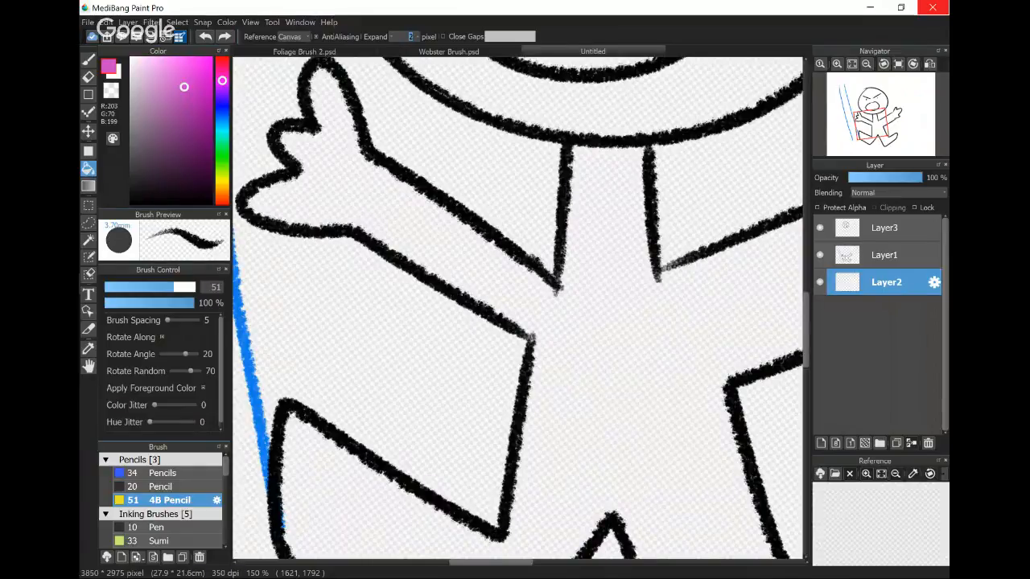
- Try pink fills of the body at Expand 2 and 5 pixels and of the background at 5 pixels, undoing them all
left_click(599, 419)
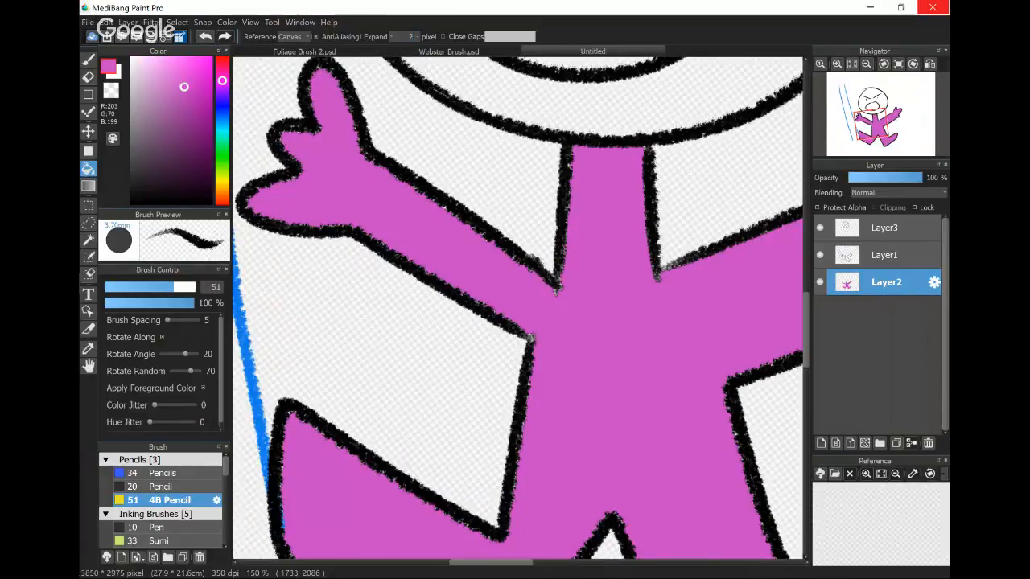
key("ctrl+z")
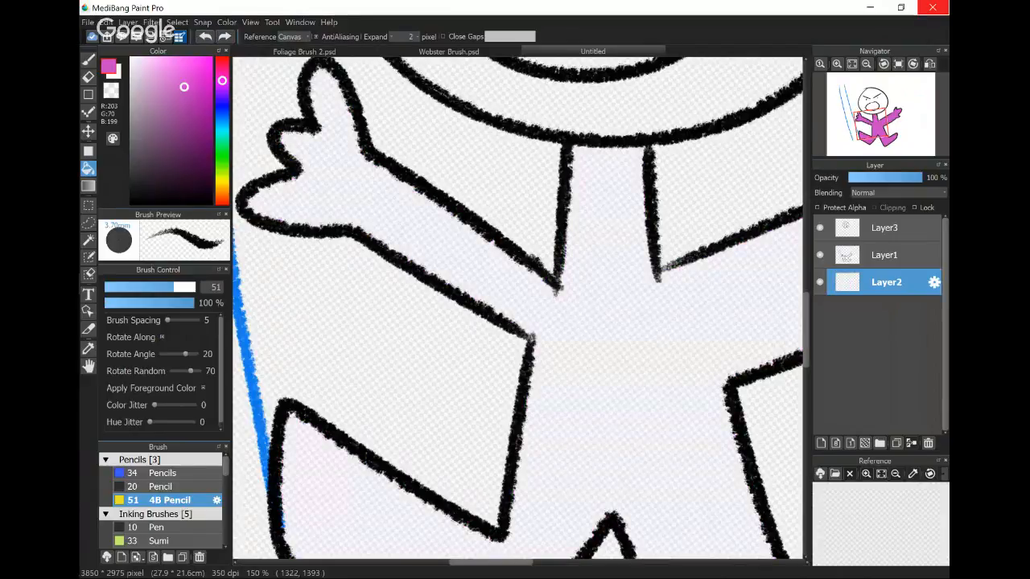
left_click(402, 205)
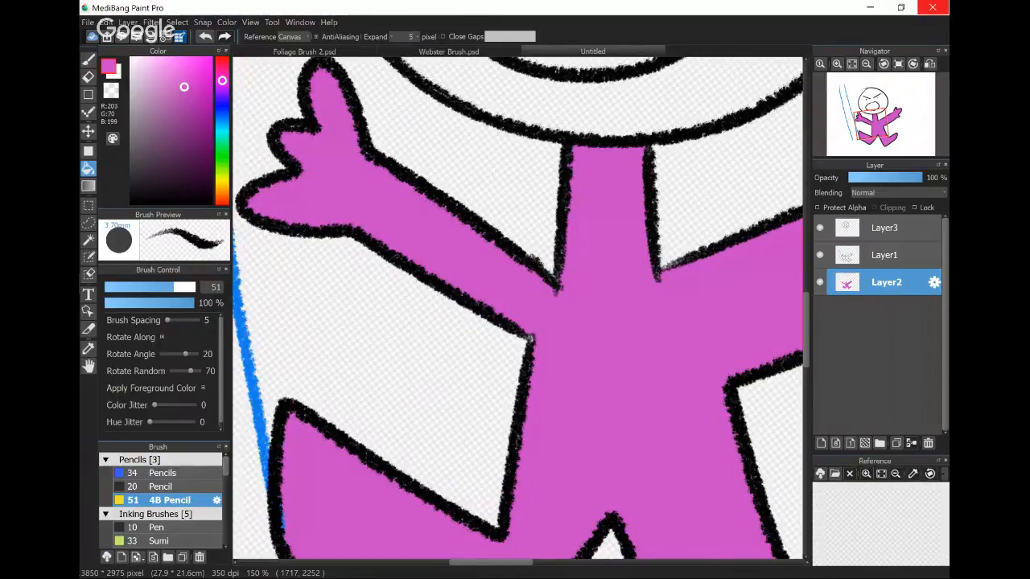
left_click(439, 350)
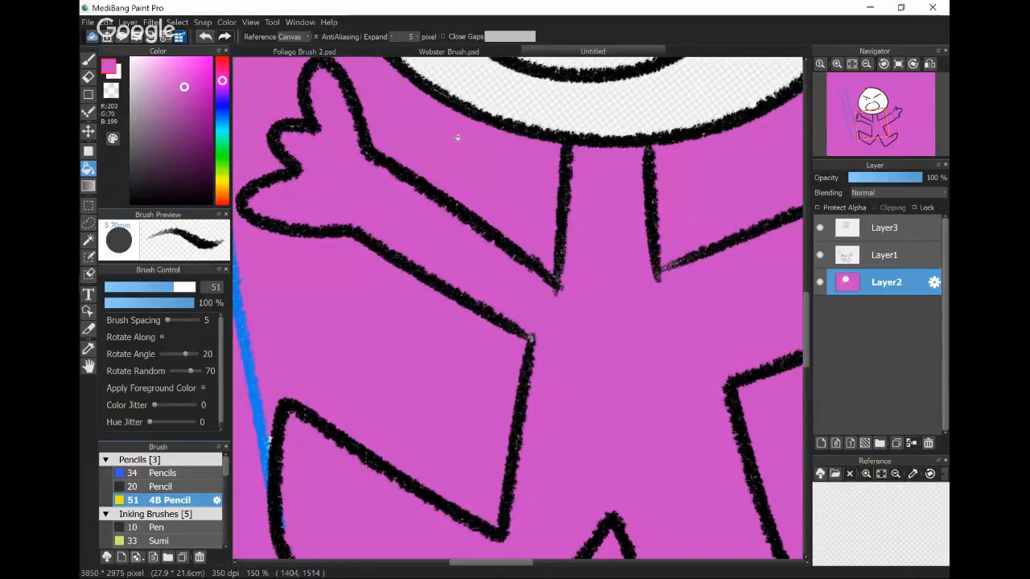
scroll(475, 125, "down", 2)
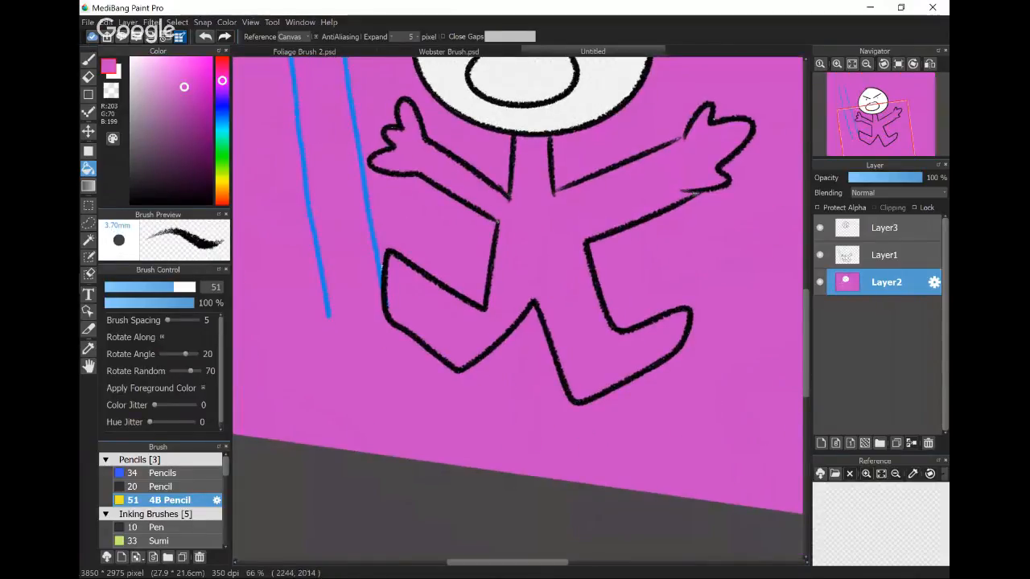
left_click(205, 36)
left_click(205, 36)
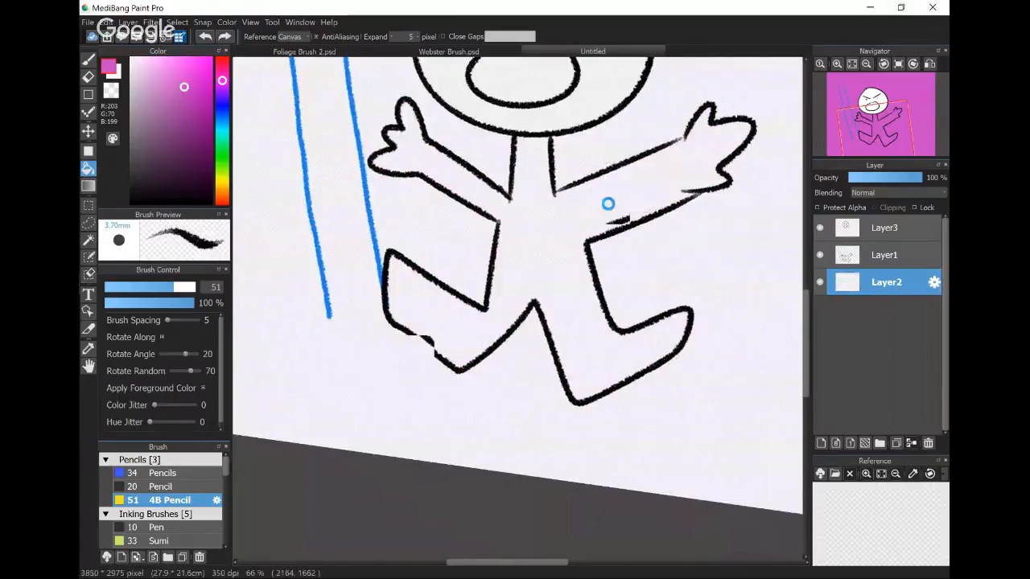
- Clear the drawings from Layer3 and Layer1, keeping both layers
scroll(416, 352, "down", 3)
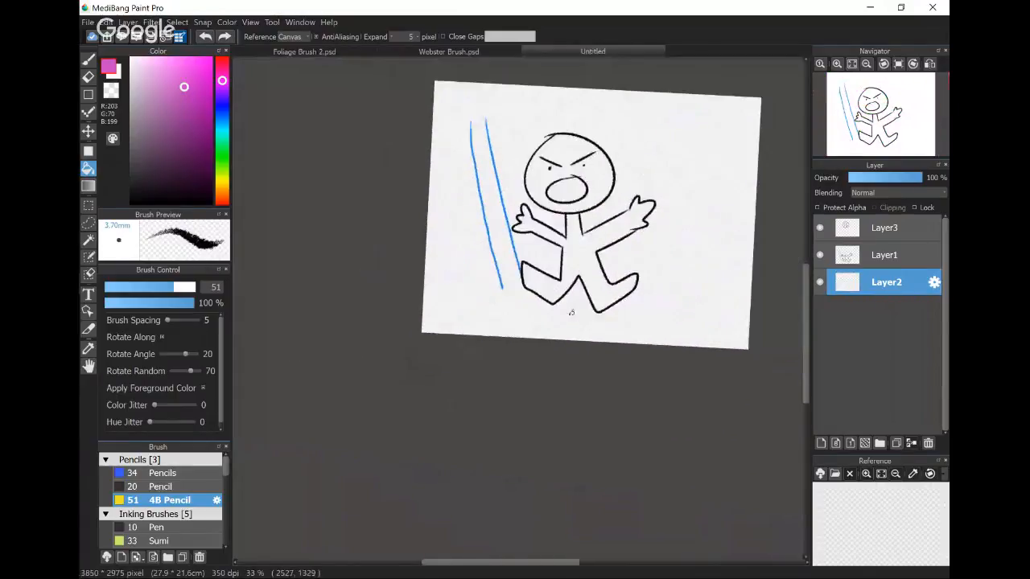
scroll(427, 408, "up", 2)
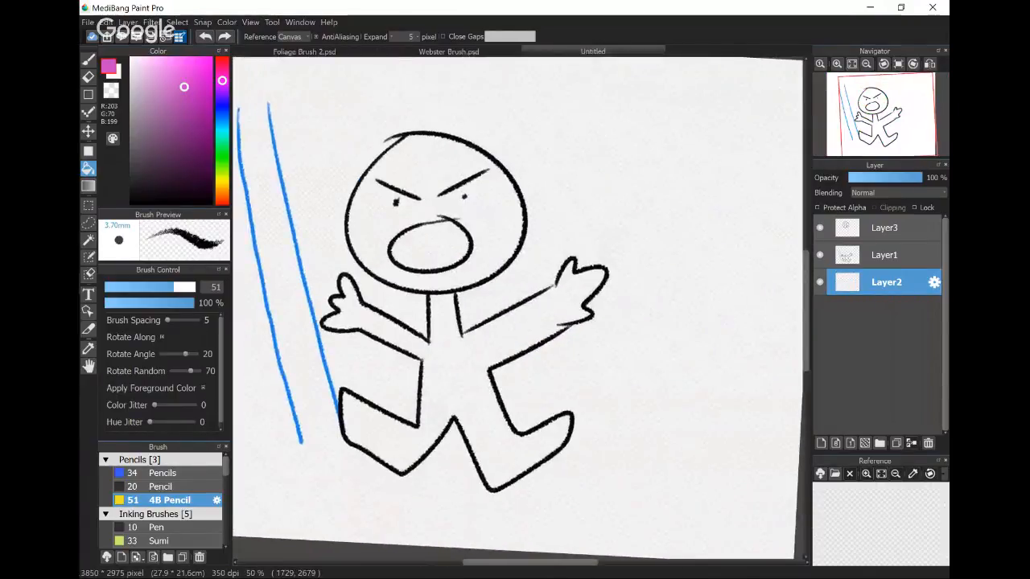
left_click(885, 228)
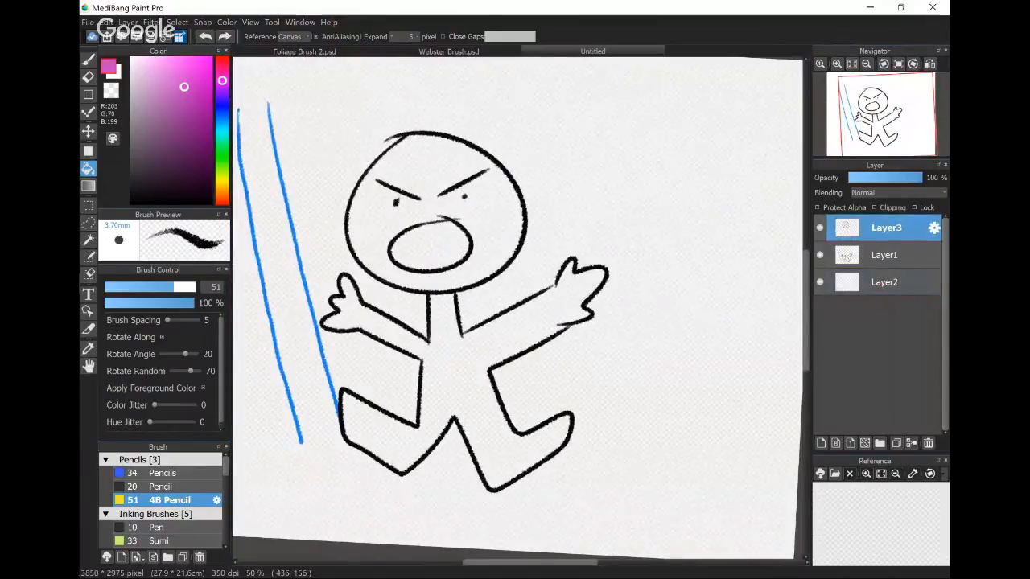
key("Delete")
left_click(885, 255)
key("Delete")
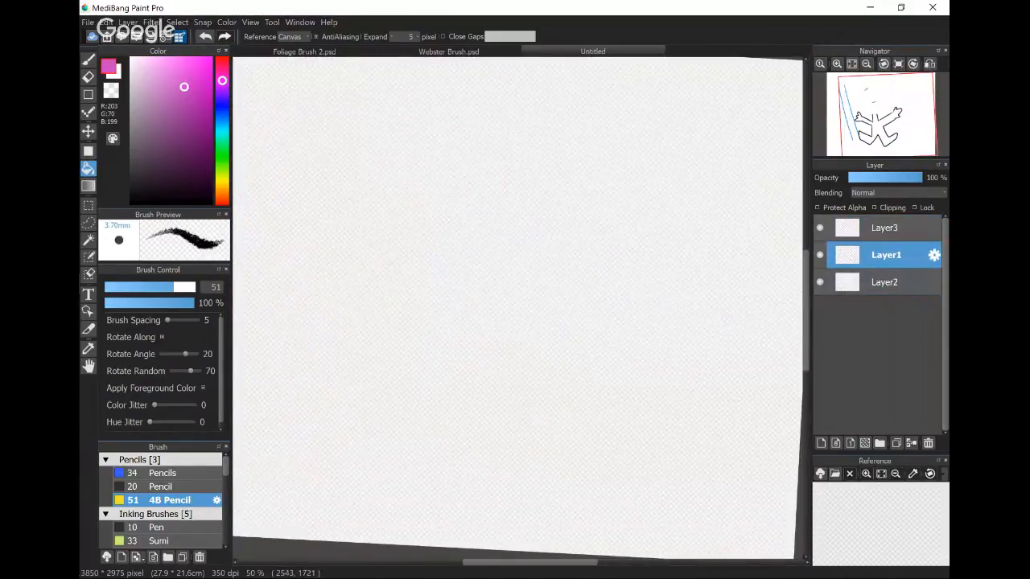
- Make Layer3 active and try a small rectangular selection on the canvas, clearing that selection
left_click(885, 228)
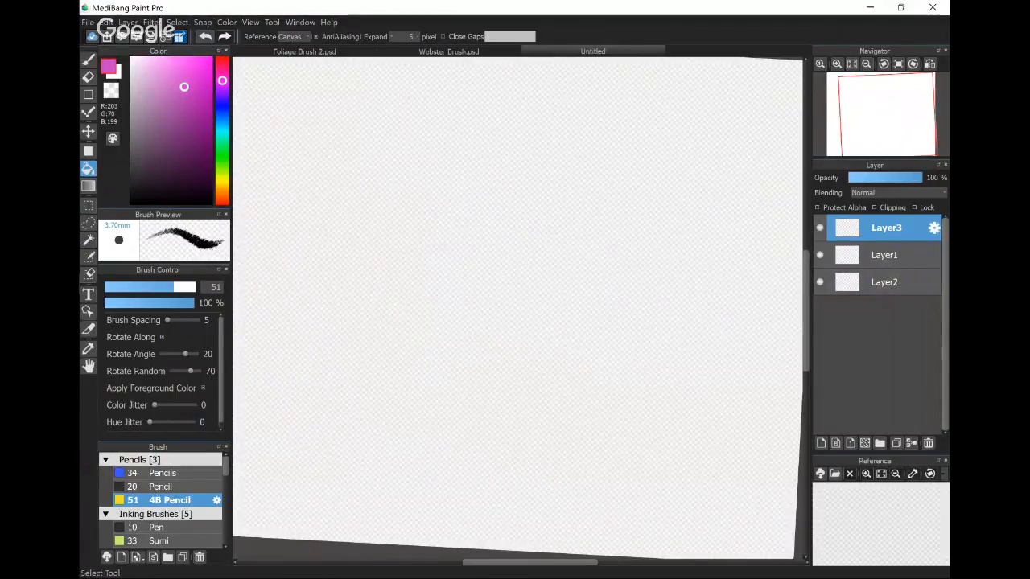
left_click(88, 205)
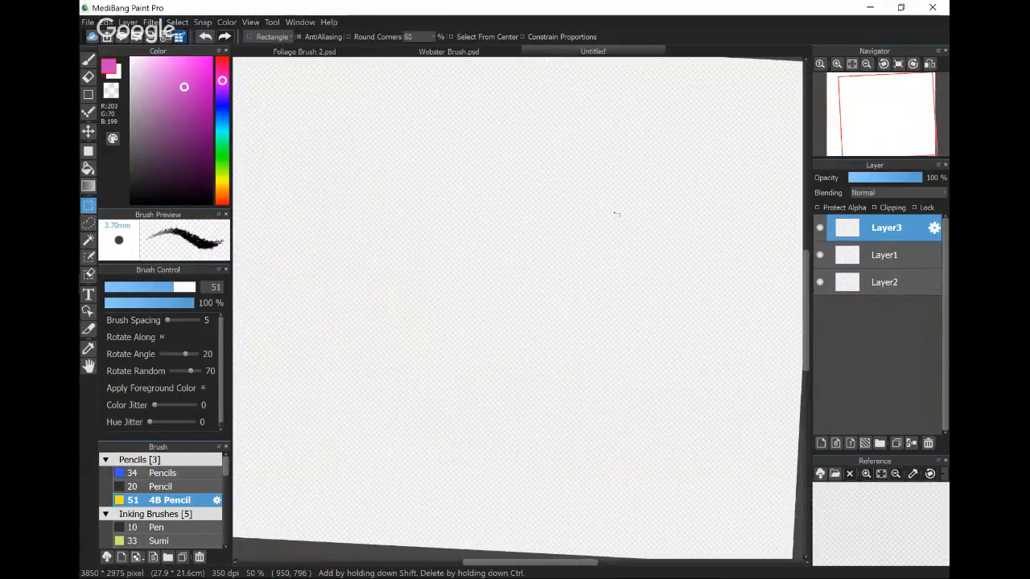
mouse_move(595, 198)
left_mouse_down()
mouse_move(658, 272)
mouse_move(657, 305)
left_mouse_up()
scroll(641, 183, "down", 1)
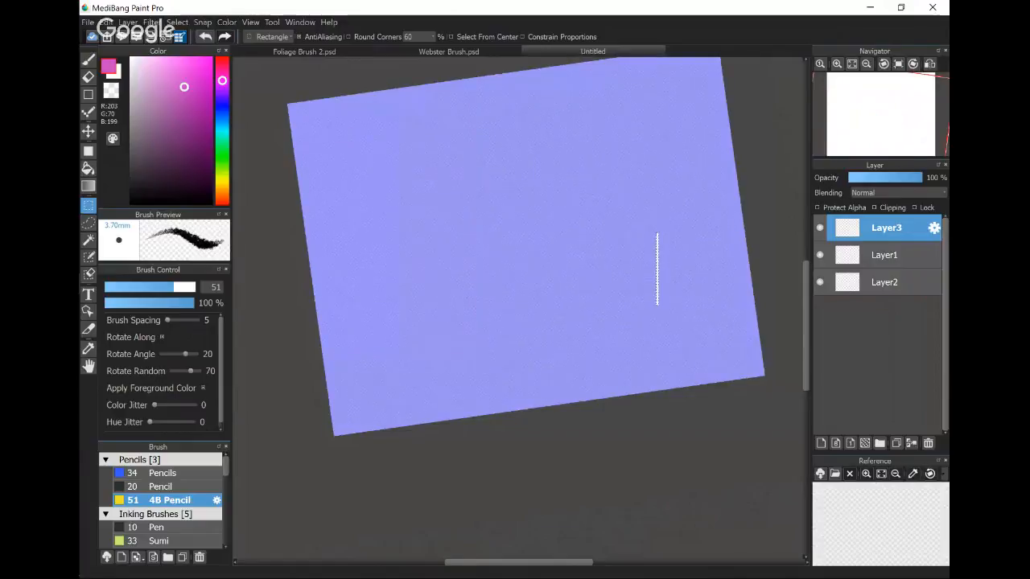
key("ctrl+d")
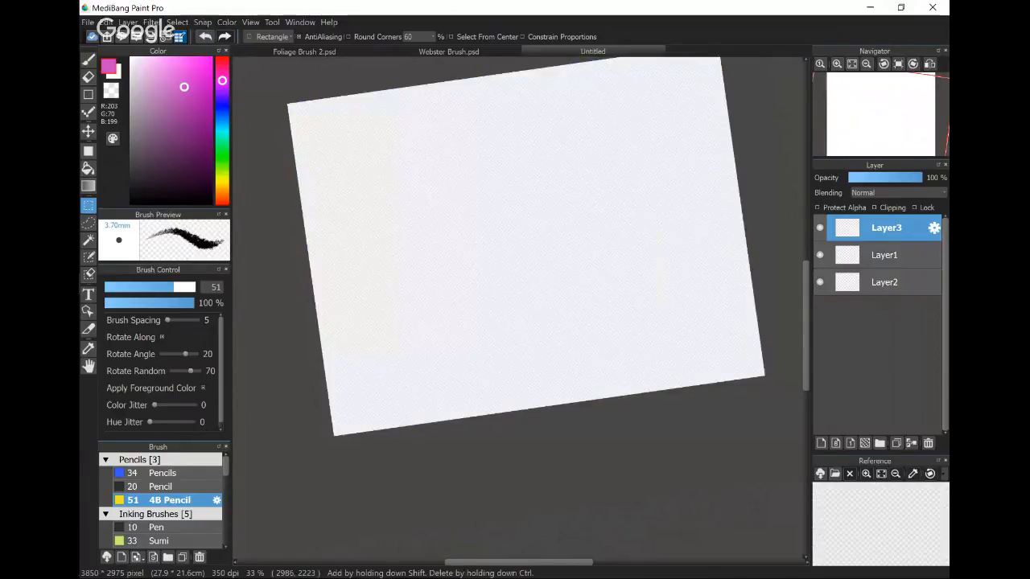
- Fit the canvas to the window without rotation and select a large rectangular area in its upper-left part
left_click(852, 63)
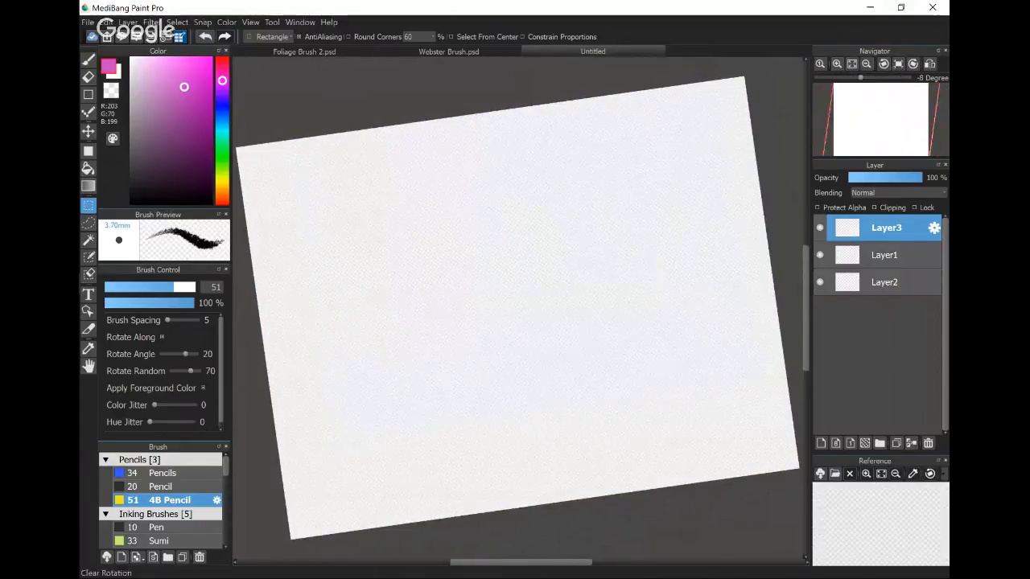
left_click(898, 63)
left_click_drag(302, 143, 611, 385)
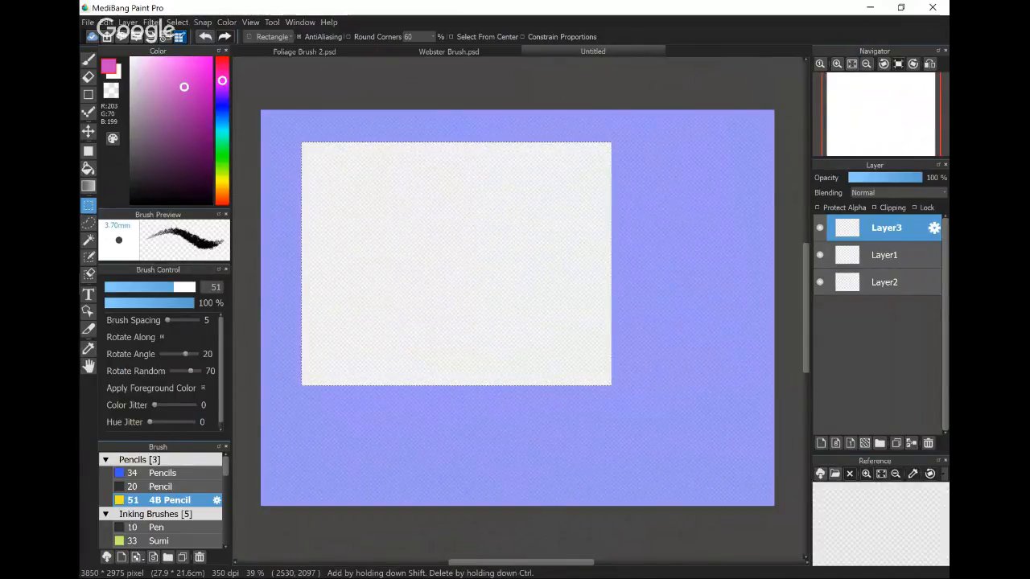
- Scribble pink diagonal 4B Pencil strokes across the large rectangular selection on Layer3
key("b")
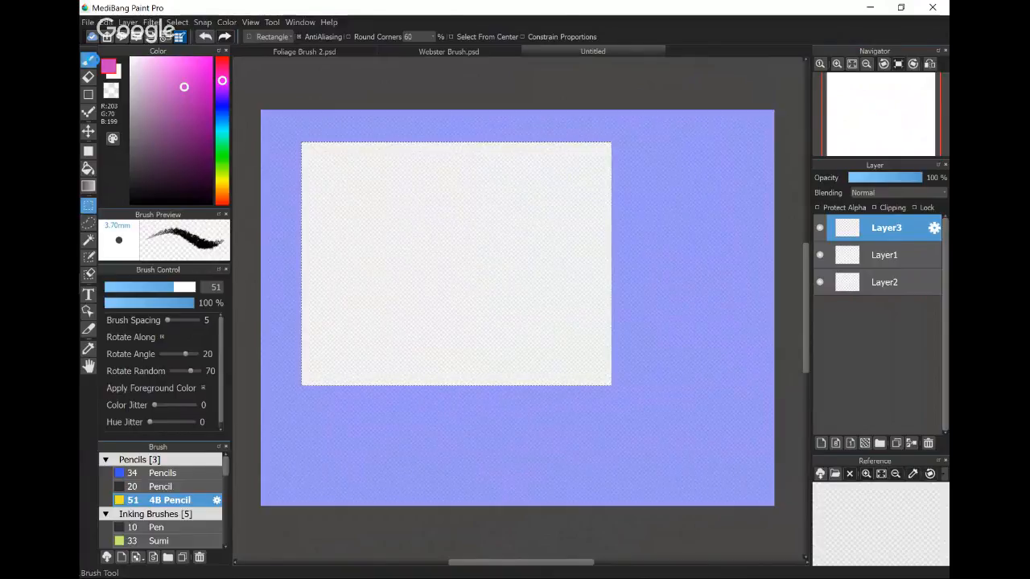
left_click_drag(449, 182, 390, 256)
left_click_drag(399, 245, 472, 174)
mouse_move(370, 292)
left_mouse_down()
mouse_move(500, 171)
mouse_move(377, 256)
mouse_move(471, 129)
mouse_move(454, 128)
mouse_move(254, 240)
mouse_move(261, 215)
mouse_move(393, 112)
mouse_move(415, 107)
mouse_move(263, 329)
mouse_move(471, 255)
mouse_move(287, 461)
mouse_move(509, 329)
mouse_move(575, 312)
mouse_move(441, 409)
mouse_move(493, 403)
mouse_move(641, 330)
mouse_move(667, 332)
mouse_move(520, 394)
mouse_move(461, 398)
mouse_move(651, 239)
mouse_move(418, 352)
mouse_move(481, 280)
mouse_move(659, 165)
mouse_move(481, 247)
mouse_move(576, 149)
mouse_move(398, 327)
left_mouse_up()
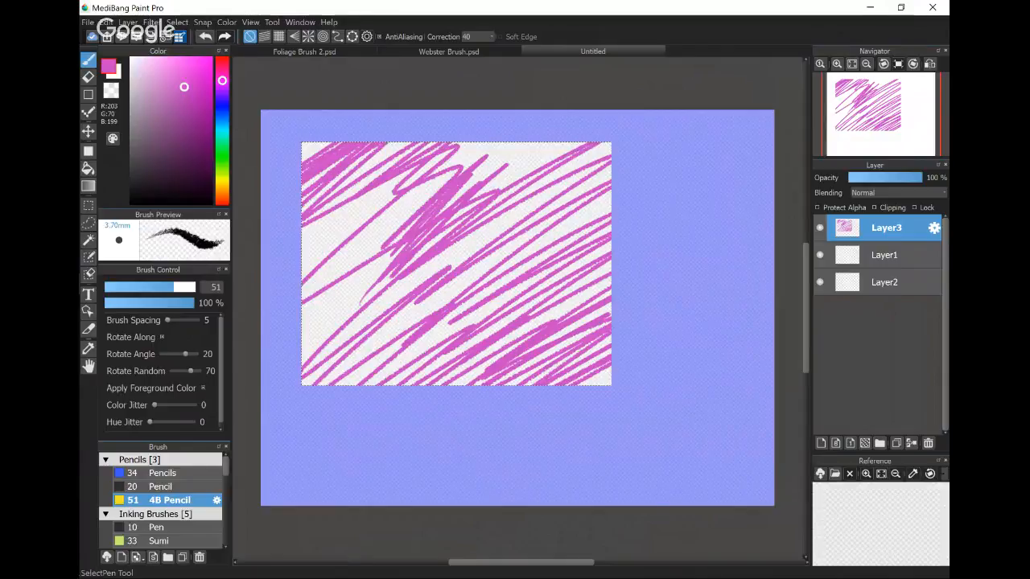
- Add a tall rectangle and a small rectangle to the selection along the right side of the scribbled area
left_click(88, 205)
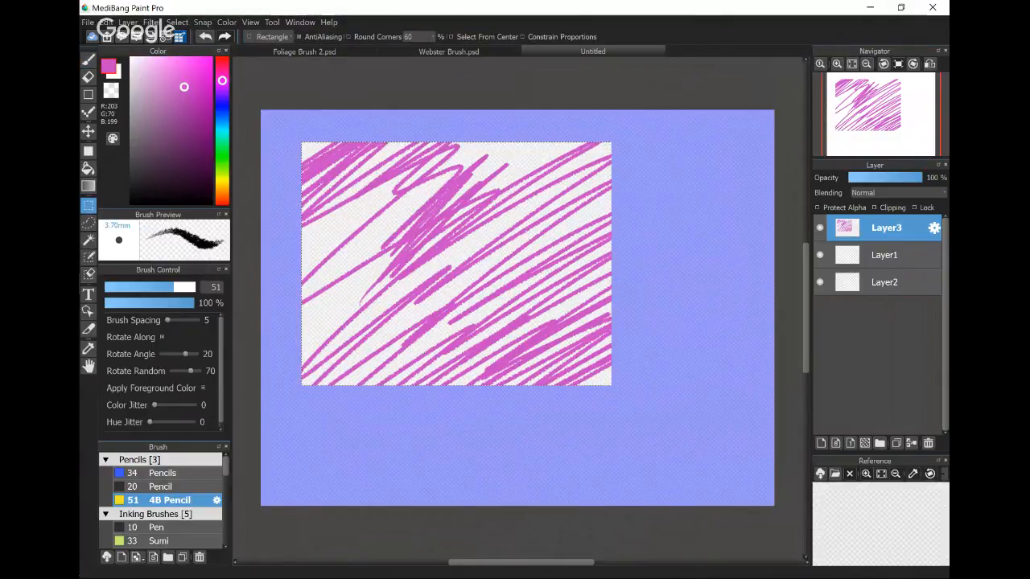
left_click_drag(625, 142, 689, 327)
left_click_drag(612, 369, 668, 341)
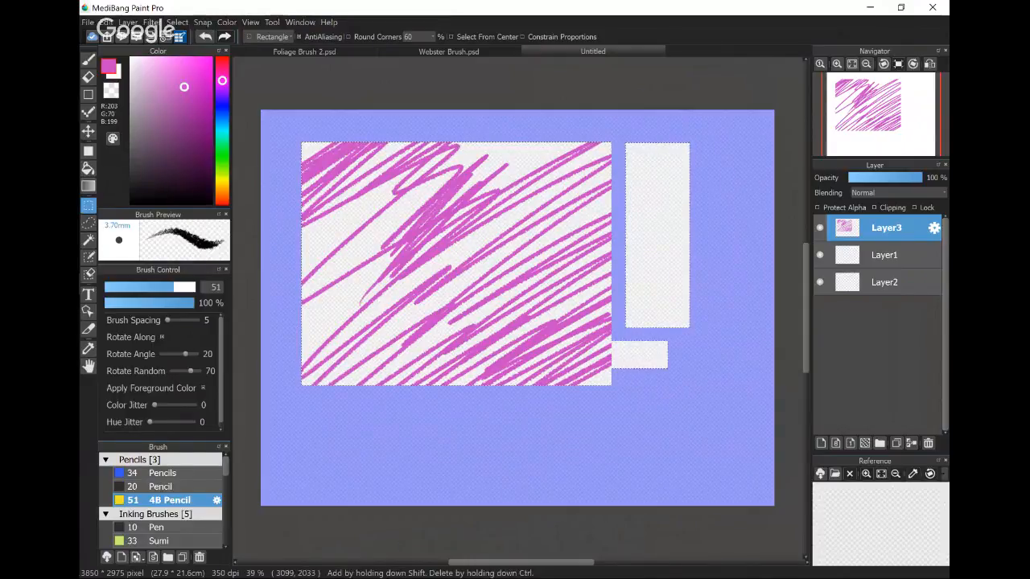
- Scribble pink strokes across the two added selection areas with the brush, and clear the selection
left_click(88, 60)
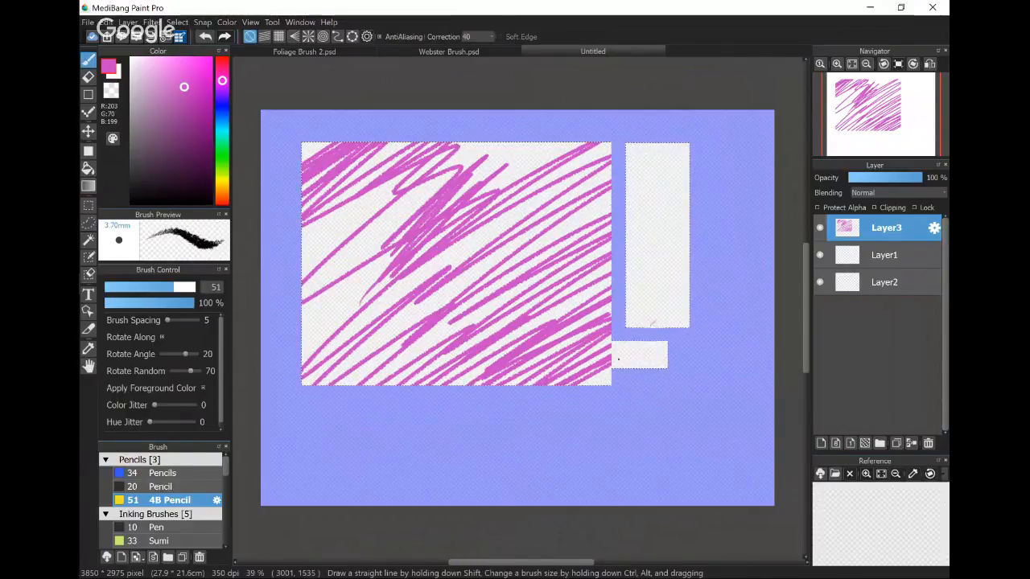
mouse_move(616, 366)
left_mouse_down()
mouse_move(672, 300)
mouse_move(627, 234)
mouse_move(610, 172)
mouse_move(690, 145)
left_mouse_up()
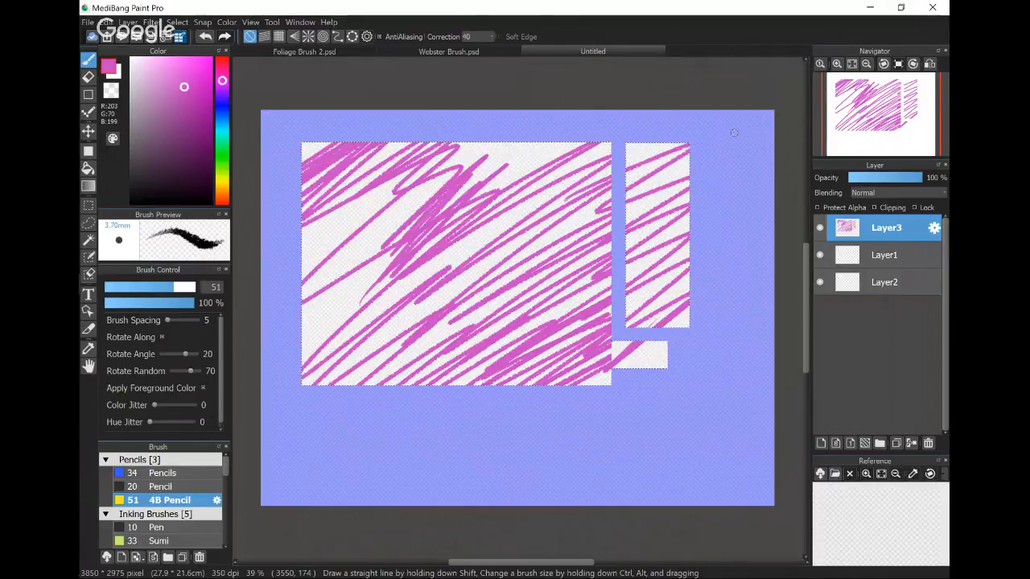
key("ctrl+d")
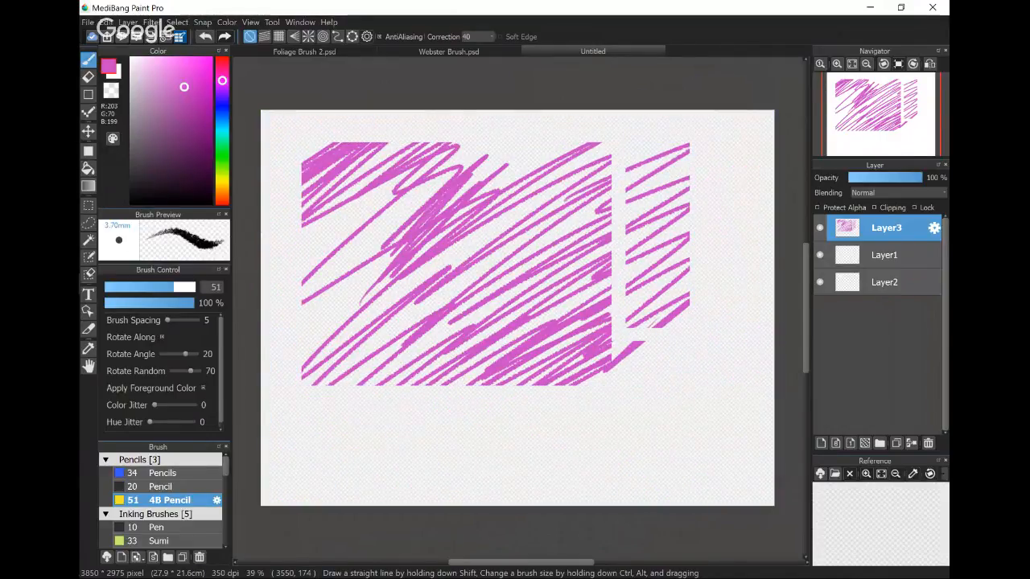
- Draw a freehand oval lasso selection overlapping the lower edge of the large scribbled rectangle
left_click(89, 222)
mouse_move(396, 391)
left_mouse_down()
mouse_move(380, 433)
mouse_move(507, 402)
mouse_move(394, 393)
left_mouse_up()
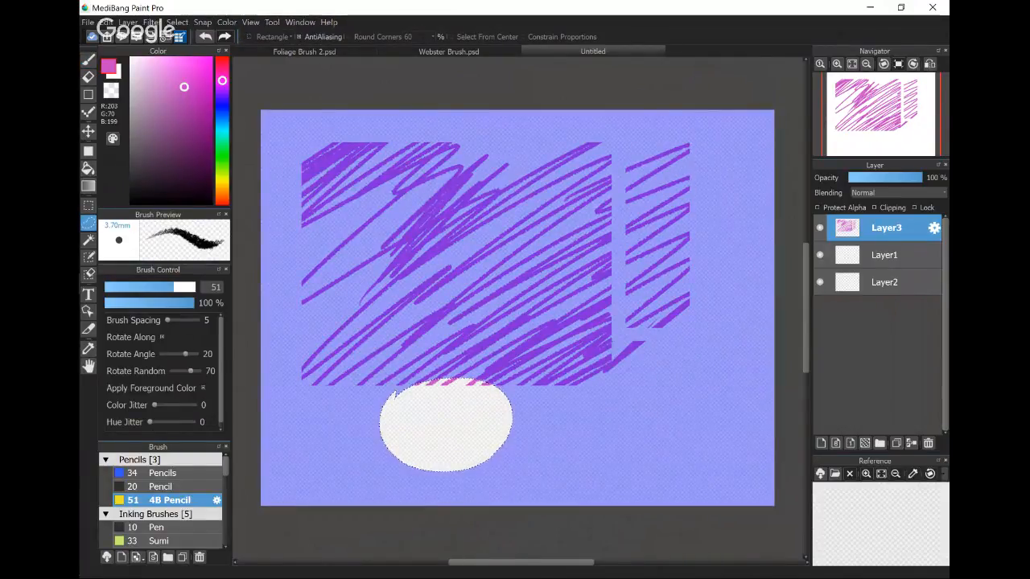
- Fill the oval lasso selection with a darker magenta using the Bucket tool, and clear the selection
left_click(206, 112)
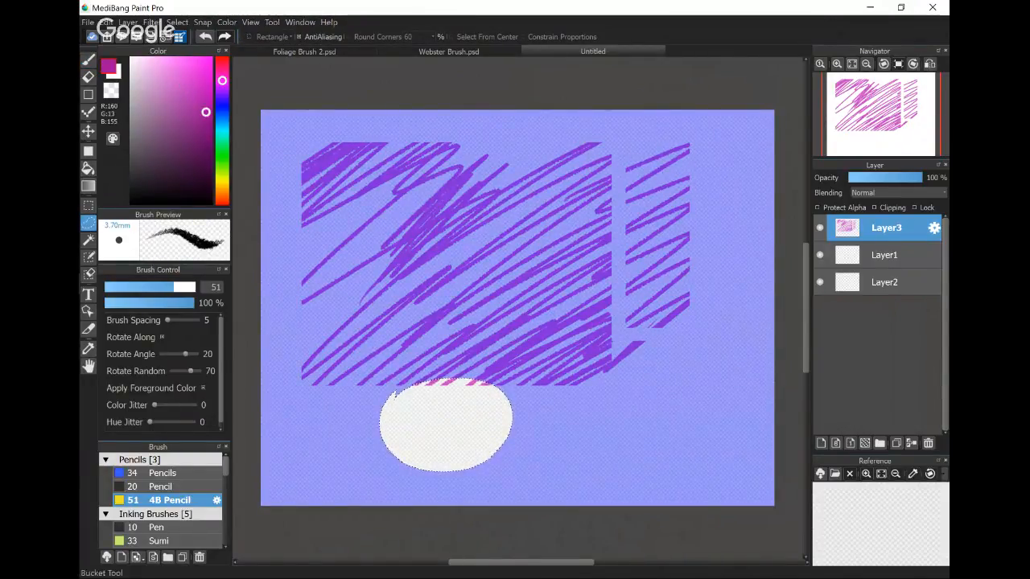
left_click(88, 169)
left_click(428, 453)
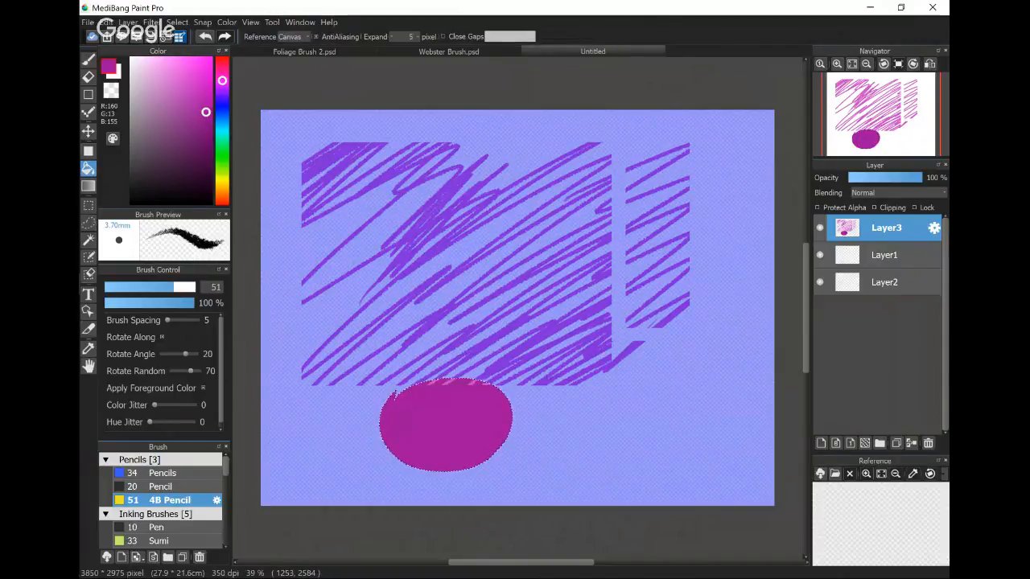
key("ctrl+d")
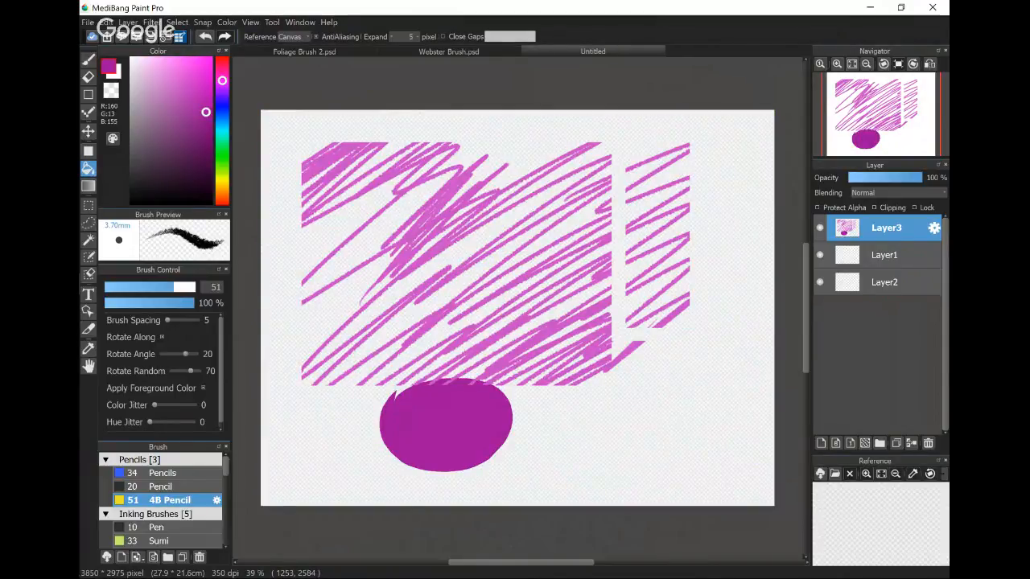
- Erase diagonal strokes across one side of the magenta oval, and switch to the brush with the transparent colour
key("e")
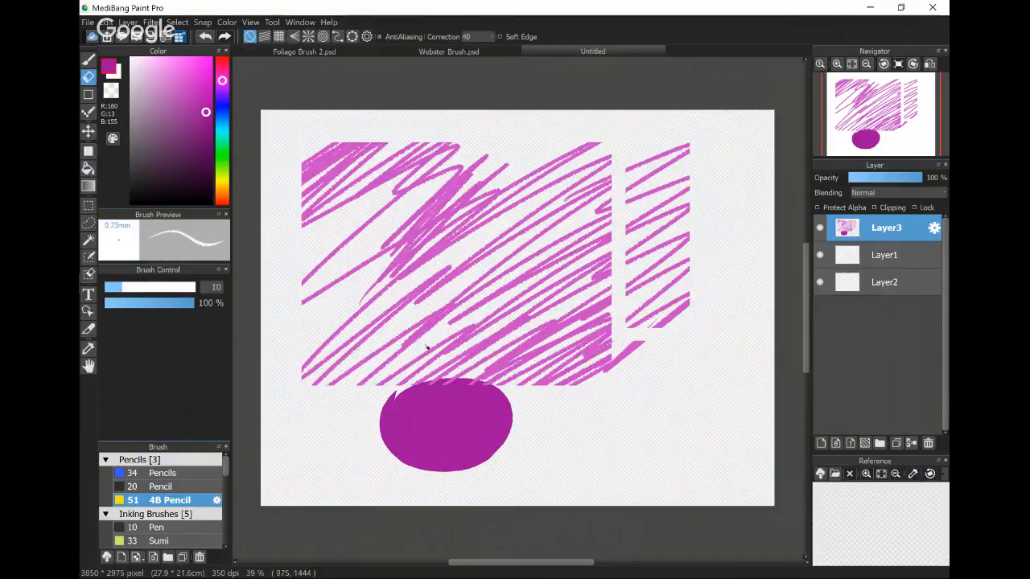
left_click_drag(515, 407, 473, 435)
mouse_move(447, 437)
left_mouse_down()
mouse_move(416, 466)
mouse_move(484, 459)
mouse_move(485, 450)
mouse_move(452, 459)
mouse_move(501, 404)
mouse_move(487, 434)
left_mouse_up()
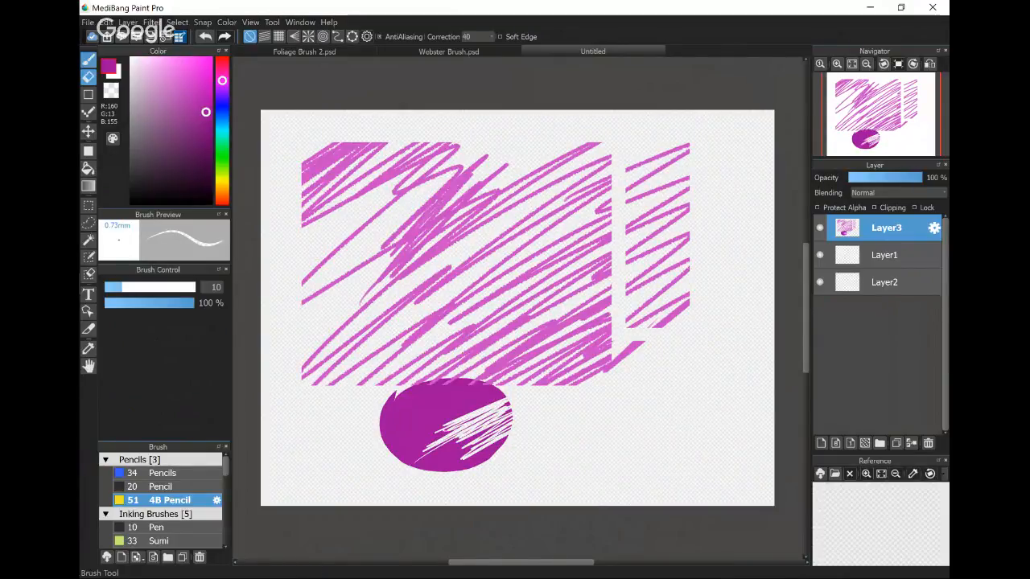
left_click(89, 60)
left_click(111, 91)
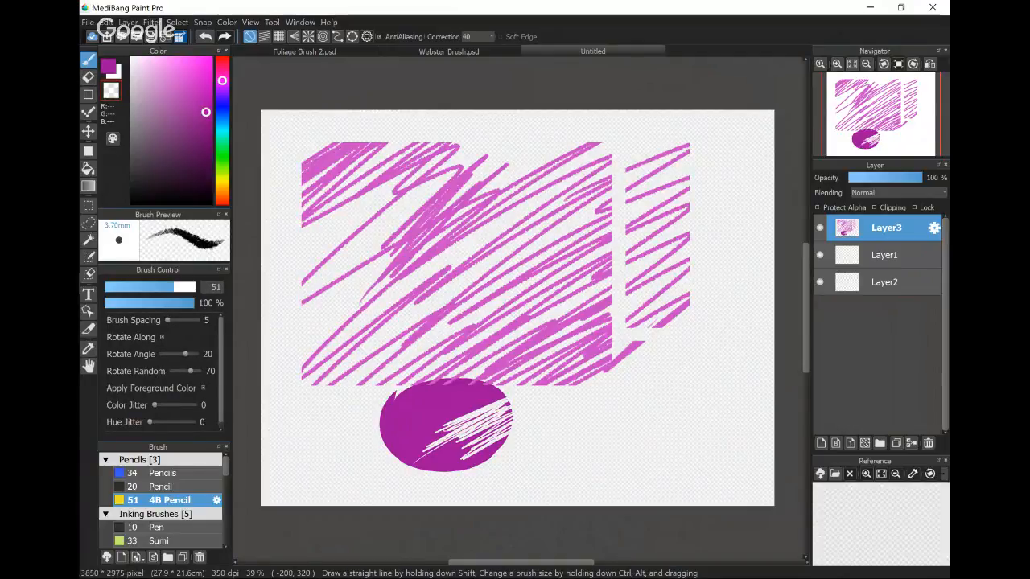
- Capture the screen in a screen sketch, and outline the colour picker and the whole column of colour and brush panels in red
key("super+shift+s")
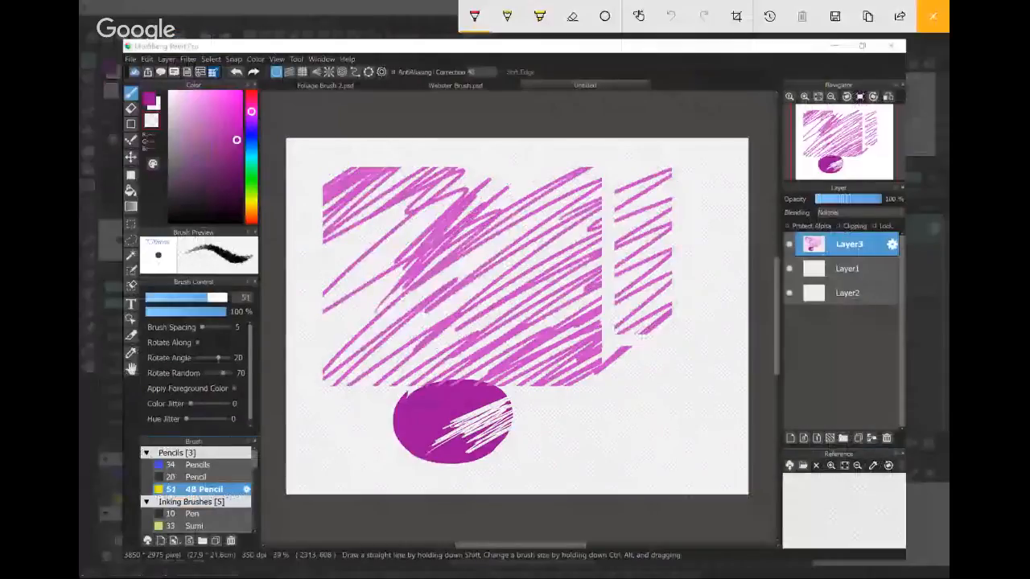
left_click(475, 16)
left_click(474, 16)
mouse_move(145, 85)
left_mouse_down()
mouse_move(145, 151)
mouse_move(246, 220)
mouse_move(148, 88)
left_mouse_up()
mouse_move(255, 201)
left_mouse_down()
mouse_move(258, 529)
mouse_move(129, 363)
mouse_move(141, 158)
left_mouse_up()
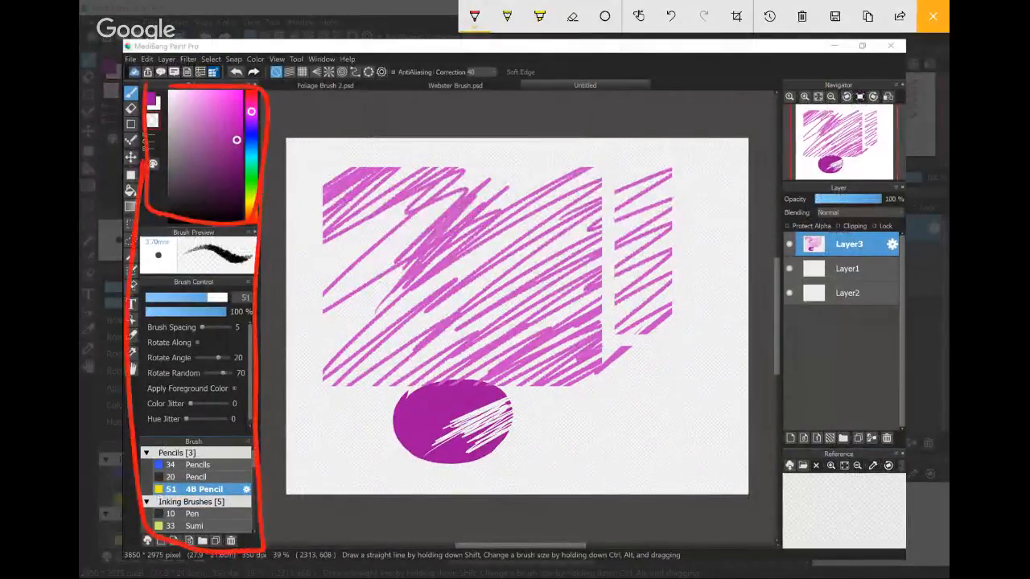
- Outline the Navigator, Layer and Reference column in red, and draw arrows pointing to the colour picker and Brush Preview
mouse_move(782, 80)
left_mouse_down()
mouse_move(776, 178)
mouse_move(894, 519)
mouse_move(889, 109)
mouse_move(851, 74)
mouse_move(776, 80)
left_mouse_up()
mouse_move(330, 96)
left_mouse_down()
mouse_move(234, 138)
mouse_move(253, 150)
left_mouse_up()
mouse_move(297, 240)
left_mouse_down()
mouse_move(224, 262)
mouse_move(245, 267)
left_mouse_up()
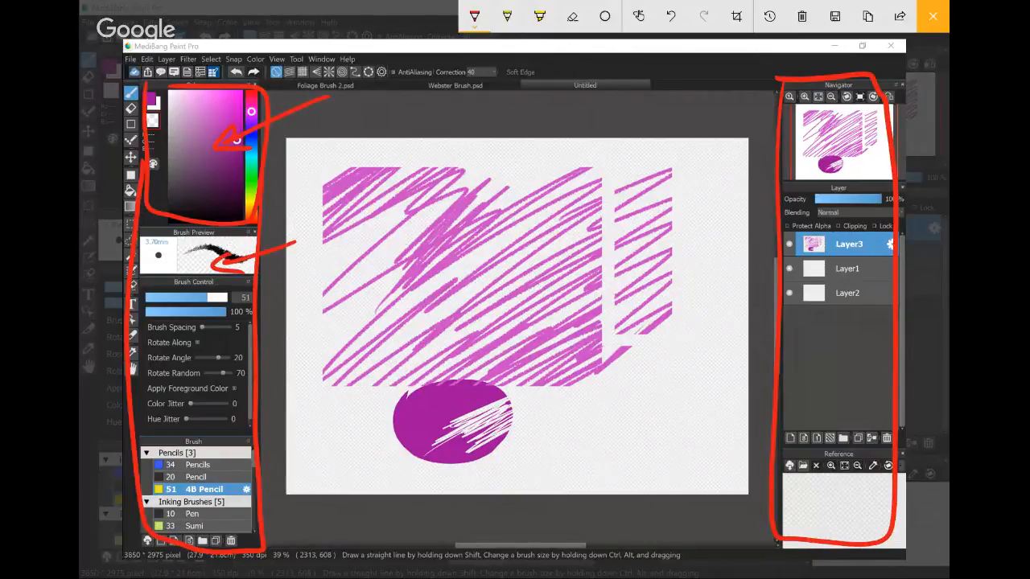
- Mark the brush size and opacity sliders, the brush parameters and the brush list in red on the sketch
mouse_move(150, 299)
left_mouse_down()
mouse_move(226, 300)
mouse_move(155, 300)
mouse_move(215, 313)
mouse_move(149, 311)
left_mouse_up()
mouse_move(219, 330)
left_mouse_down()
mouse_move(222, 418)
mouse_move(171, 372)
mouse_move(219, 327)
left_mouse_up()
mouse_move(231, 449)
left_mouse_down()
mouse_move(159, 455)
mouse_move(238, 487)
mouse_move(230, 452)
left_mouse_up()
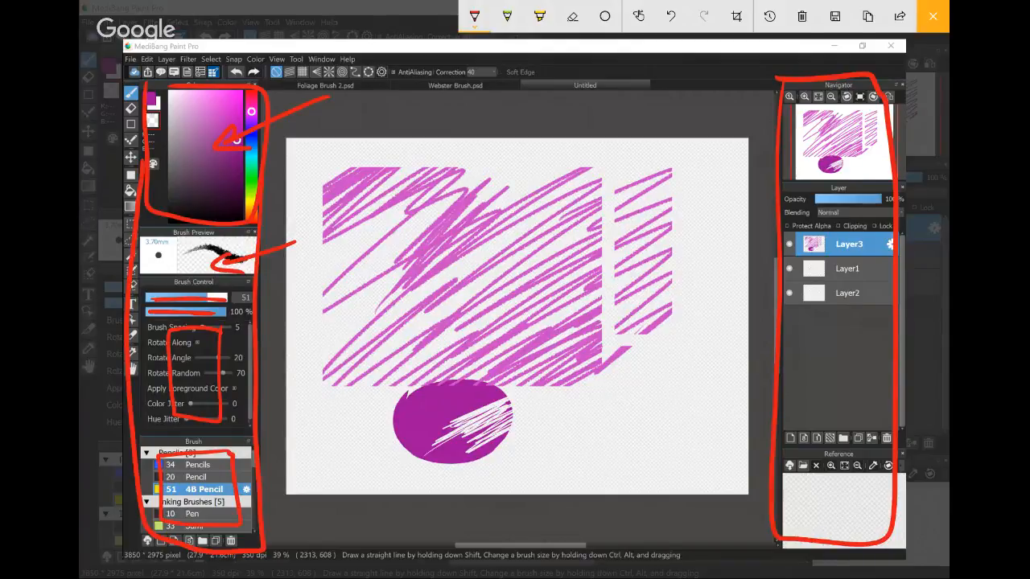
- Mark the Navigator, the layer list and the Reference area individually in red, and close the sketch
mouse_move(688, 143)
left_mouse_down()
mouse_move(817, 124)
mouse_move(822, 135)
left_mouse_up()
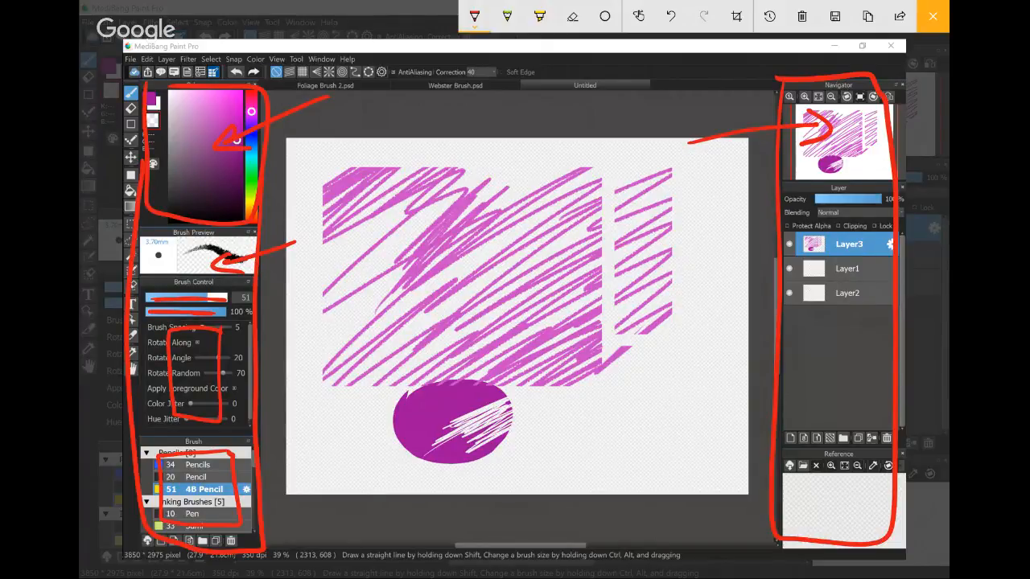
mouse_move(778, 198)
left_mouse_down()
mouse_move(882, 195)
mouse_move(889, 374)
mouse_move(772, 226)
mouse_move(775, 198)
left_mouse_up()
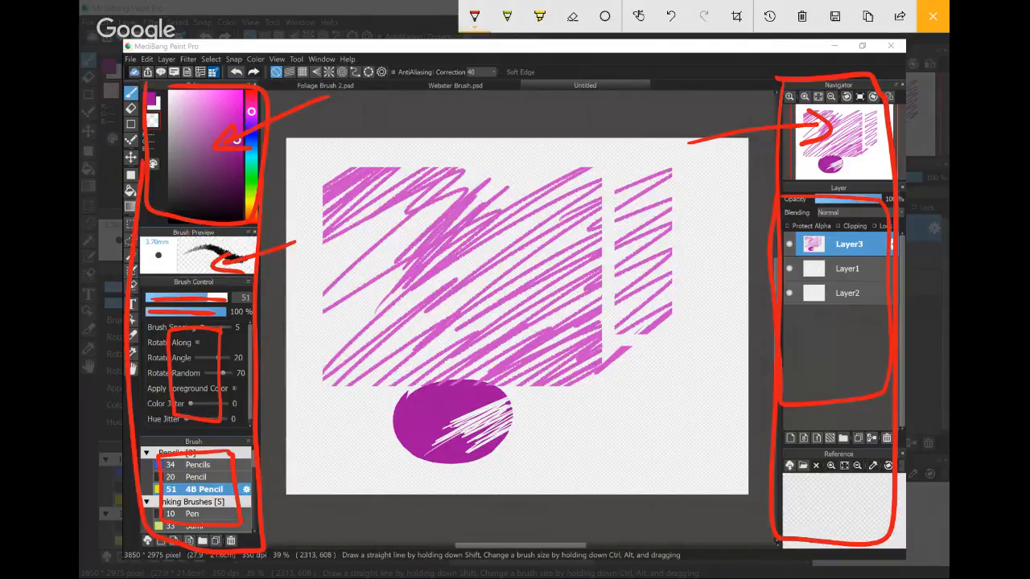
mouse_move(882, 473)
left_mouse_down()
mouse_move(887, 539)
mouse_move(854, 470)
left_mouse_up()
left_click_drag(785, 487, 828, 508)
left_click_drag(817, 487, 798, 513)
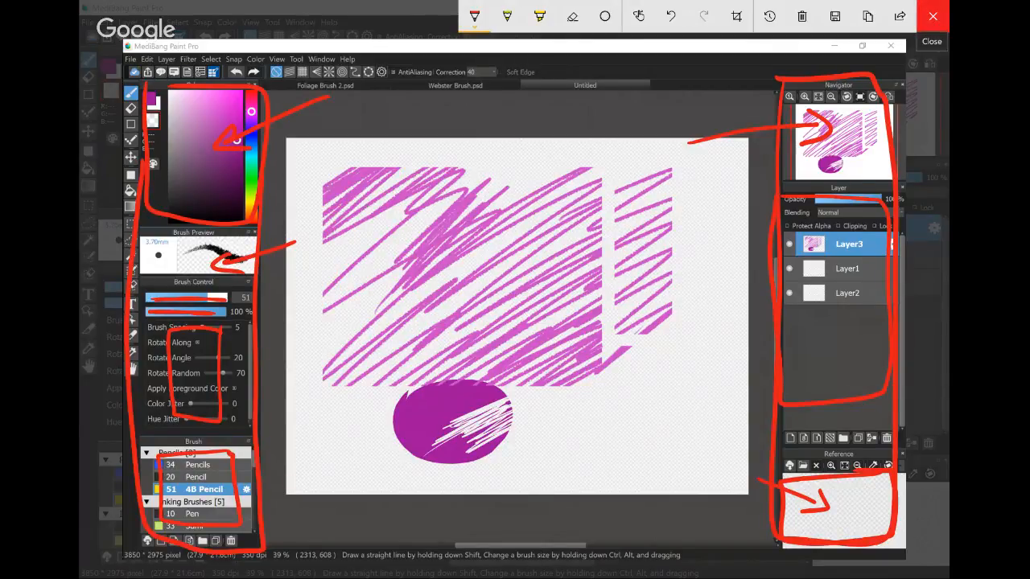
left_click(933, 16)
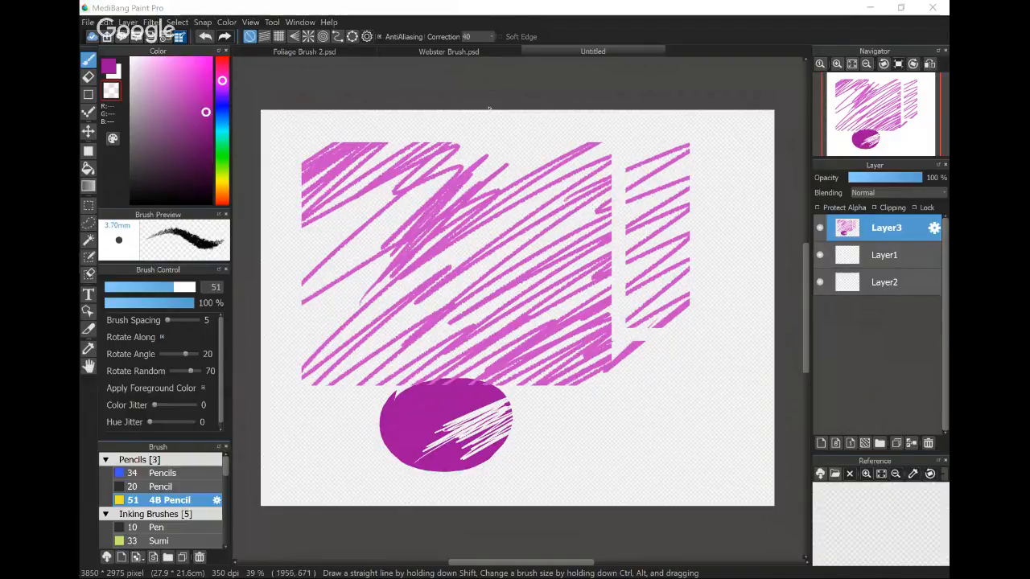
- Clear all drawing from Layer3, and add a new colour layer directly above Layer1
key("Delete")
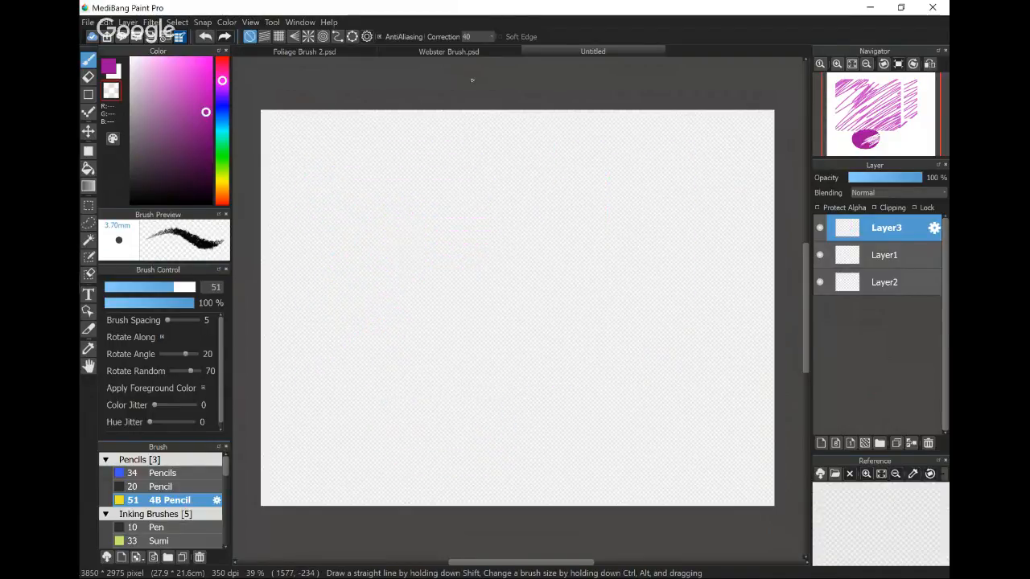
left_click(892, 255)
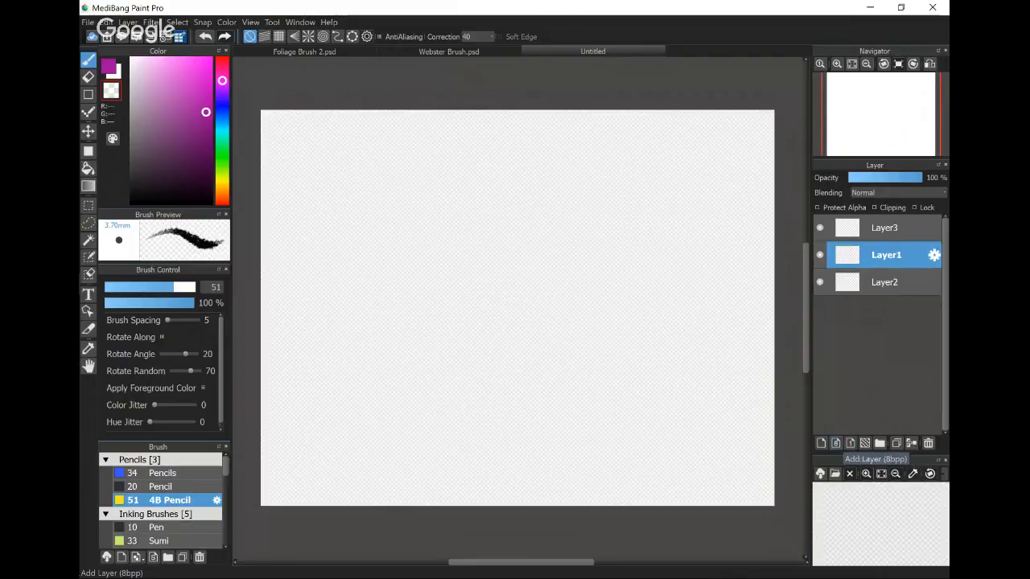
left_click(836, 442)
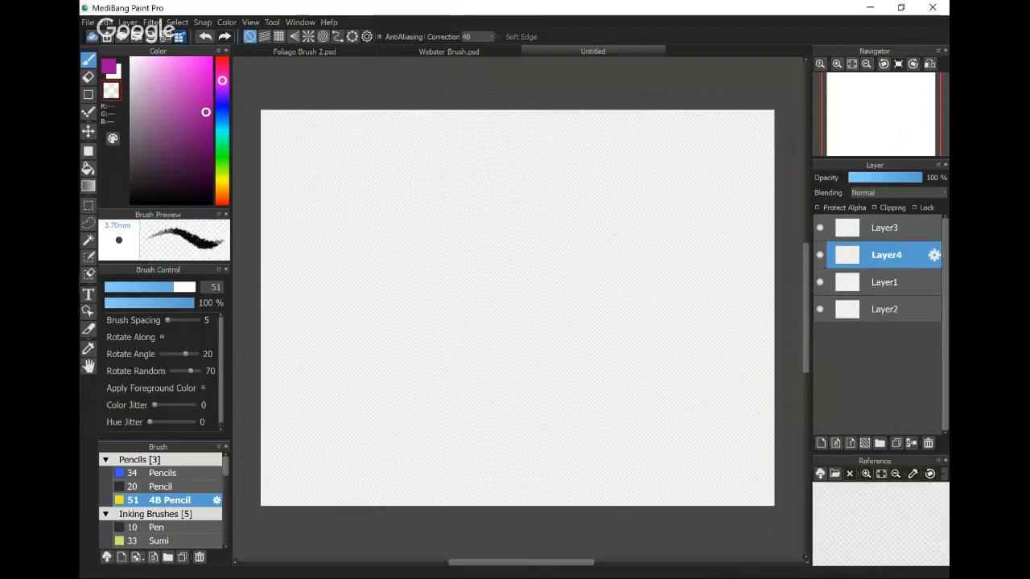
- Circle the layer-adding controls on a new screen sketch, draw arrows to the individual layer types, and close the sketch
key("super+F19")
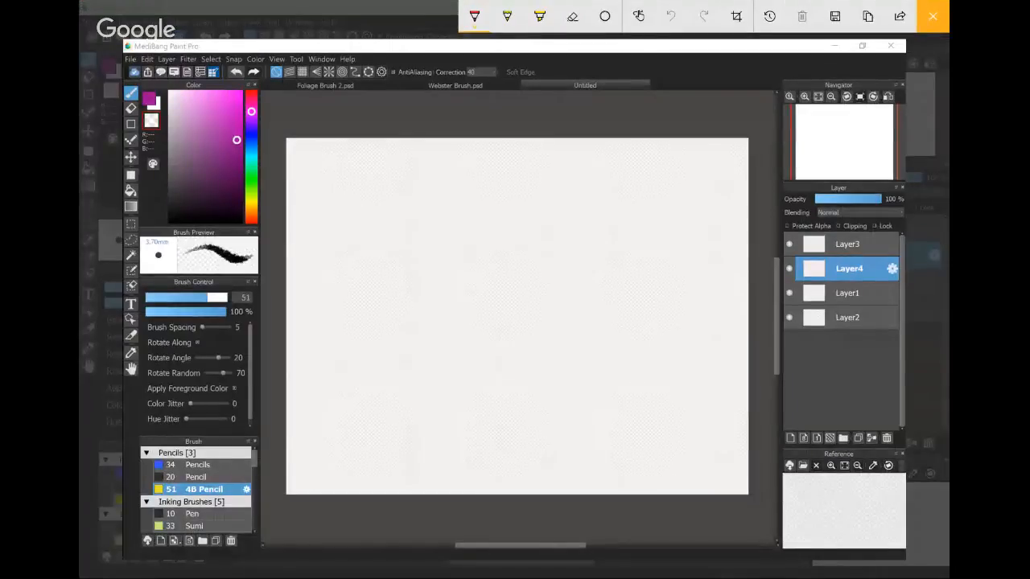
mouse_move(817, 421)
left_mouse_down()
mouse_move(795, 460)
mouse_move(810, 419)
mouse_move(671, 400)
left_mouse_up()
left_click_drag(761, 420, 771, 435)
mouse_move(771, 436)
left_mouse_down()
mouse_move(738, 442)
mouse_move(786, 494)
left_mouse_up()
left_click_drag(805, 448, 806, 509)
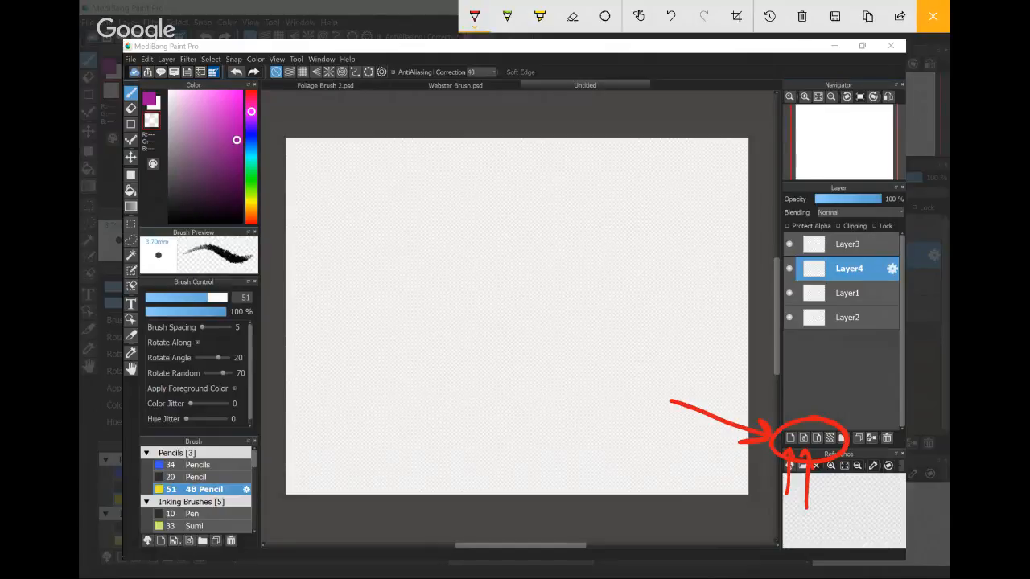
left_click_drag(828, 499, 822, 465)
left_click(932, 16)
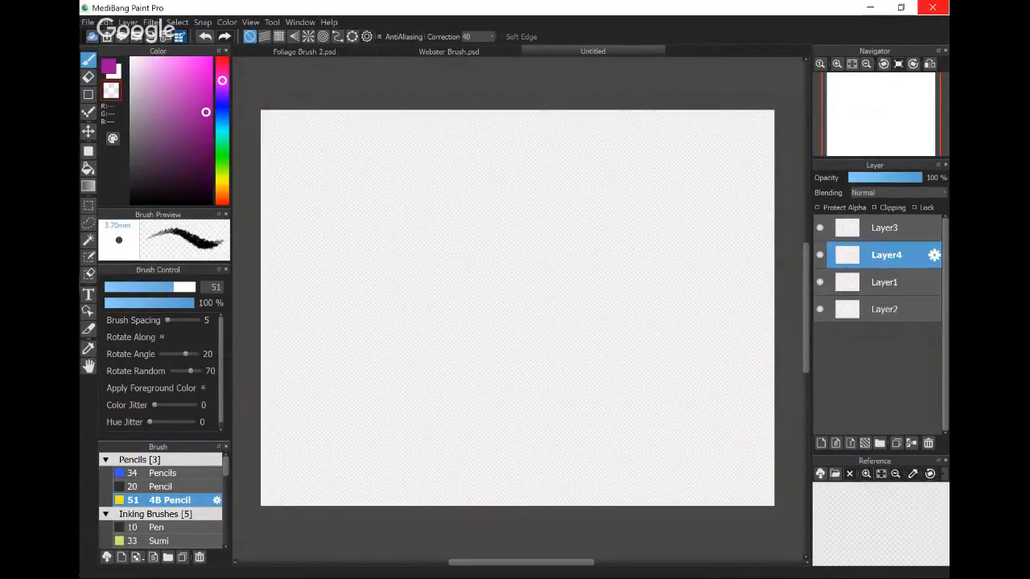
- Set the foreground colour to black, and add an 8bpp layer above Layer4
left_click_drag(202, 163, 213, 204)
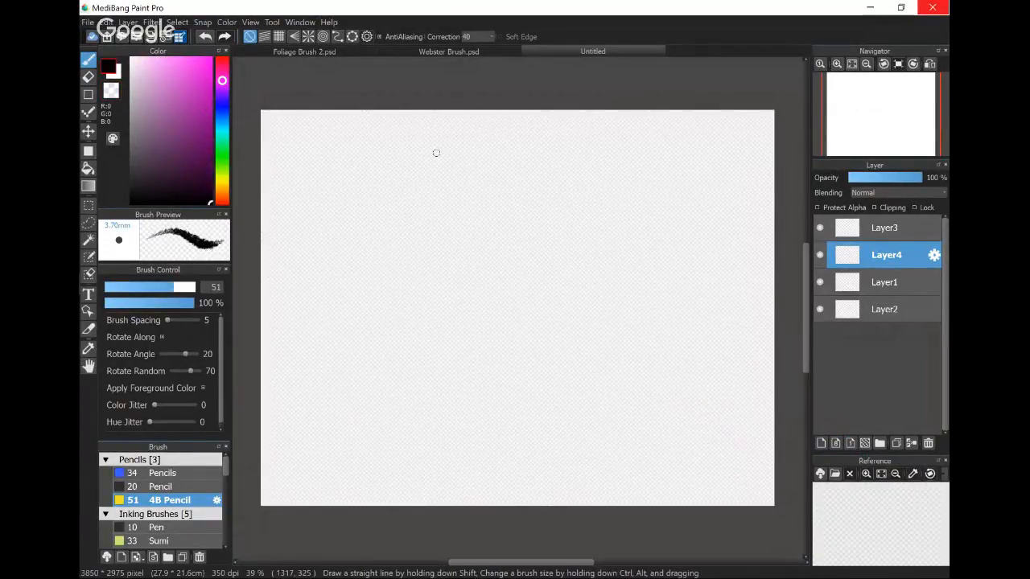
left_click(835, 442)
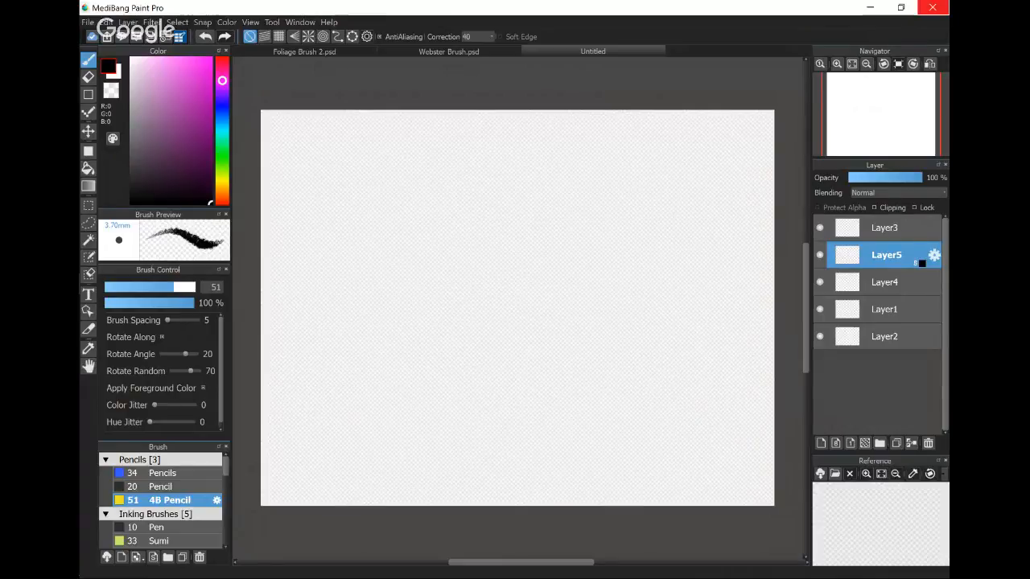
- Circle the 8-bit marker and colour swatch on Layer5 in a screen sketch, and close the sketch
key("super+w")
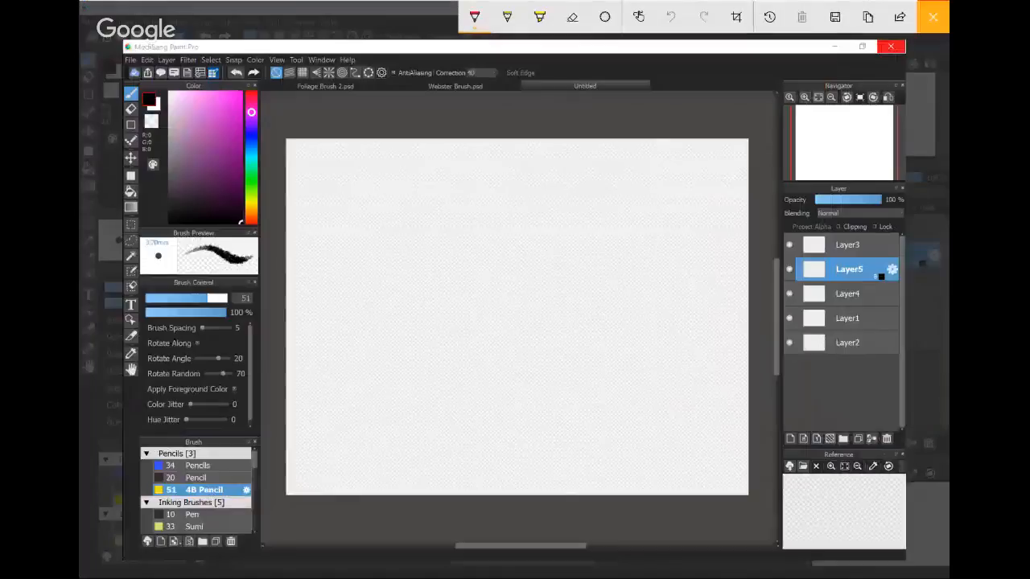
mouse_move(875, 259)
left_mouse_down()
mouse_move(850, 283)
mouse_move(892, 264)
left_mouse_up()
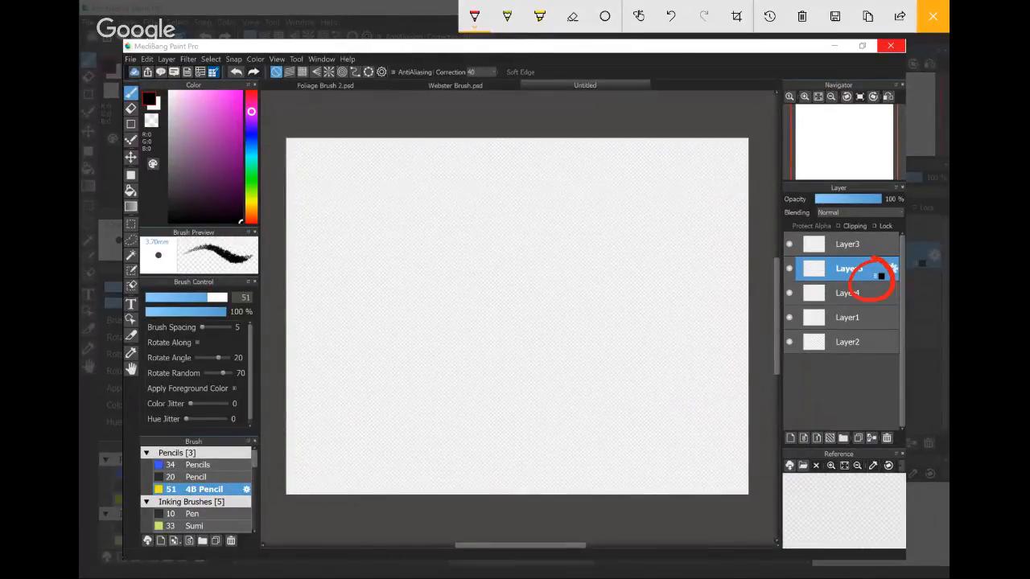
left_click(932, 16)
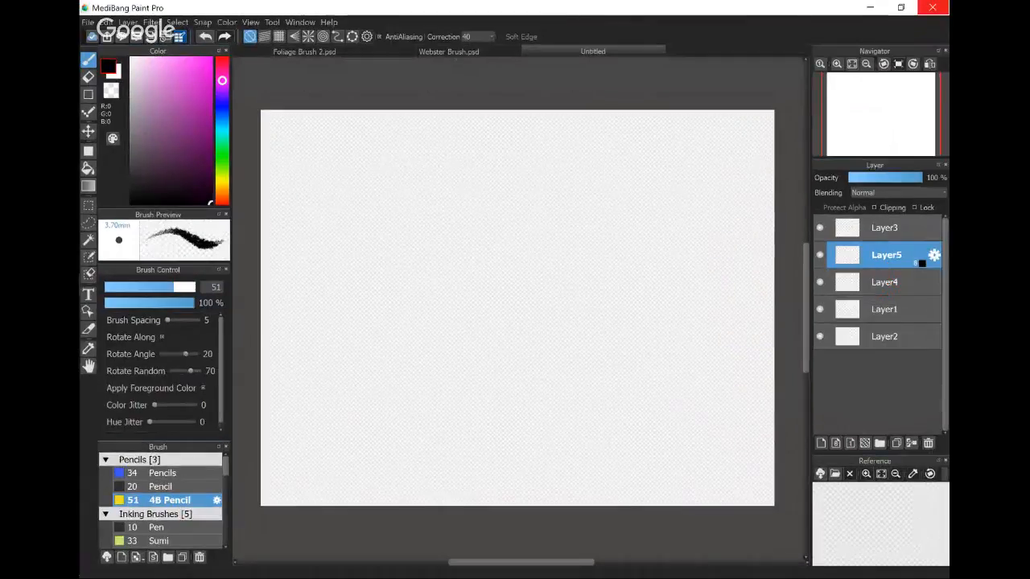
- Set Layer5's layer colour to a bright blue, and rename the layer as Pencils
double_click(918, 260)
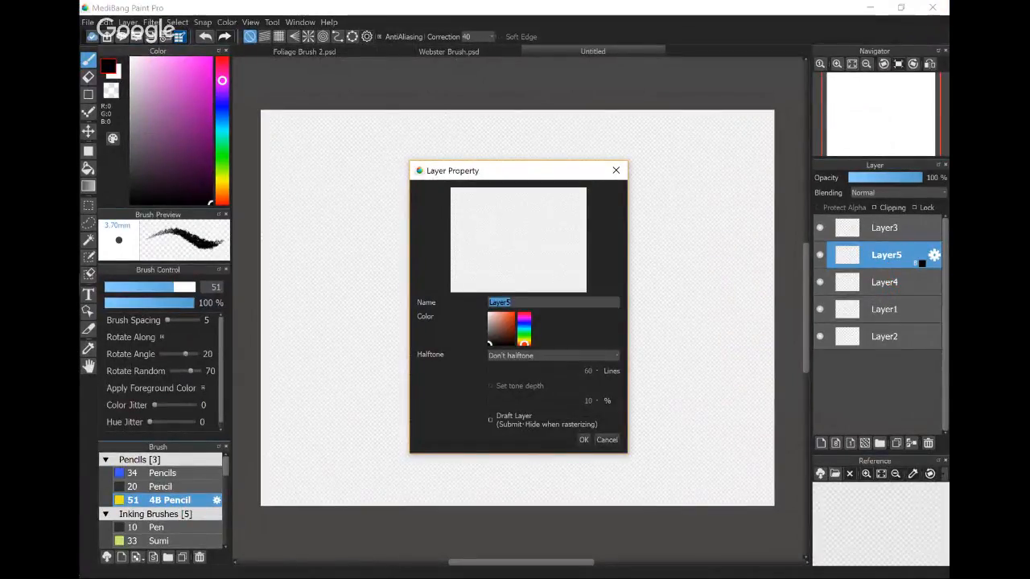
left_click(506, 326)
left_click(524, 325)
left_click_drag(524, 325, 524, 327)
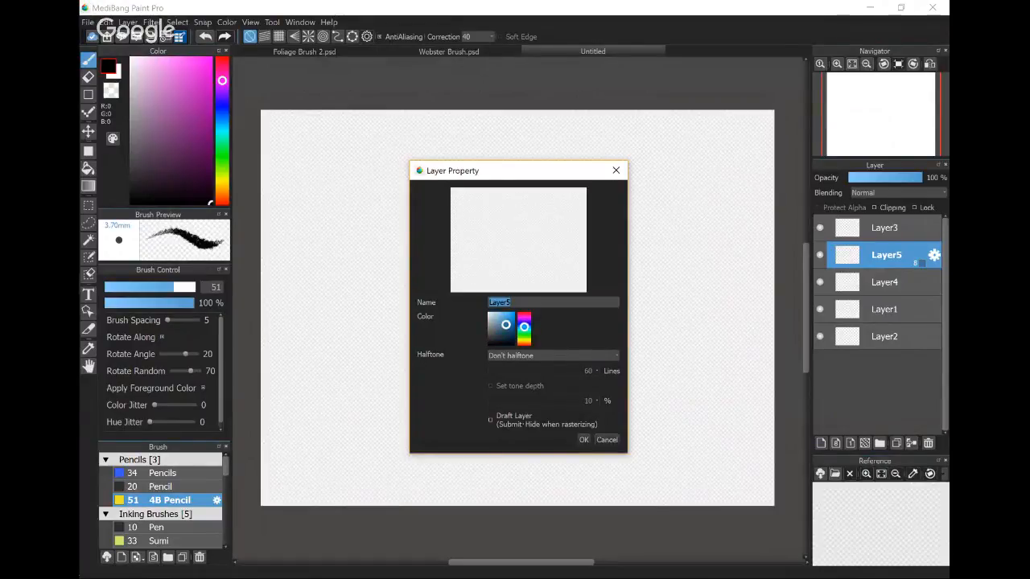
left_click(506, 318)
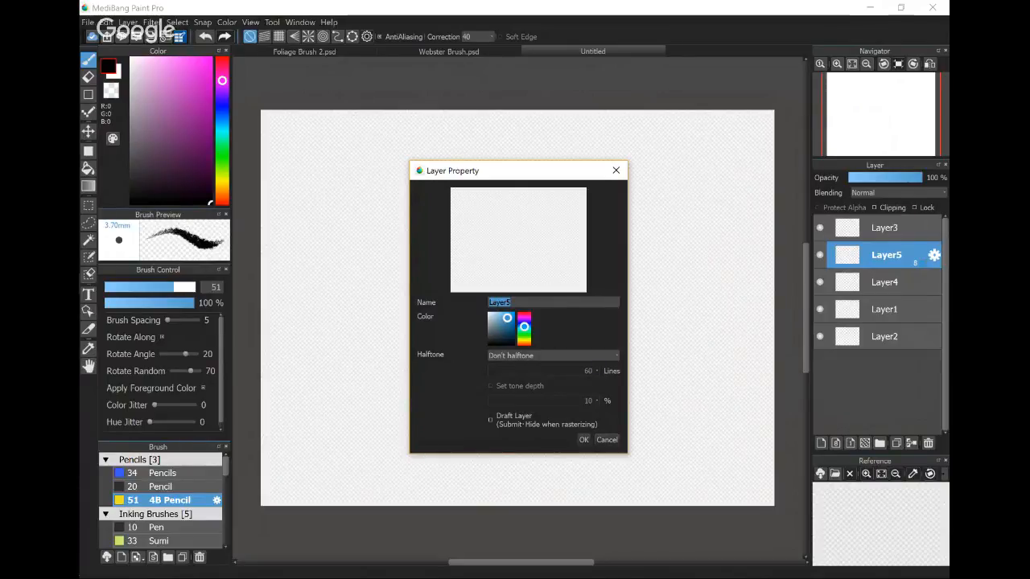
type("Pencils")
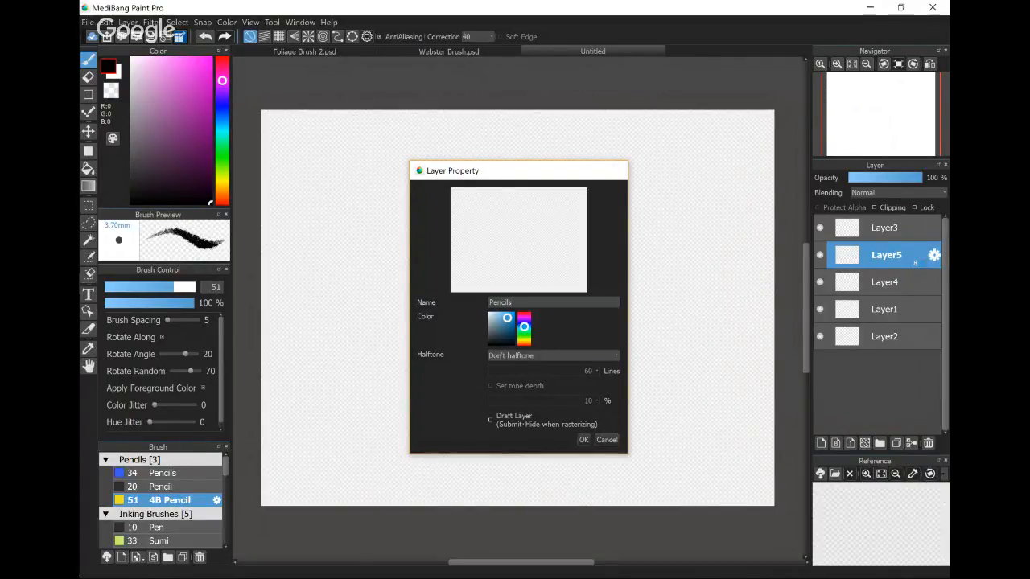
key("Return")
- Scribble a freehand test stroke across the Pencils layer, and review that layer's properties without changing them
mouse_move(374, 187)
left_mouse_down()
mouse_move(331, 265)
mouse_move(396, 207)
mouse_move(476, 307)
mouse_move(492, 367)
mouse_move(619, 352)
mouse_move(600, 289)
mouse_move(550, 362)
mouse_move(547, 412)
mouse_move(591, 423)
mouse_move(615, 332)
left_mouse_up()
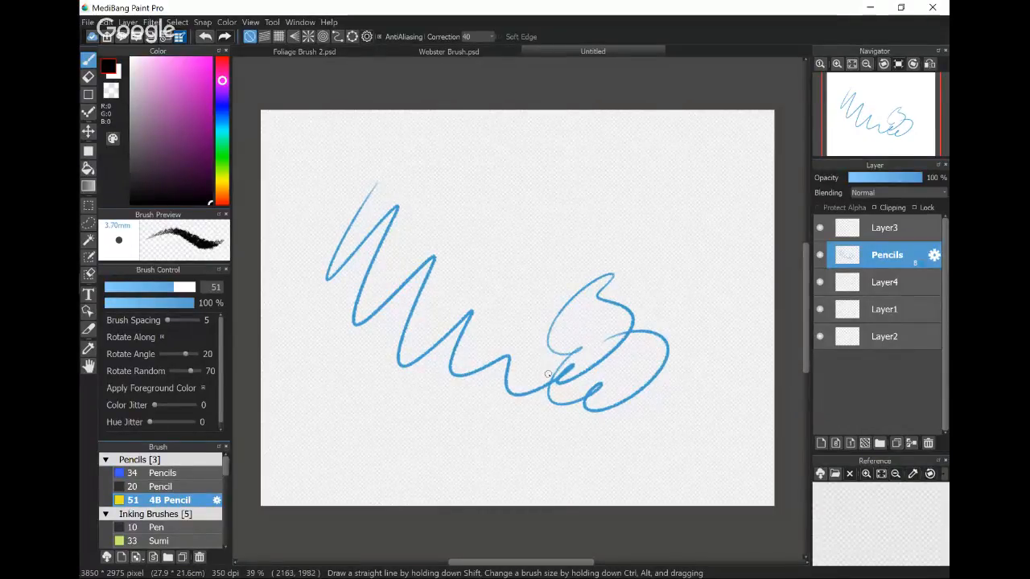
double_click(922, 263)
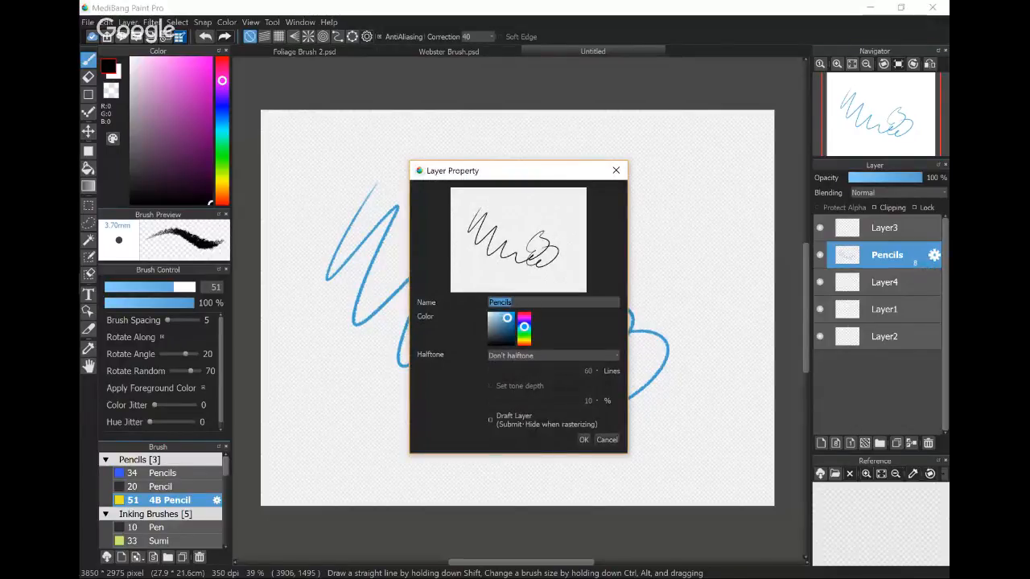
left_click(607, 440)
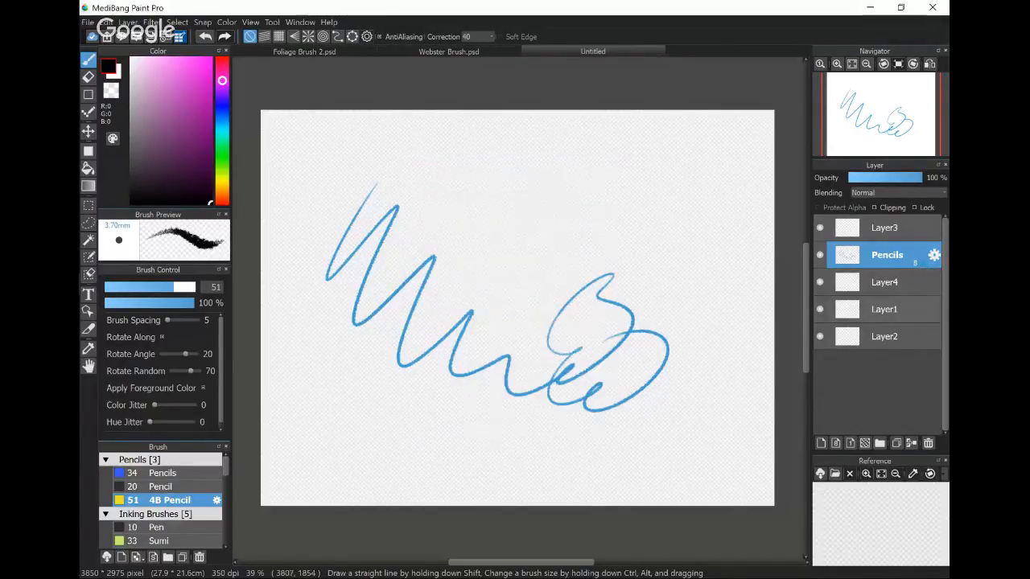
left_click(934, 255)
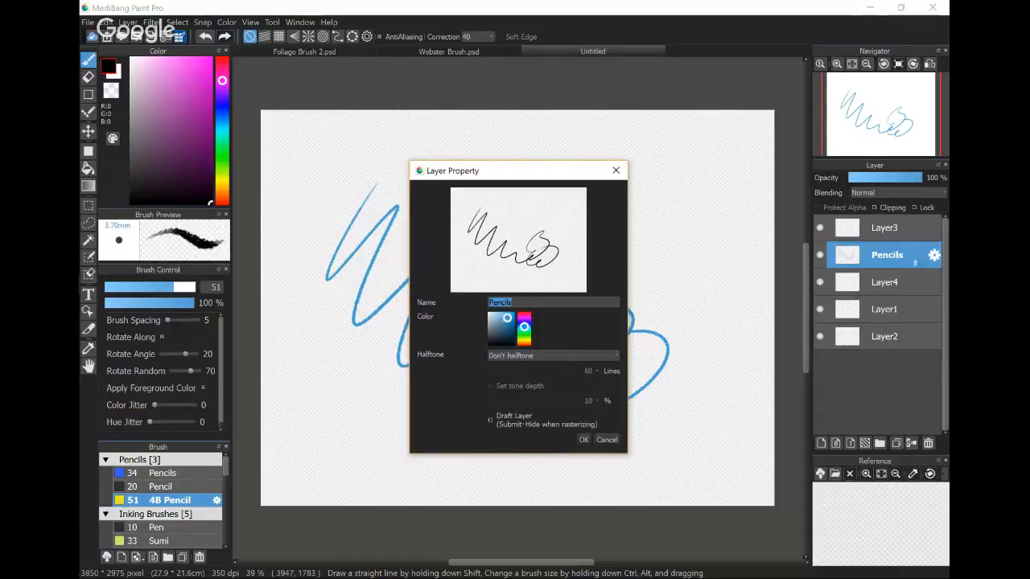
left_click(616, 169)
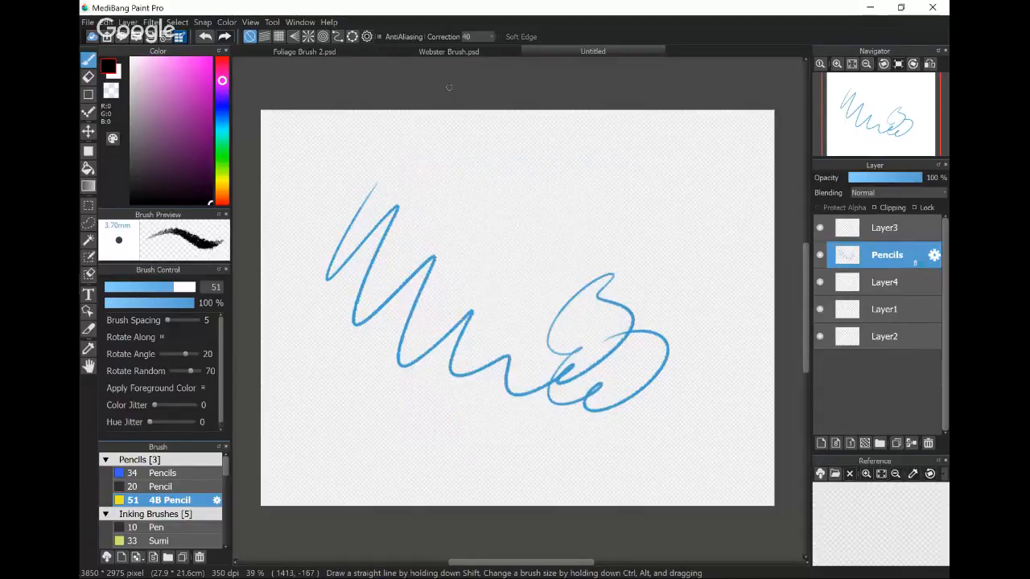
- Undo the scribble on the Pencils layer
key("ctrl+z")
left_click_drag(444, 386, 441, 384)
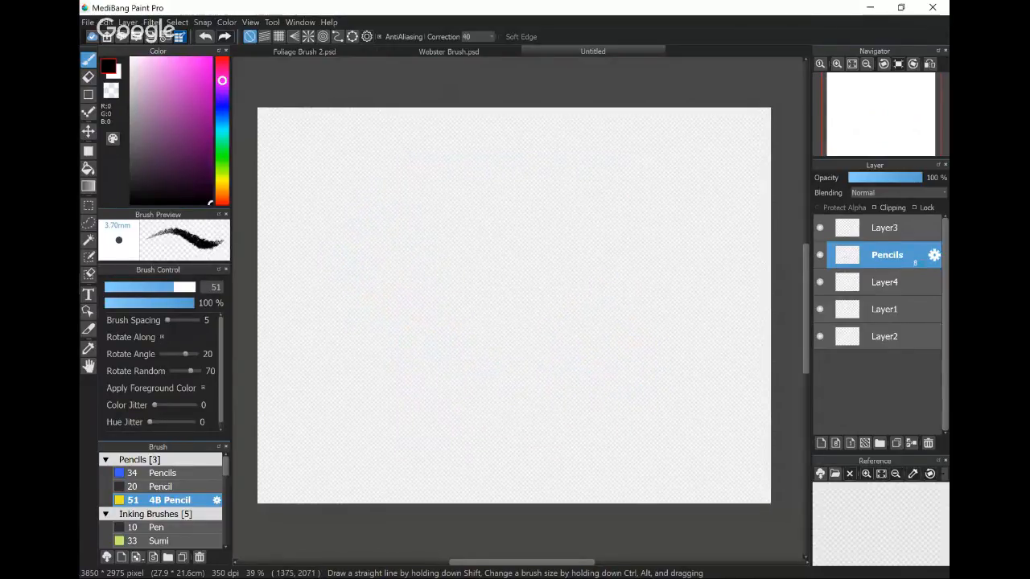
- Sketch a round cat head on the Pencils layer with pointed ears, a cap and the first lines of both eyes
mouse_move(384, 170)
left_mouse_down()
mouse_move(410, 293)
mouse_move(368, 173)
mouse_move(460, 243)
mouse_move(474, 174)
mouse_move(412, 294)
left_mouse_up()
mouse_move(424, 164)
left_mouse_down()
mouse_move(432, 294)
mouse_move(470, 274)
left_mouse_up()
mouse_move(391, 177)
left_mouse_down()
mouse_move(373, 225)
mouse_move(386, 278)
mouse_move(364, 241)
mouse_move(441, 283)
mouse_move(475, 238)
mouse_move(393, 177)
mouse_move(393, 152)
mouse_move(384, 190)
left_mouse_up()
mouse_move(454, 188)
left_mouse_down()
mouse_move(476, 177)
mouse_move(494, 197)
mouse_move(488, 174)
left_mouse_up()
left_click_drag(396, 177, 436, 183)
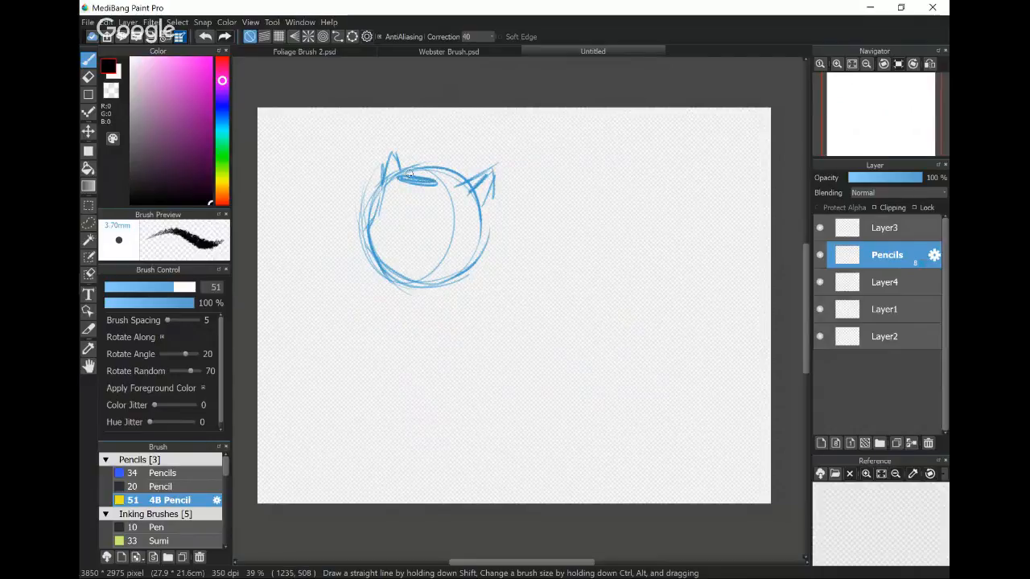
mouse_move(392, 148)
left_mouse_down()
mouse_move(481, 172)
mouse_move(489, 234)
mouse_move(485, 222)
left_mouse_up()
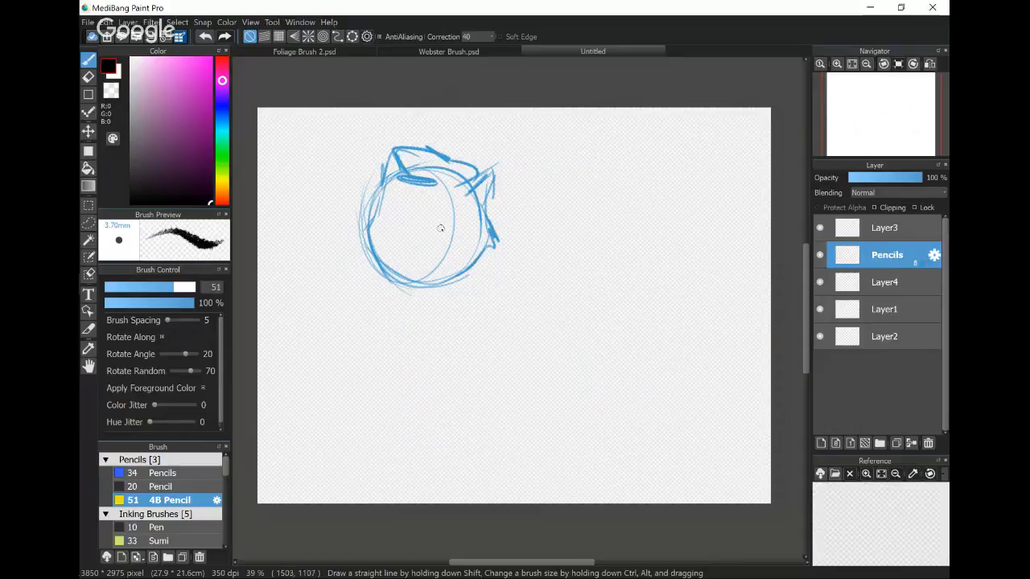
mouse_move(381, 199)
left_mouse_down()
mouse_move(388, 222)
mouse_move(453, 217)
left_mouse_up()
- Set the brush correction to 0, and sketch the eye details, nose and mouth on the cat's face
left_click(482, 36)
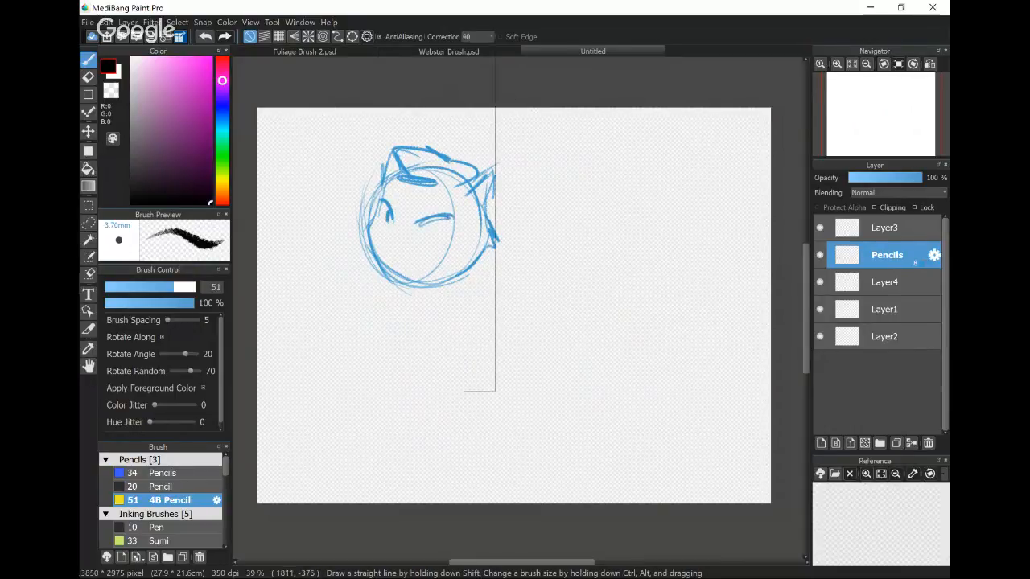
left_click(479, 51)
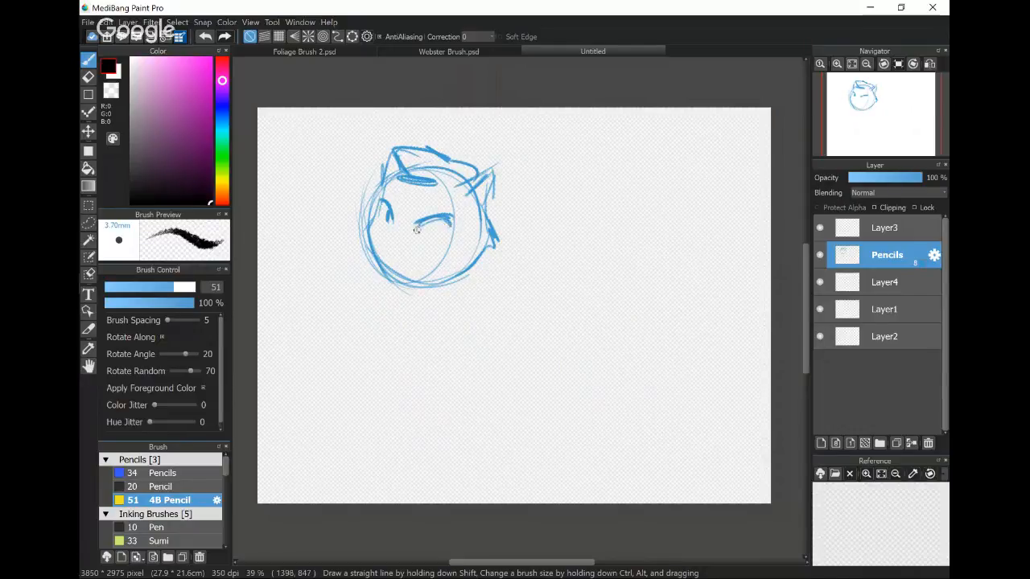
left_click_drag(434, 221, 444, 235)
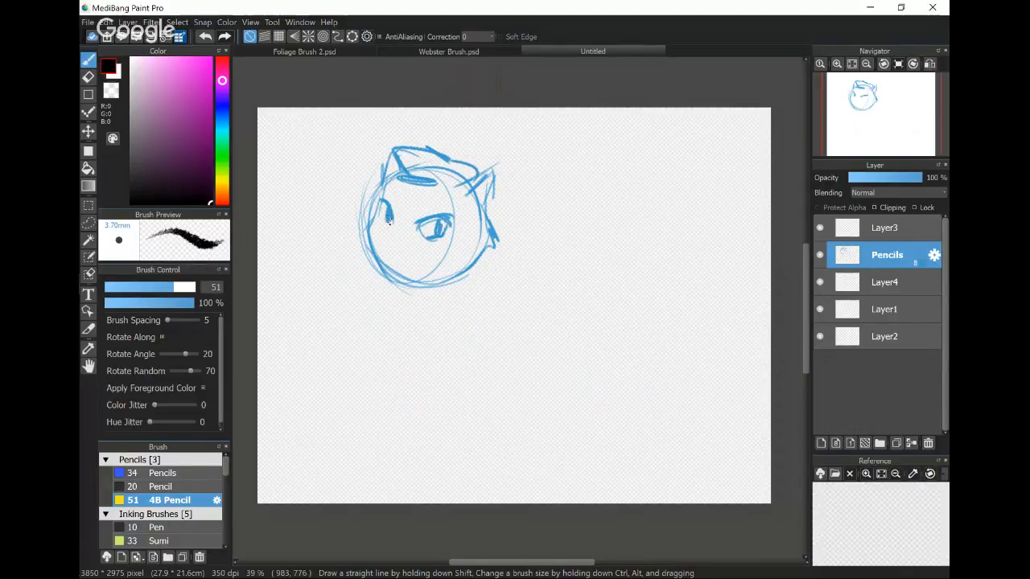
mouse_move(374, 230)
left_mouse_down()
mouse_move(391, 252)
mouse_move(372, 237)
mouse_move(408, 262)
mouse_move(382, 250)
mouse_move(383, 262)
mouse_move(437, 285)
left_mouse_up()
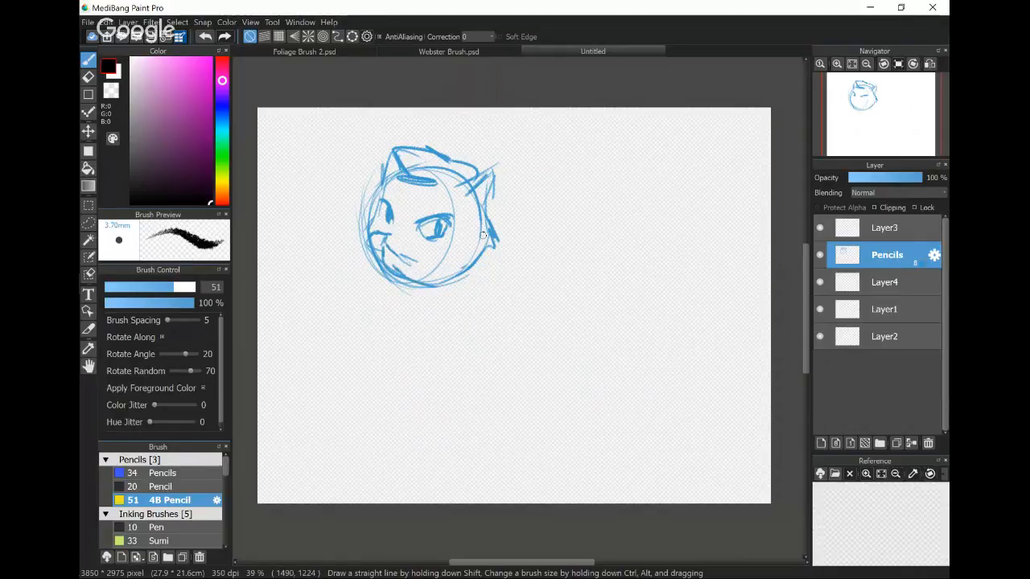
left_click_drag(417, 226, 455, 227)
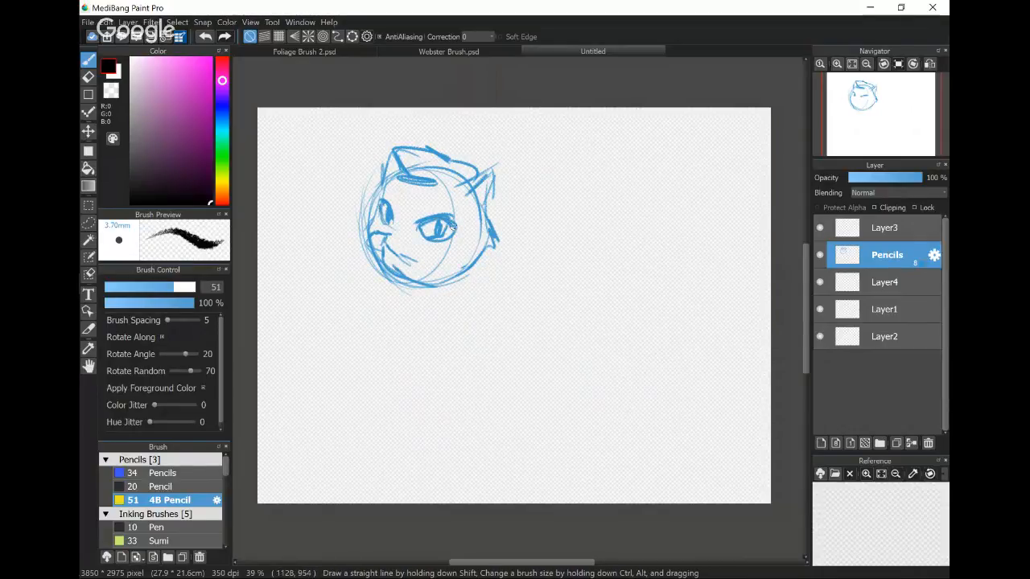
- Strengthen the cat's cheek and jaw, and rough in the chest and the long sloping back below the head
left_click_drag(469, 272, 486, 196)
left_click_drag(484, 254, 431, 294)
left_click_drag(478, 193, 534, 294)
left_click_drag(487, 216, 555, 325)
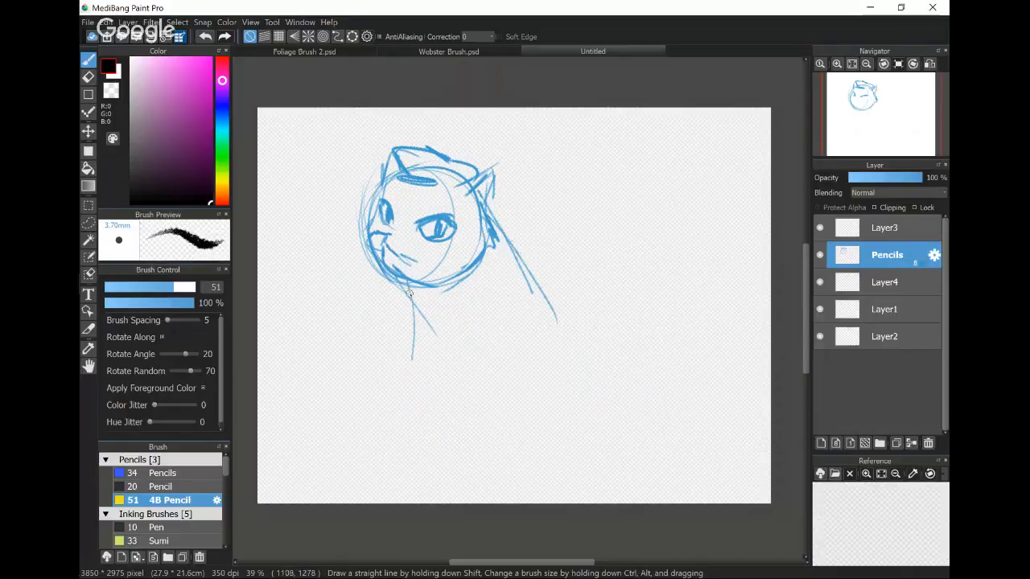
left_click_drag(410, 292, 418, 383)
left_click_drag(426, 371, 492, 428)
left_click_drag(456, 387, 513, 434)
left_click_drag(492, 234, 579, 422)
- Sketch the cat's two forearms reaching forward and down, each ending in a rounded paw
left_click_drag(494, 307, 472, 376)
left_click_drag(491, 338, 454, 387)
mouse_move(464, 378)
left_mouse_down()
mouse_move(416, 393)
mouse_move(387, 438)
left_mouse_up()
mouse_move(393, 417)
left_mouse_down()
mouse_move(396, 443)
mouse_move(494, 412)
left_mouse_up()
left_click_drag(526, 352, 481, 418)
left_click_drag(411, 294, 326, 399)
left_click_drag(328, 395, 320, 415)
mouse_move(339, 392)
left_mouse_down()
mouse_move(336, 407)
mouse_move(383, 390)
left_mouse_up()
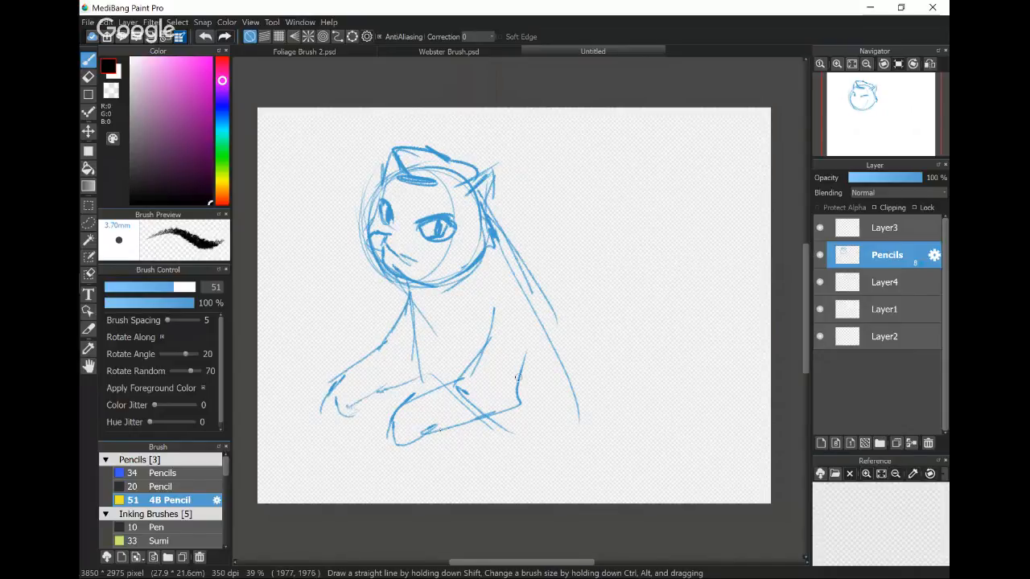
- Sketch the cat's clothing over the body, with crossed collar lines, a wide sleeve, a waist line and the cape edge
mouse_move(486, 244)
left_mouse_down()
mouse_move(400, 318)
mouse_move(423, 333)
mouse_move(492, 234)
mouse_move(462, 316)
mouse_move(466, 299)
mouse_move(425, 325)
mouse_move(456, 294)
mouse_move(419, 283)
mouse_move(427, 330)
mouse_move(436, 278)
mouse_move(452, 294)
mouse_move(504, 258)
mouse_move(506, 308)
left_mouse_up()
mouse_move(506, 304)
left_mouse_down()
mouse_move(469, 315)
mouse_move(472, 358)
mouse_move(433, 376)
left_mouse_up()
left_click_drag(409, 326, 423, 381)
mouse_move(502, 238)
left_mouse_down()
mouse_move(510, 320)
mouse_move(425, 405)
mouse_move(448, 459)
left_mouse_up()
left_click_drag(455, 378, 506, 369)
mouse_move(456, 443)
left_mouse_down()
mouse_move(539, 382)
mouse_move(512, 259)
left_mouse_up()
left_click_drag(495, 223, 605, 384)
left_click_drag(431, 374, 481, 422)
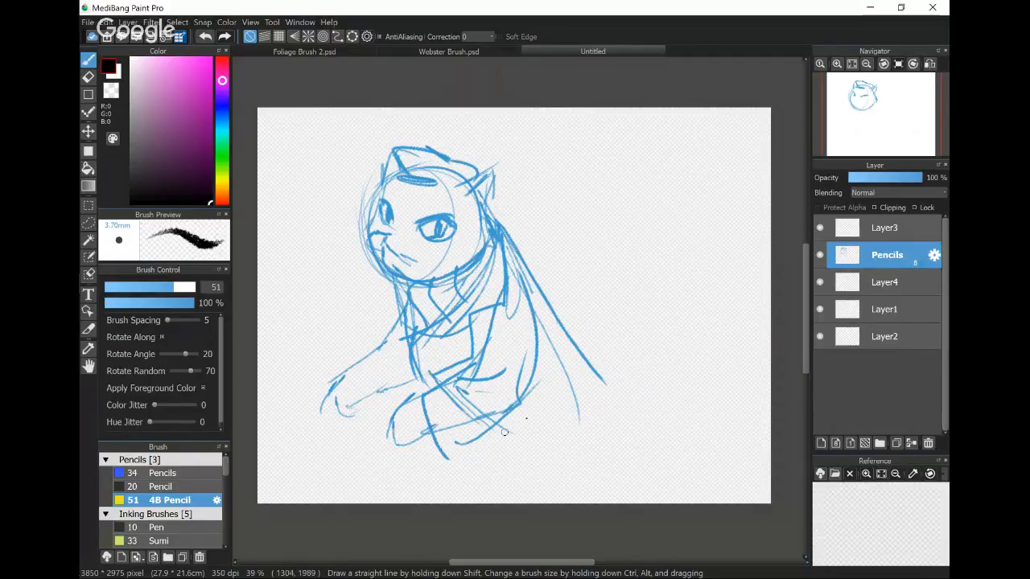
- Add the outer cape edge, far cuff and paw toes, and reinforce the near ear and cap band
left_click_drag(527, 258, 601, 441)
left_click_drag(479, 421, 511, 475)
left_click_drag(346, 364, 381, 412)
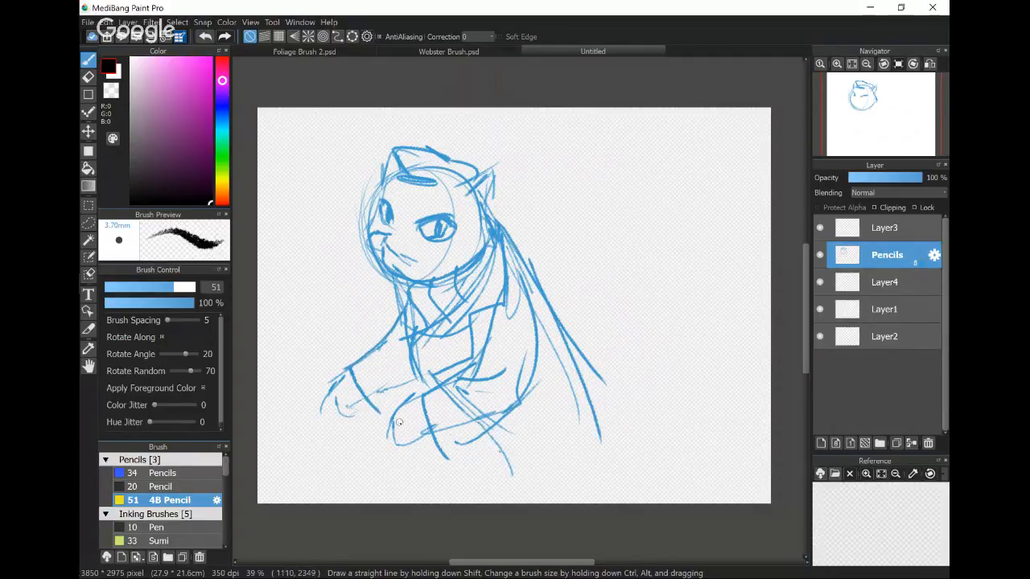
left_click_drag(336, 387, 346, 399)
left_click_drag(457, 185, 494, 168)
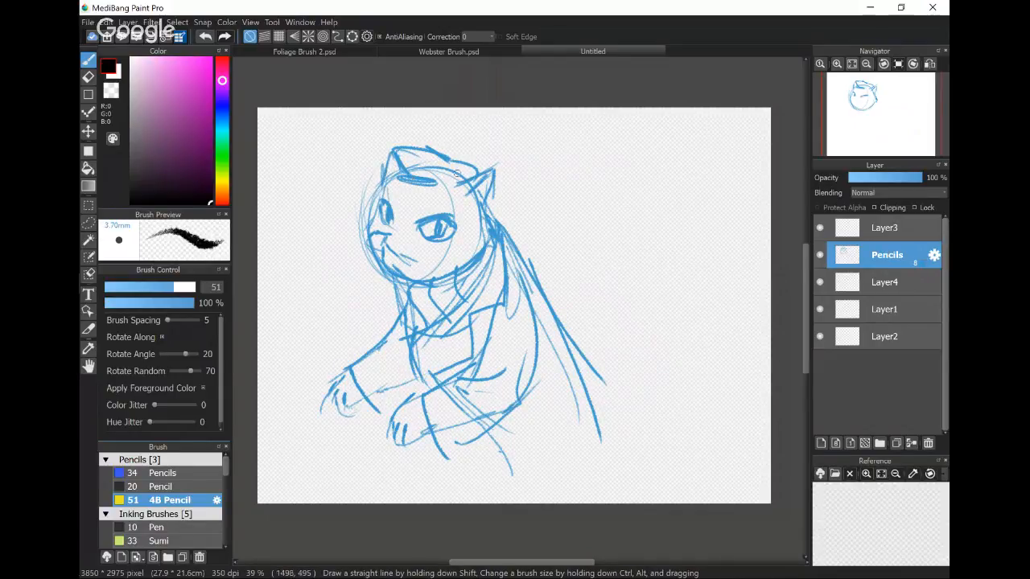
left_click_drag(433, 177, 463, 179)
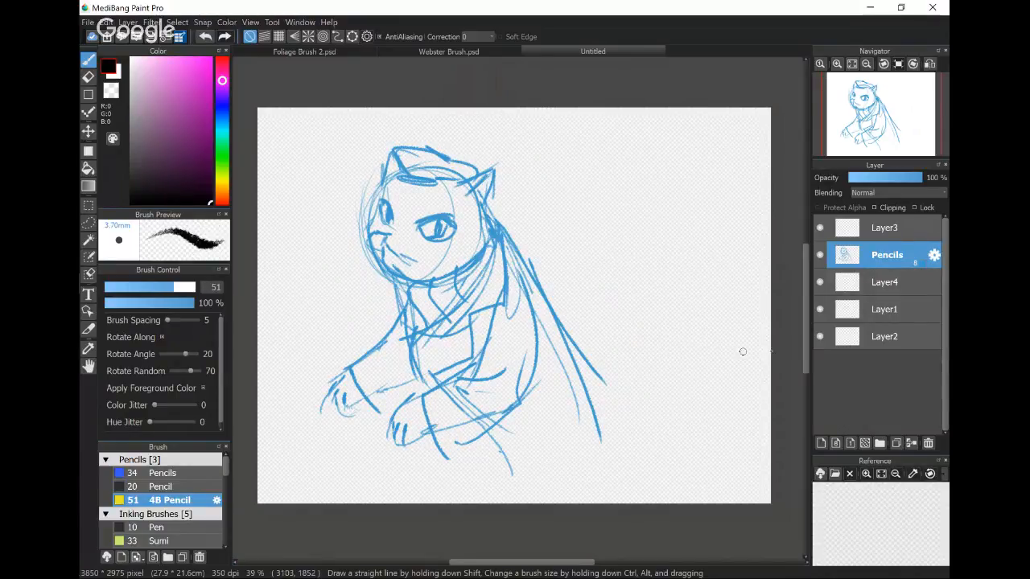
- Add a new 8bpp layer above the Pencils layer, and name it Pencil finishes
key("ctrl+shift+n")
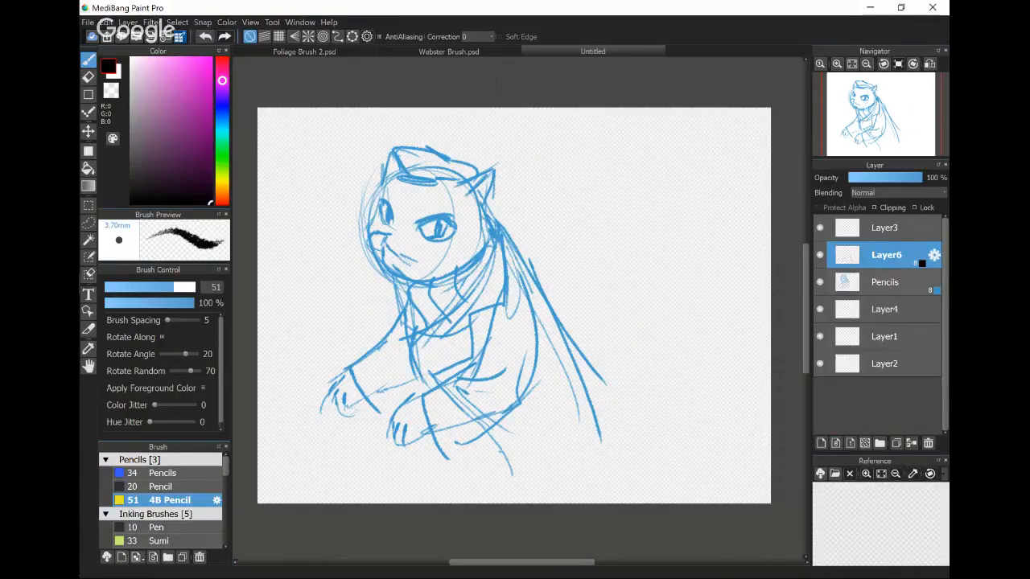
left_click(934, 255)
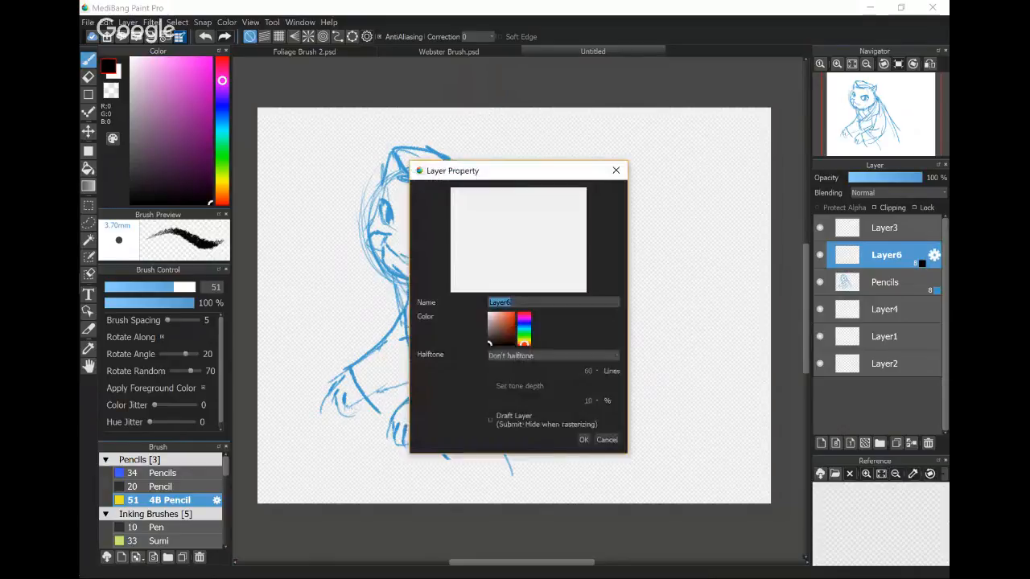
type("Pen")
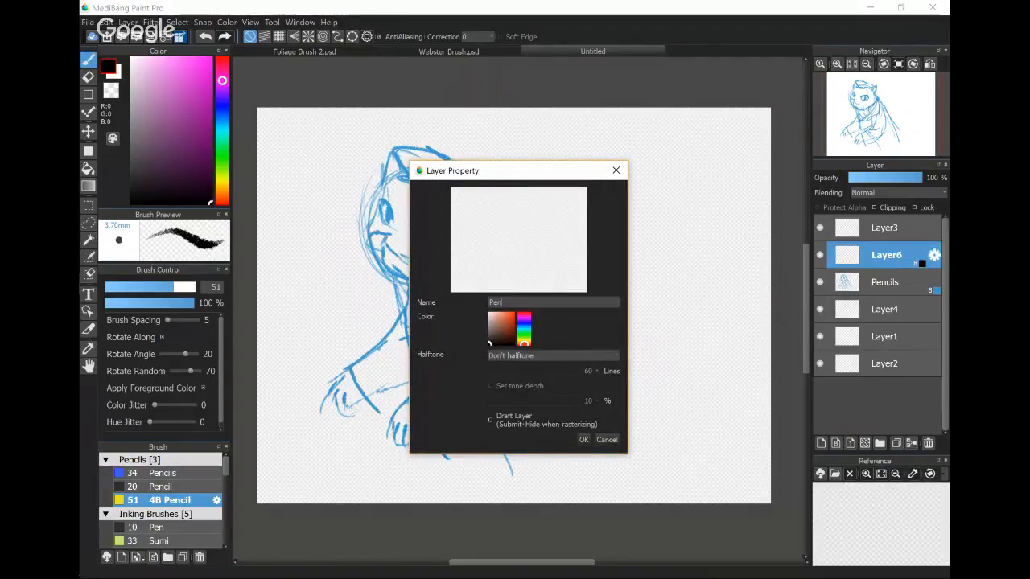
type("cil finishes")
key("Return")
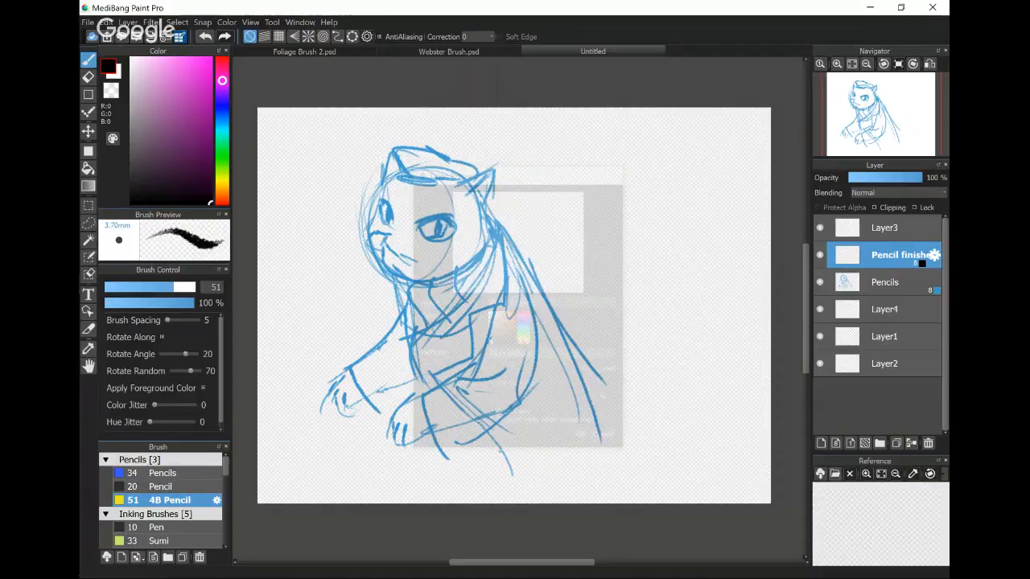
- Set the Pencil finishes layer's colour to a blue darker than the Pencils layer's
left_click(934, 255)
left_click(525, 325)
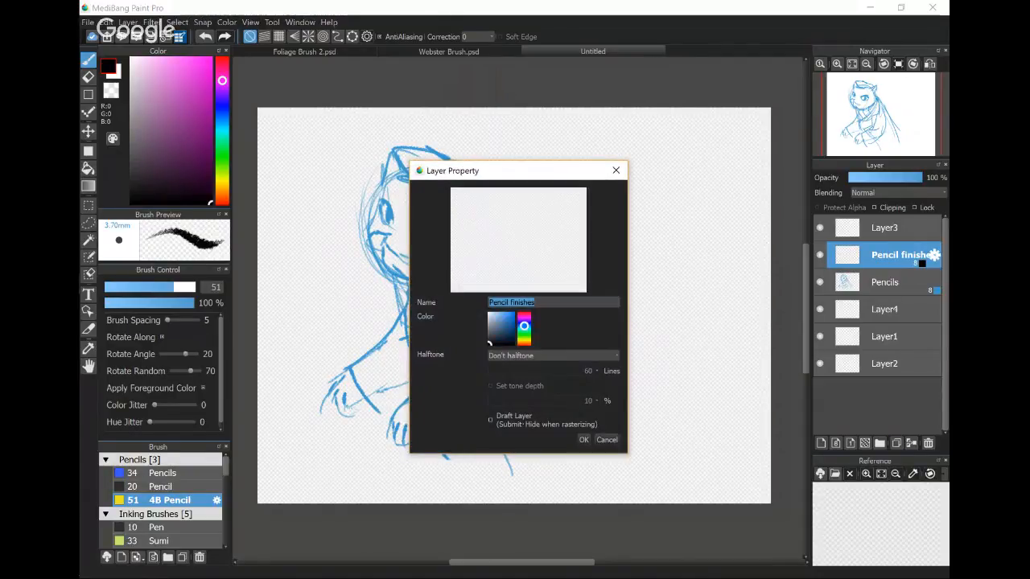
key("Return")
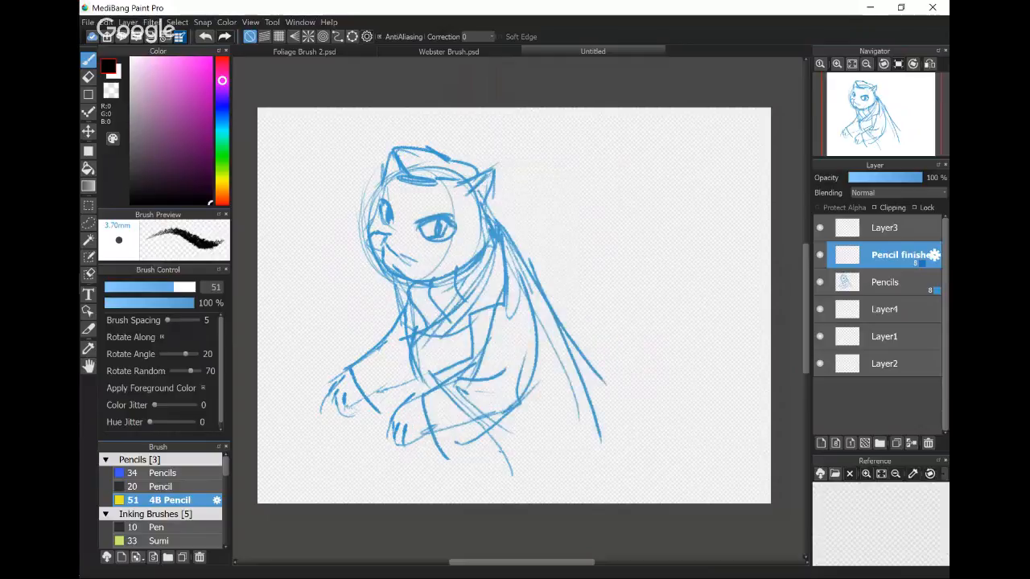
- Trace the cat's near eye and fill its pupil on the Pencil finishes layer
scroll(470, 219, "up", 4)
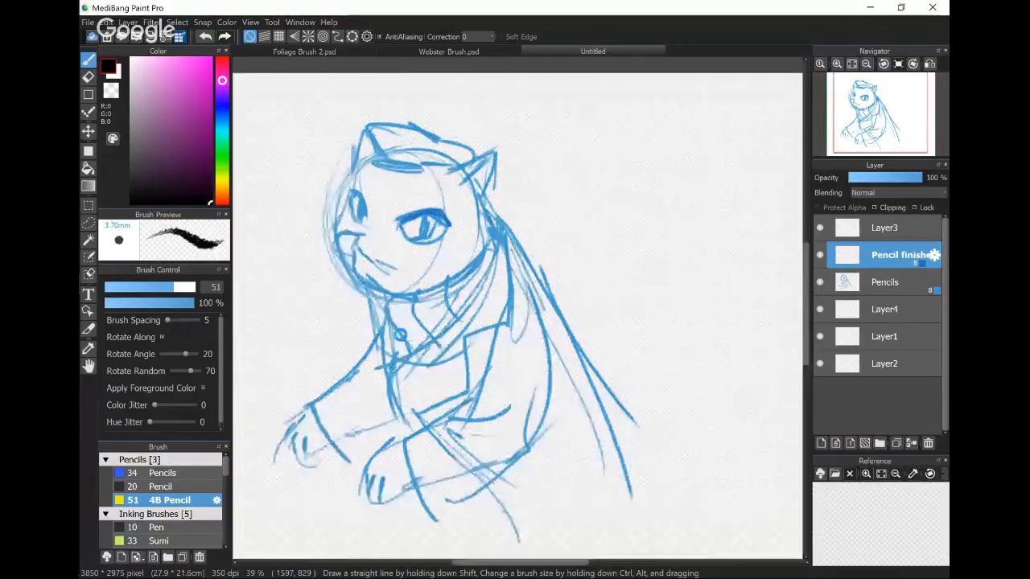
left_click_drag(370, 271, 526, 247)
mouse_move(489, 277)
left_mouse_down()
mouse_move(521, 251)
mouse_move(481, 273)
mouse_move(473, 241)
mouse_move(490, 269)
left_mouse_up()
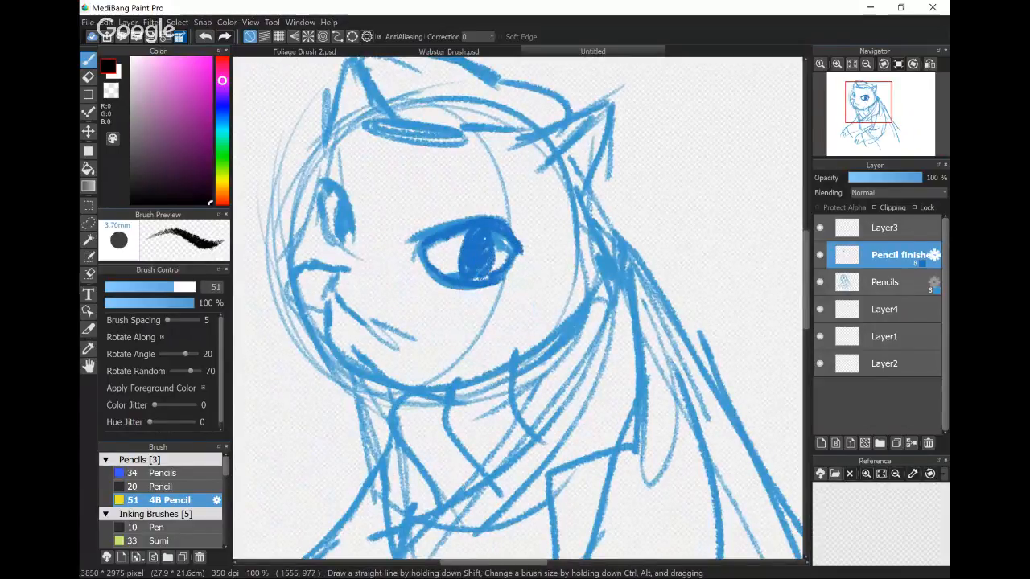
left_click(934, 282)
left_click(524, 314)
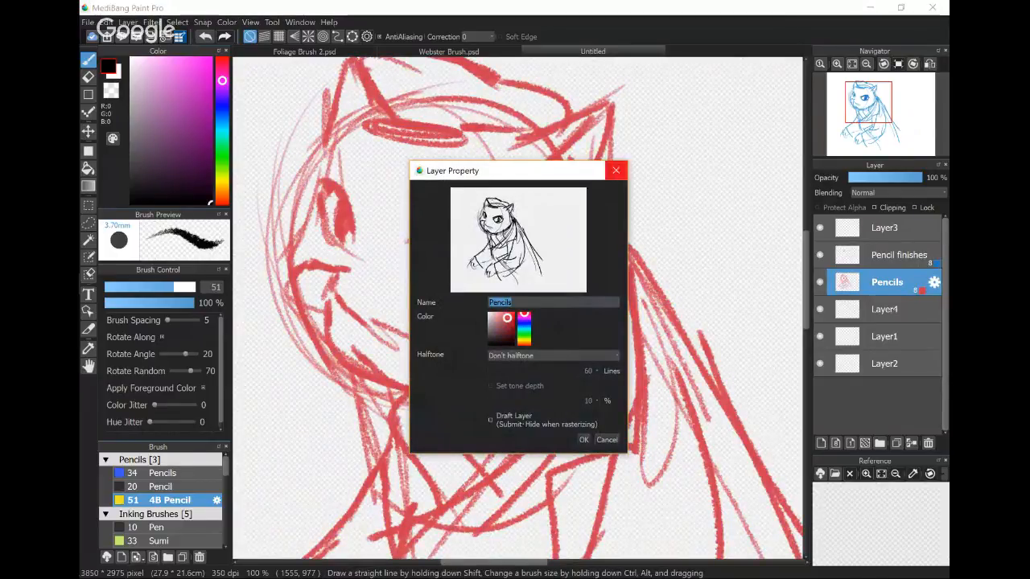
left_click(616, 169)
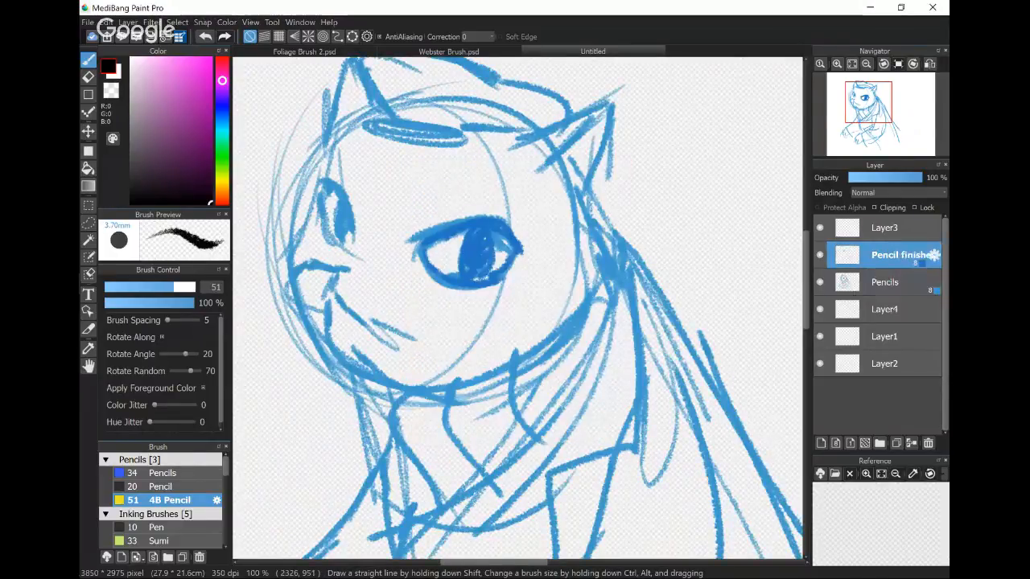
- Set the Pencils layer's colour to red, and lower its opacity to 69%
left_click(934, 283)
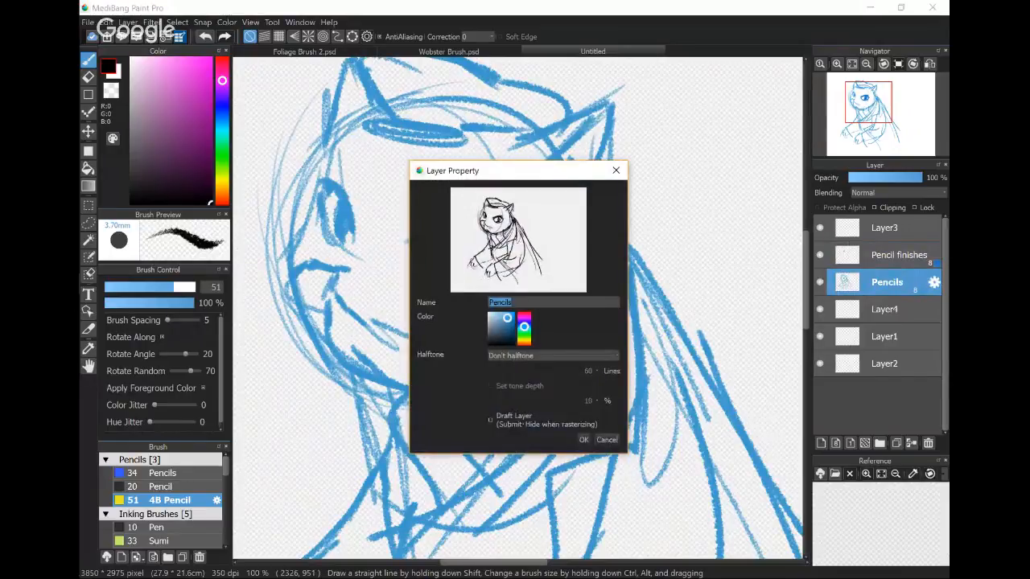
left_click(523, 313)
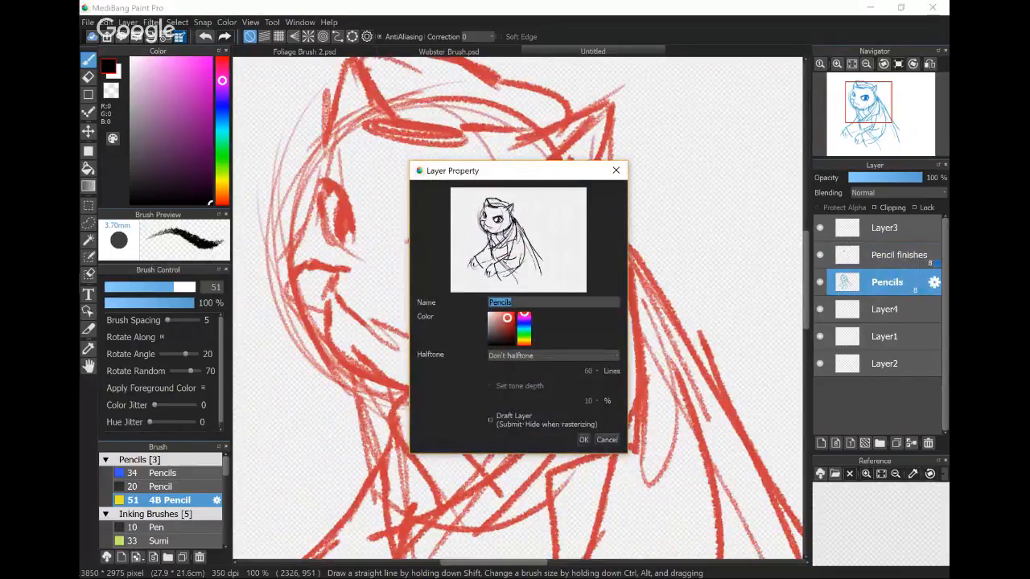
key("Return")
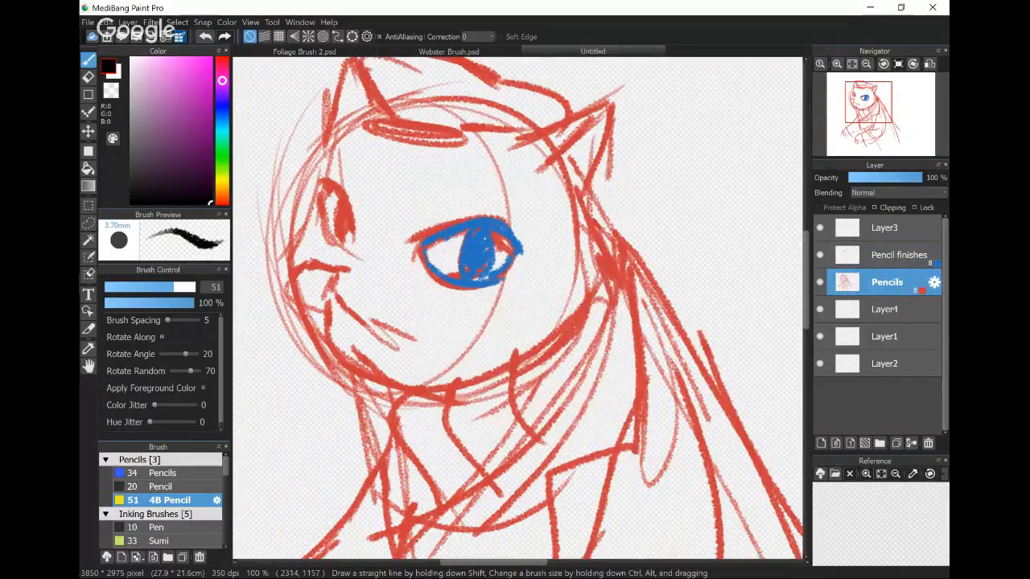
left_click(889, 178)
left_click(902, 177)
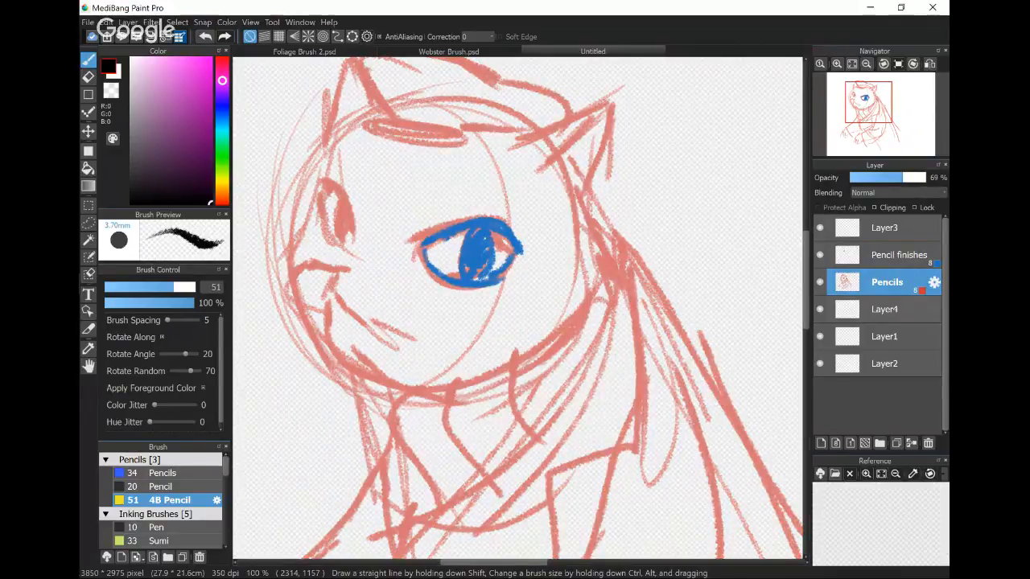
- Trace the cat's far eye, nose, mouth and muzzle on the Pencil finishes layer
left_click(881, 257)
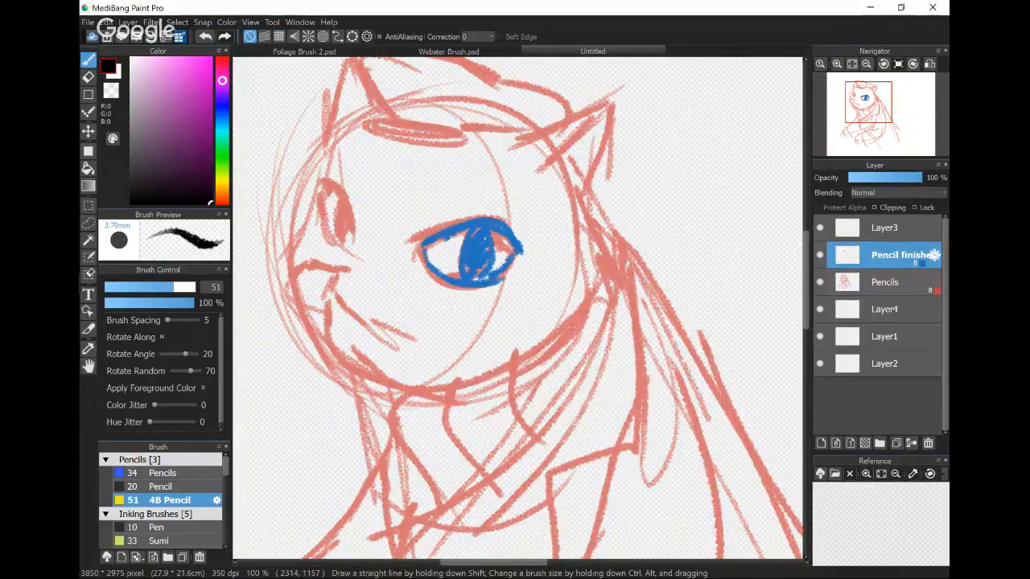
mouse_move(348, 200)
left_mouse_down()
mouse_move(356, 247)
mouse_move(334, 178)
mouse_move(330, 241)
mouse_move(343, 235)
mouse_move(338, 205)
mouse_move(351, 270)
mouse_move(329, 270)
mouse_move(373, 333)
mouse_move(406, 322)
left_mouse_up()
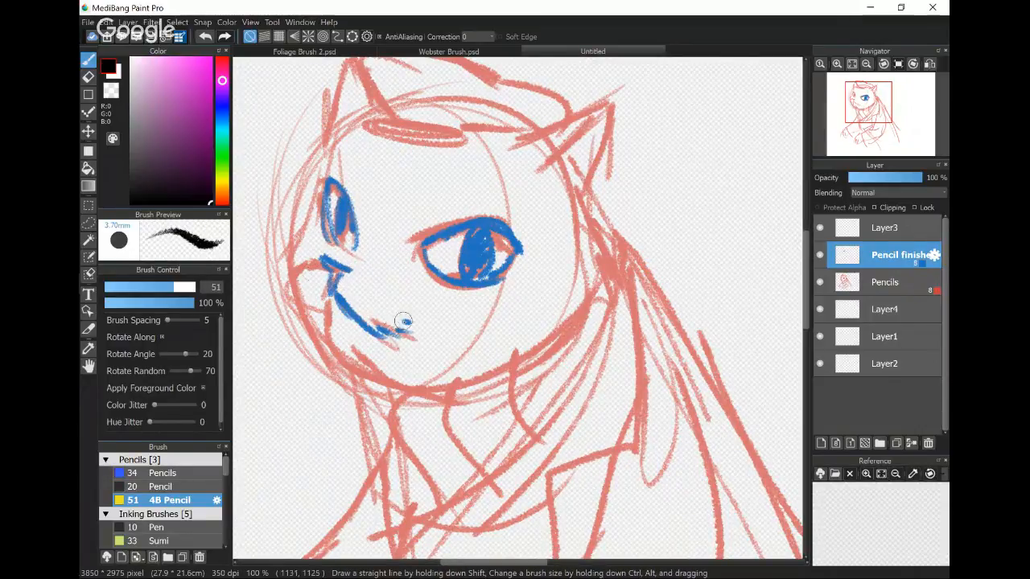
mouse_move(310, 270)
left_mouse_down()
mouse_move(294, 278)
mouse_move(342, 359)
left_mouse_up()
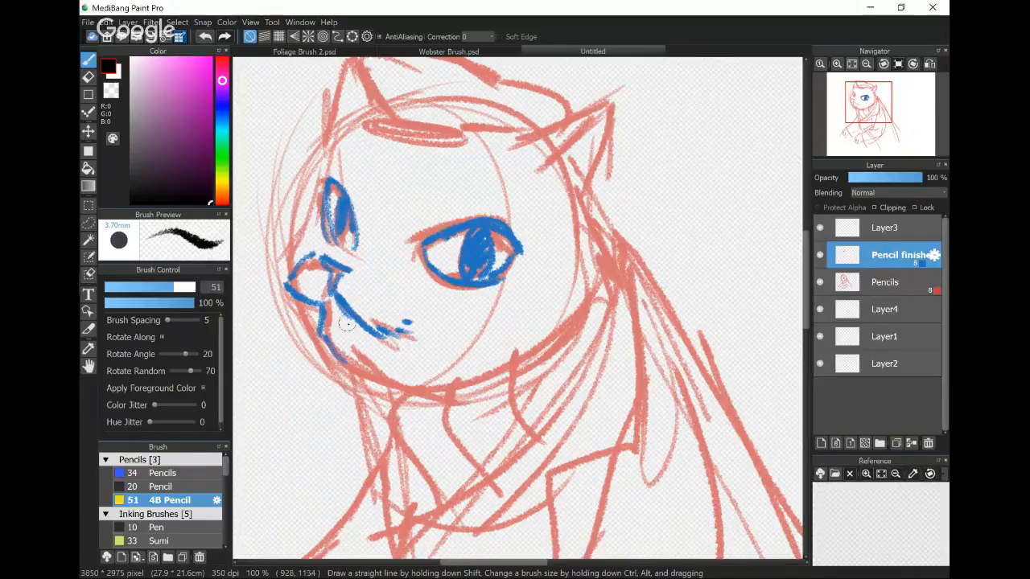
- Trace the outline of the cat's face from the far cheek around the chin to the near cheek
mouse_move(325, 138)
left_mouse_down()
mouse_move(277, 274)
mouse_move(338, 378)
left_mouse_up()
left_click_drag(574, 179, 595, 278)
left_click_drag(583, 233, 585, 326)
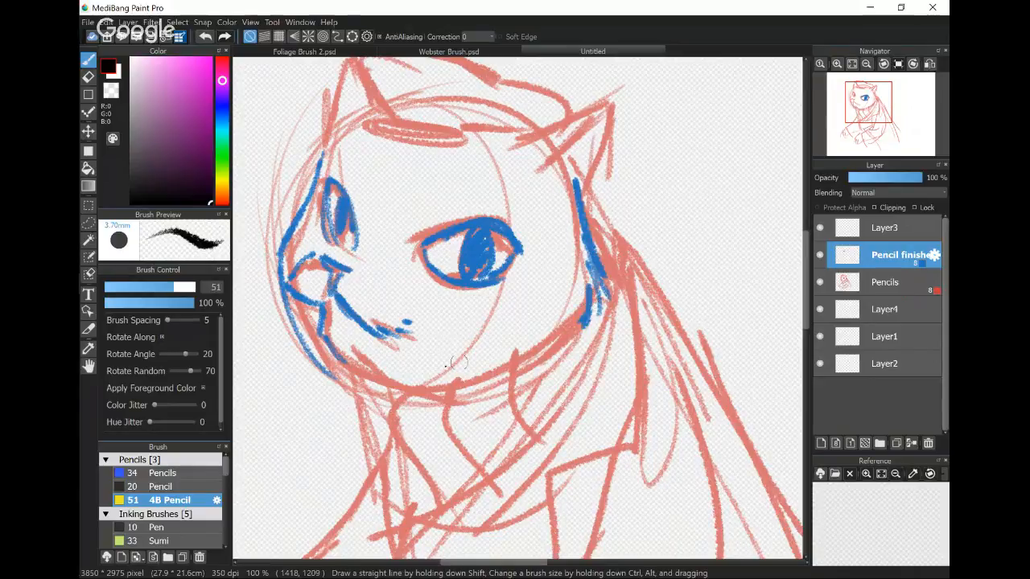
mouse_move(322, 366)
left_mouse_down()
mouse_move(398, 392)
mouse_move(498, 385)
mouse_move(578, 306)
left_mouse_up()
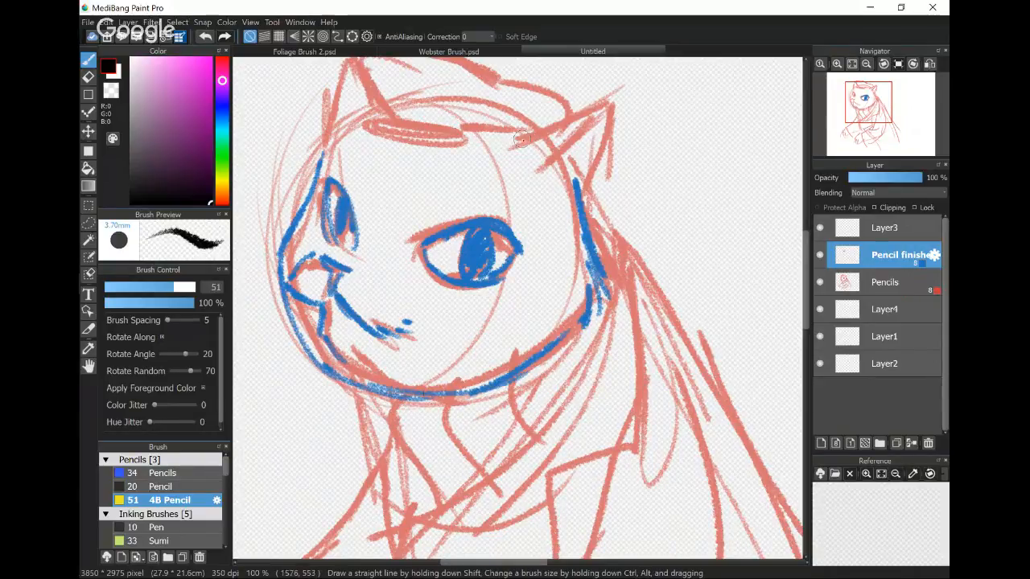
- Trace both of the cat's ears and the cap, filling dark patches on the cap band
mouse_move(497, 138)
left_mouse_down()
mouse_move(608, 100)
mouse_move(573, 185)
left_mouse_up()
mouse_move(602, 109)
left_mouse_down()
mouse_move(532, 158)
mouse_move(543, 166)
left_mouse_up()
mouse_move(383, 110)
left_mouse_down()
mouse_move(485, 139)
mouse_move(379, 129)
mouse_move(391, 120)
mouse_move(435, 135)
mouse_move(465, 120)
left_mouse_up()
left_click_drag(421, 280, 474, 344)
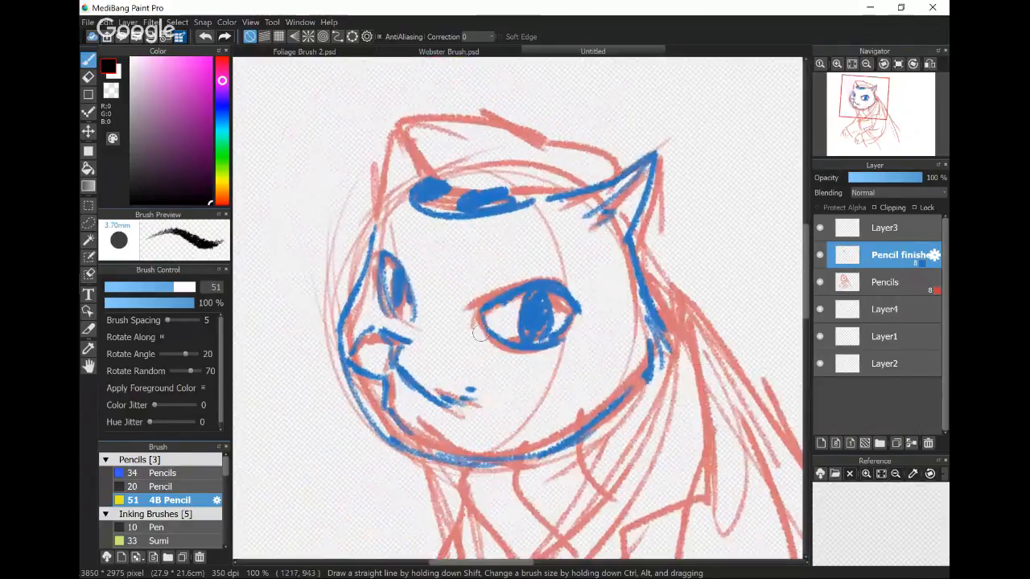
mouse_move(418, 176)
left_mouse_down()
mouse_move(469, 112)
mouse_move(568, 138)
mouse_move(618, 165)
mouse_move(601, 180)
mouse_move(378, 138)
mouse_move(386, 213)
mouse_move(371, 269)
left_mouse_up()
- Draw long curved whiskers on both sides of the cat's muzzle
left_click_drag(450, 355, 510, 374)
left_click_drag(443, 372, 559, 432)
mouse_move(351, 343)
left_mouse_down()
mouse_move(252, 365)
mouse_move(242, 393)
left_mouse_up()
scroll(427, 495, "down", 2)
left_click_drag(674, 337, 671, 279)
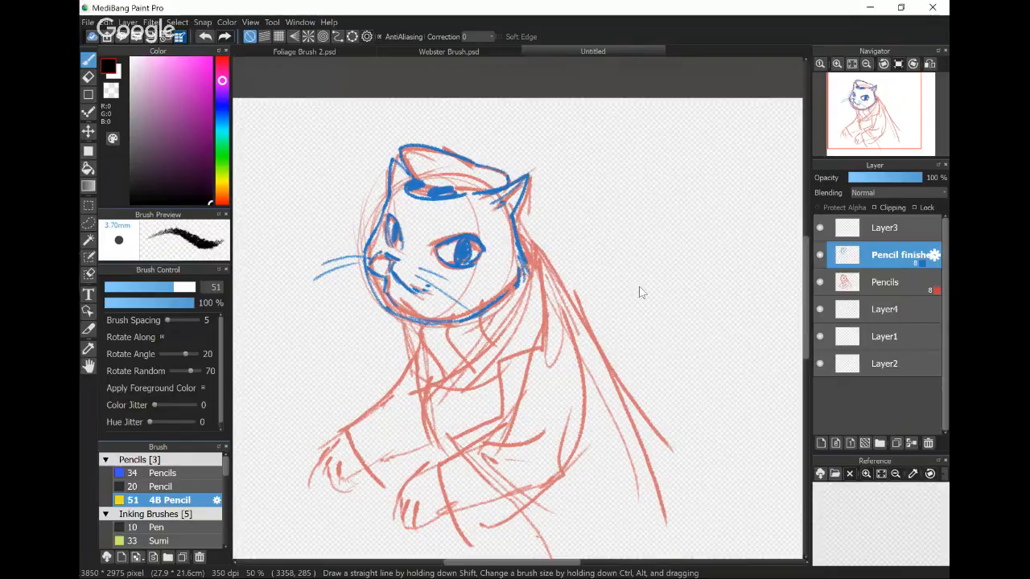
scroll(639, 292, "down", 1)
scroll(776, 285, "up", 1)
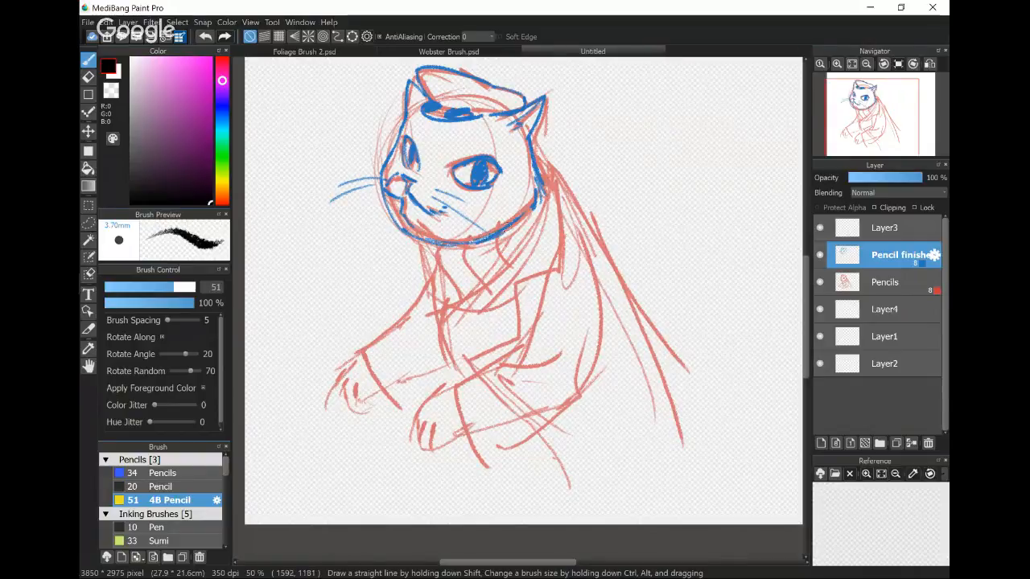
- Trace the cat's collar below the chin and the coat's lapel edge on the Pencil finishes layer
mouse_move(408, 239)
left_mouse_down()
mouse_move(425, 272)
mouse_move(431, 251)
mouse_move(444, 302)
left_mouse_up()
left_click_drag(455, 246, 482, 313)
left_click_drag(445, 278, 496, 281)
mouse_move(474, 269)
left_mouse_down()
mouse_move(508, 267)
mouse_move(494, 264)
mouse_move(514, 297)
left_mouse_up()
left_click_drag(518, 226, 521, 230)
left_click_drag(548, 179, 447, 324)
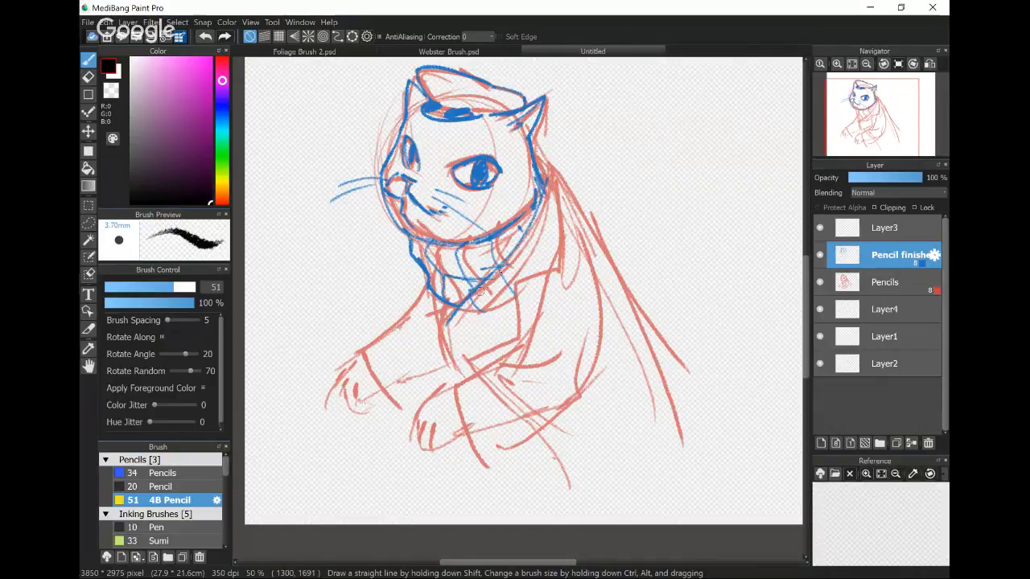
- Trace the cat's near shoulder, sleeve and cuff, and the rounded outline of the lower body
mouse_move(537, 146)
left_mouse_down()
mouse_move(554, 276)
mouse_move(511, 288)
mouse_move(456, 366)
mouse_move(441, 310)
mouse_move(447, 364)
left_mouse_up()
left_click_drag(553, 272, 449, 390)
mouse_move(578, 327)
left_mouse_down()
mouse_move(501, 376)
mouse_move(463, 431)
mouse_move(581, 386)
mouse_move(561, 251)
left_mouse_up()
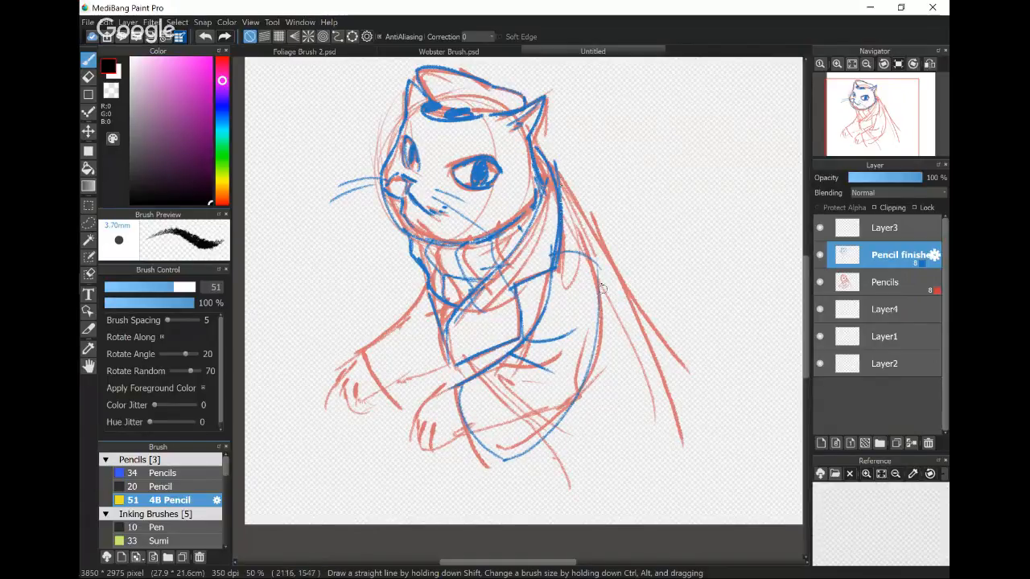
- Trace the cape's long back edge and the far sleeve with its curved cuff
left_click_drag(555, 165, 690, 395)
left_click_drag(468, 356, 448, 378)
mouse_move(425, 283)
left_mouse_down()
mouse_move(353, 354)
mouse_move(454, 378)
left_mouse_up()
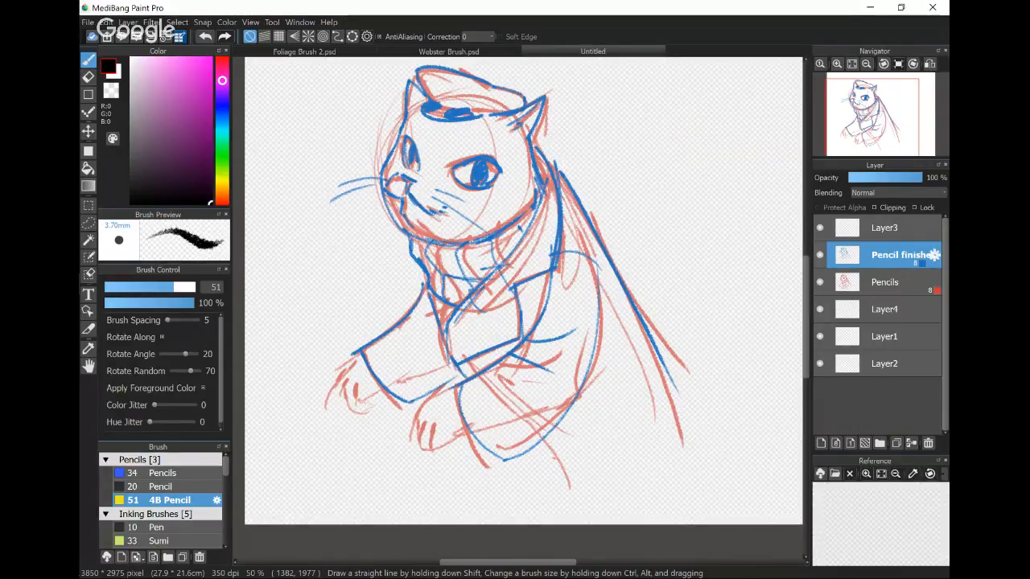
- Hide the Pencil finishes and Pencils layers and show both again to check what each contains
left_click(820, 255)
left_click(820, 283)
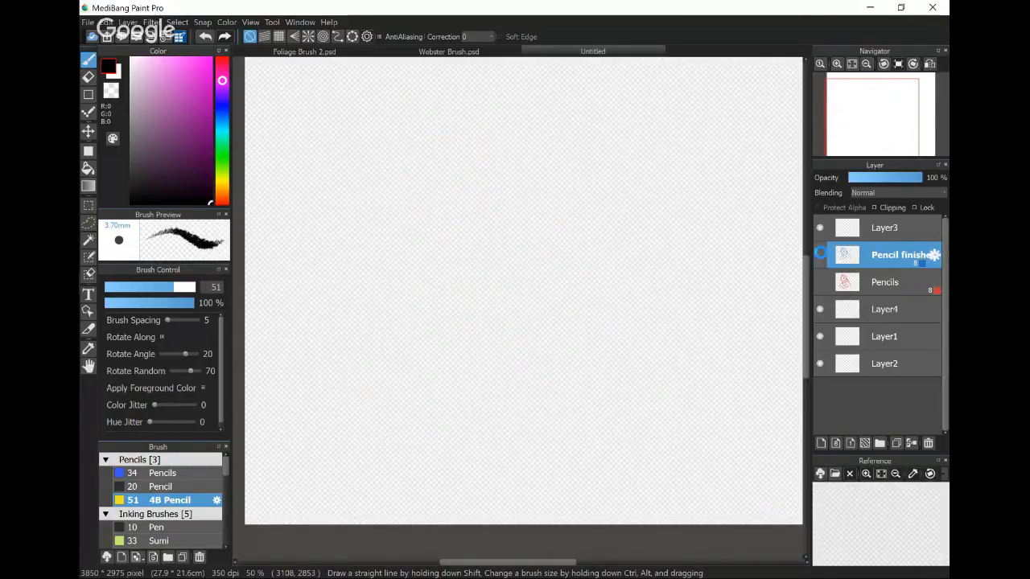
left_click(820, 254)
left_click(820, 282)
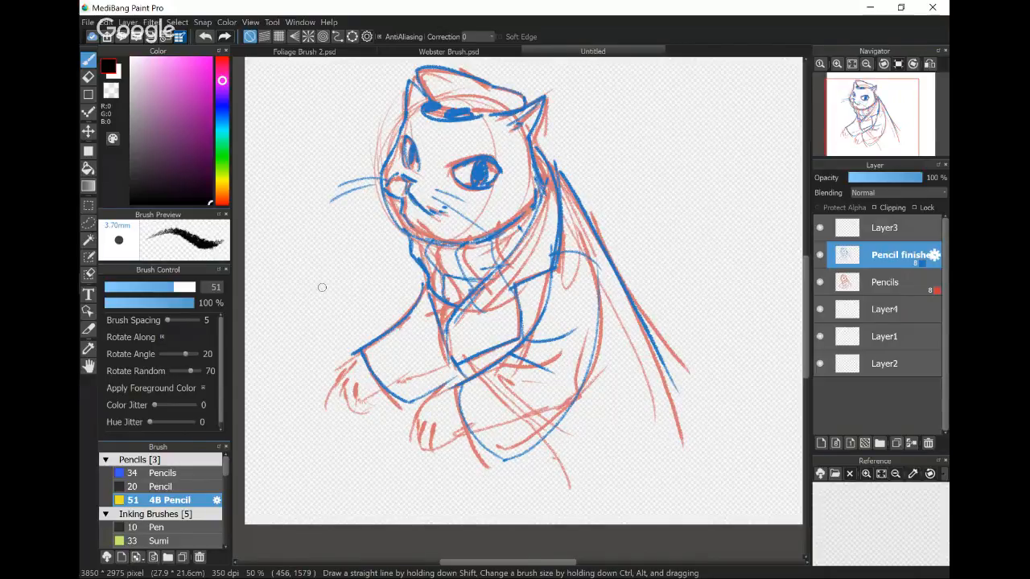
- Trace both of the cat's front paws and darken the curved outline of the lower body
mouse_move(362, 351)
left_mouse_down()
mouse_move(339, 383)
mouse_move(351, 405)
mouse_move(378, 392)
mouse_move(358, 385)
mouse_move(344, 399)
left_mouse_up()
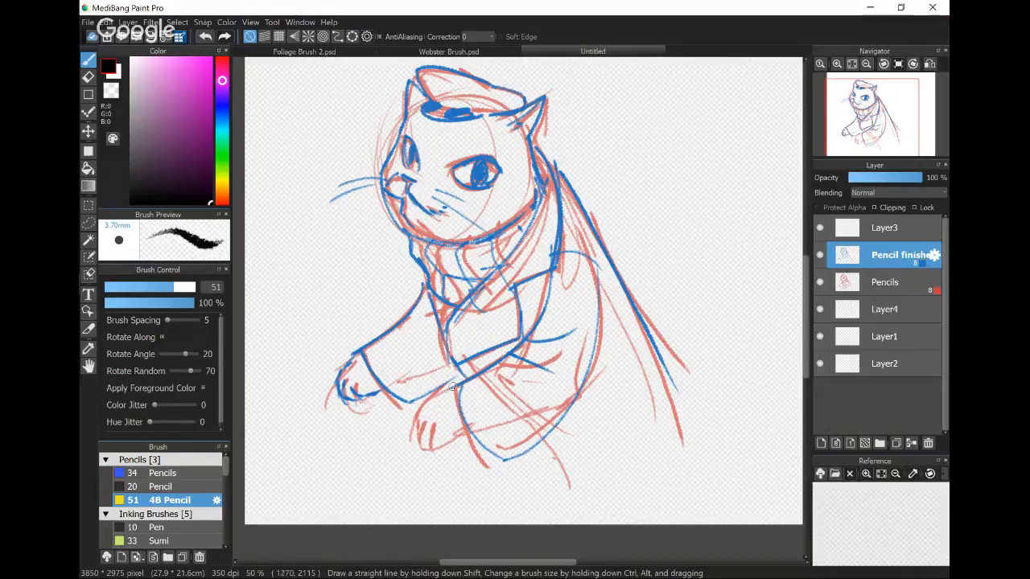
mouse_move(452, 385)
left_mouse_down()
mouse_move(424, 403)
mouse_move(414, 434)
mouse_move(420, 418)
mouse_move(445, 440)
mouse_move(419, 438)
mouse_move(462, 457)
left_mouse_up()
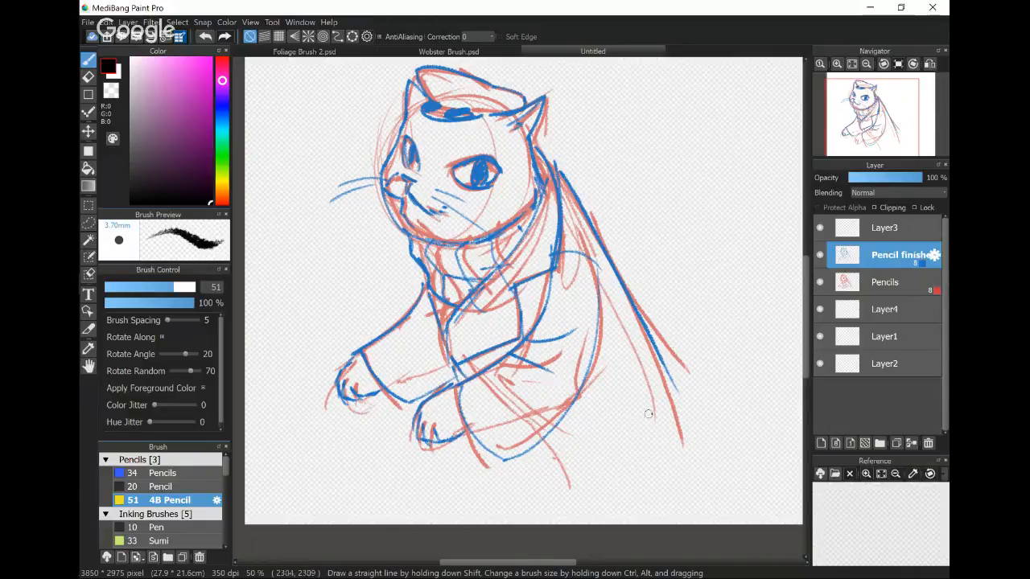
mouse_move(457, 392)
left_mouse_down()
mouse_move(517, 462)
mouse_move(582, 384)
left_mouse_up()
mouse_move(543, 443)
left_mouse_down()
mouse_move(592, 374)
mouse_move(605, 326)
left_mouse_up()
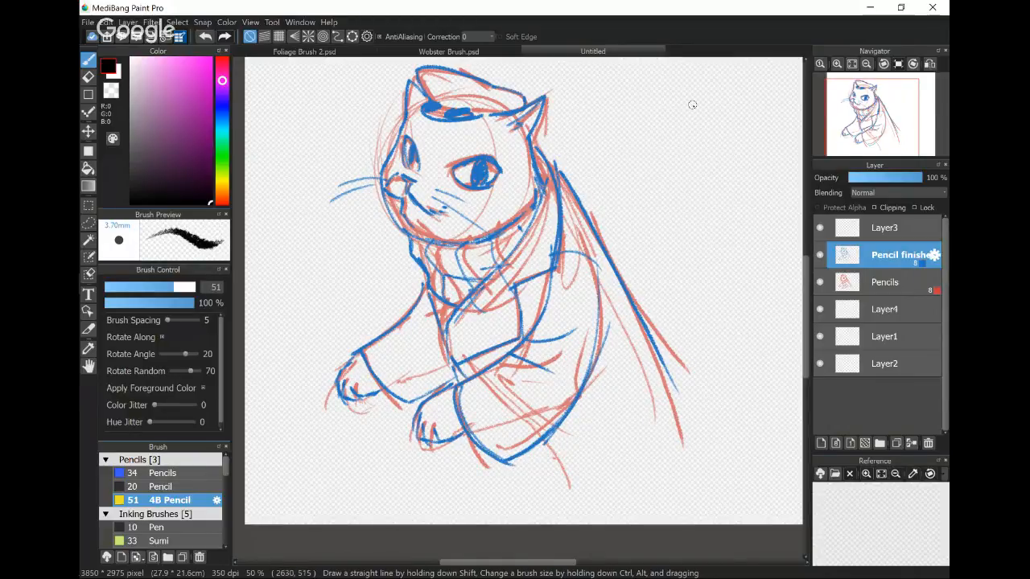
- Draw two long, nearly vertical test strokes behind the cat's back and undo both
left_click_drag(695, 107, 715, 371)
left_click_drag(746, 112, 758, 373)
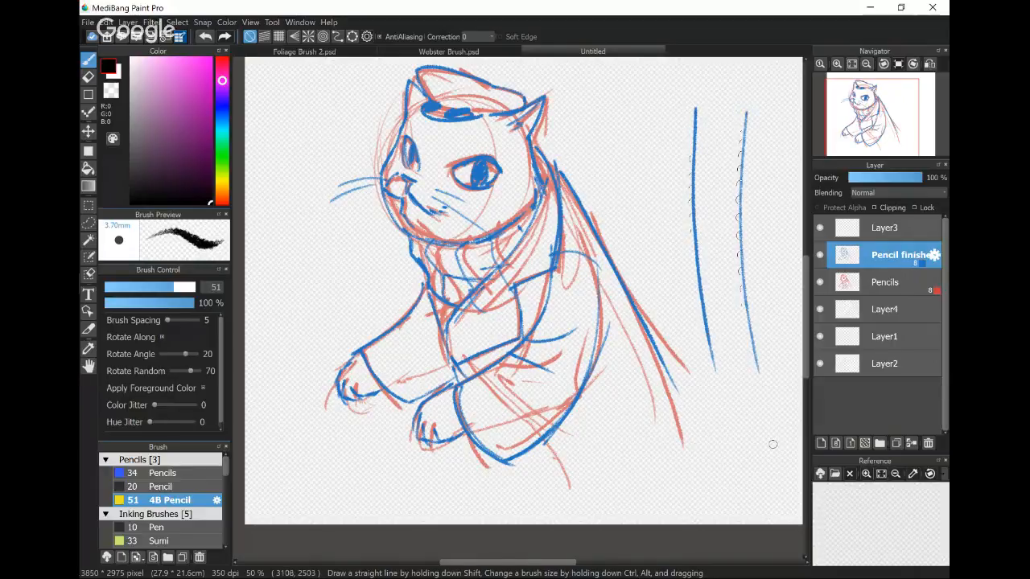
key("ctrl+z")
key("ctrl+z")
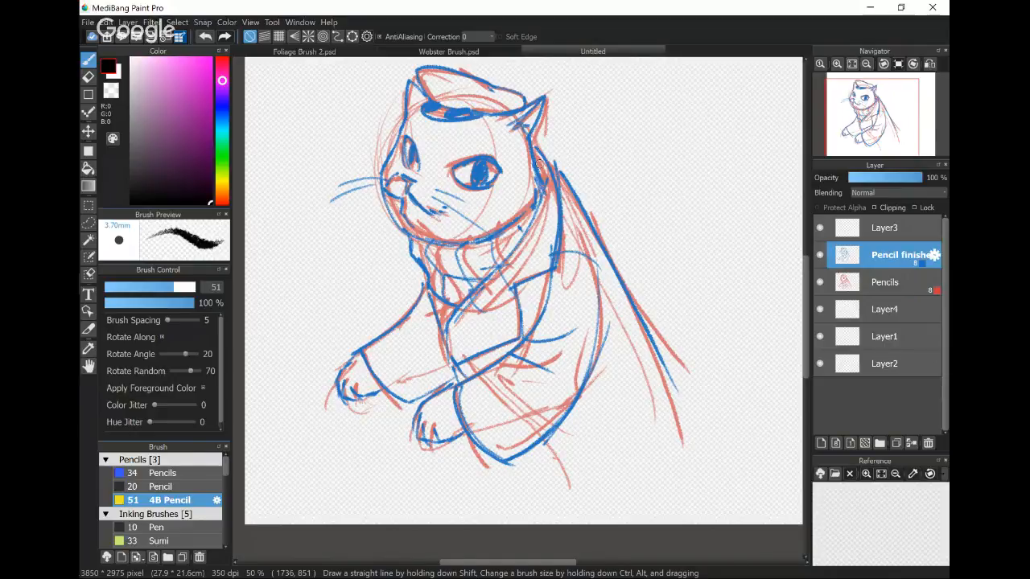
- Draw a bundle of overlapping long vertical 4B Pencil strokes in the empty area in front of the cat's face
left_click_drag(458, 376, 507, 432)
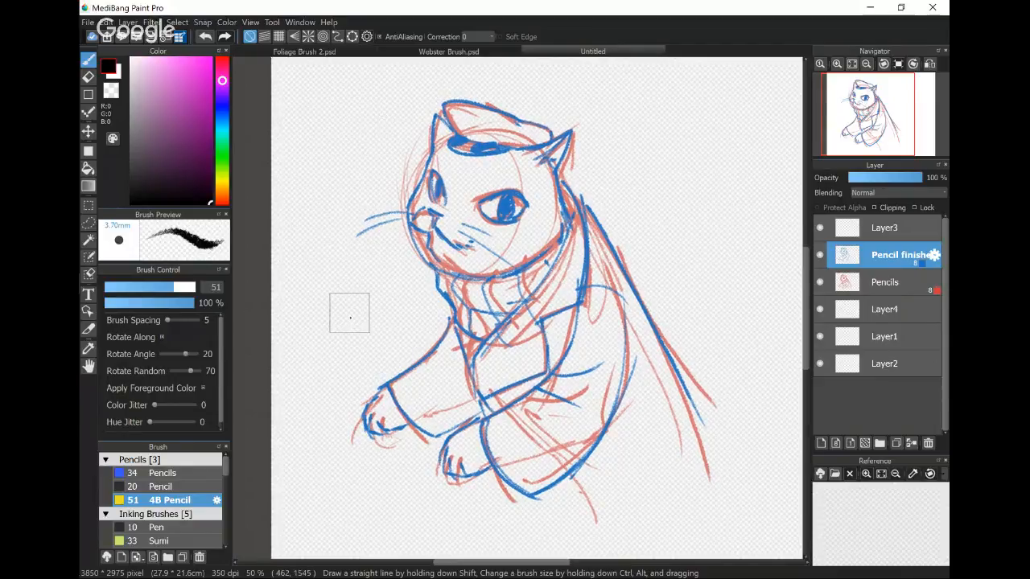
scroll(350, 314, "up", 1)
left_click_drag(420, 341, 470, 382)
left_click_drag(367, 115, 348, 249)
left_click_drag(363, 145, 354, 299)
left_click_drag(366, 184, 355, 324)
left_click_drag(372, 216, 363, 335)
left_click_drag(374, 286, 364, 371)
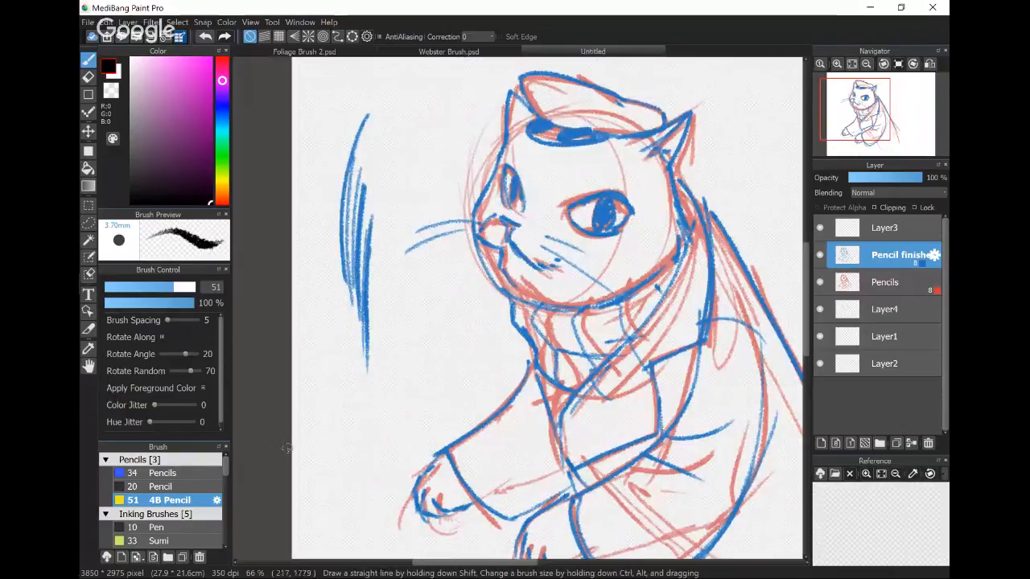
- Enlarge the brush list and look through its brush groups
left_click_drag(195, 440, 195, 381)
scroll(161, 471, "down", 15)
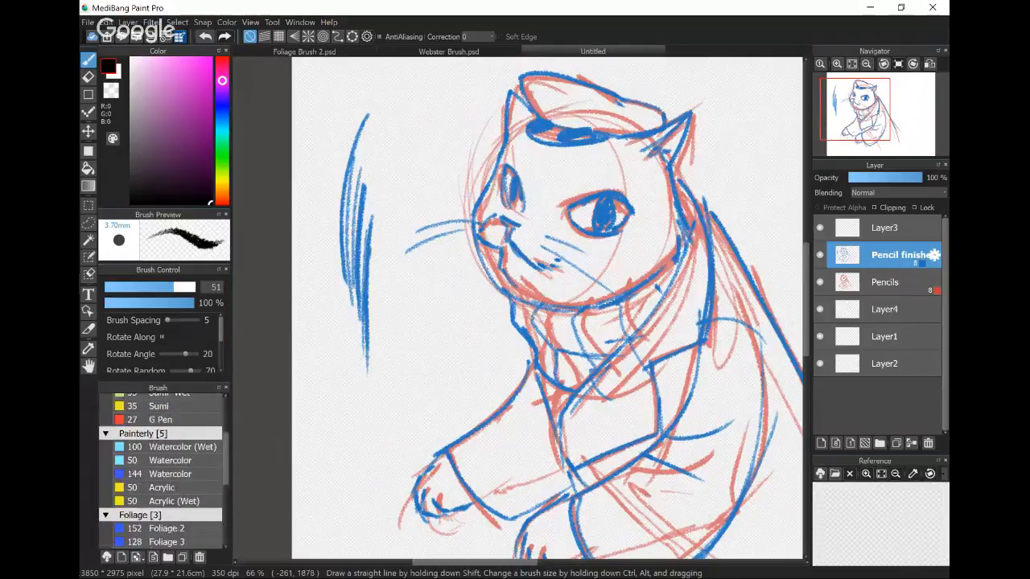
scroll(161, 493, "up", 2)
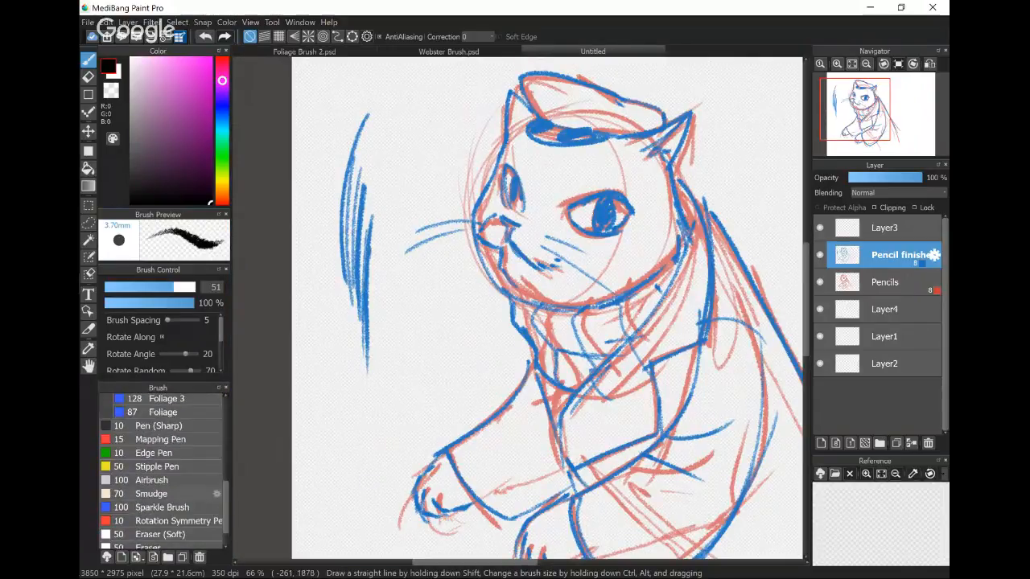
scroll(161, 471, "up", 10)
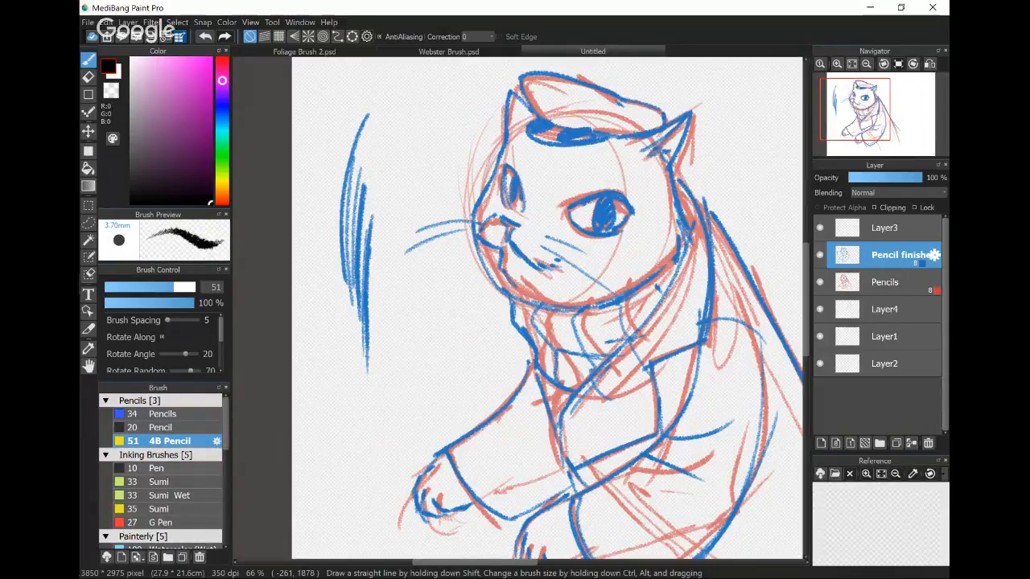
- Draw two long white strokes with the Sumi Wet brush on Layer3, beside the blue test strokes
left_click(161, 482)
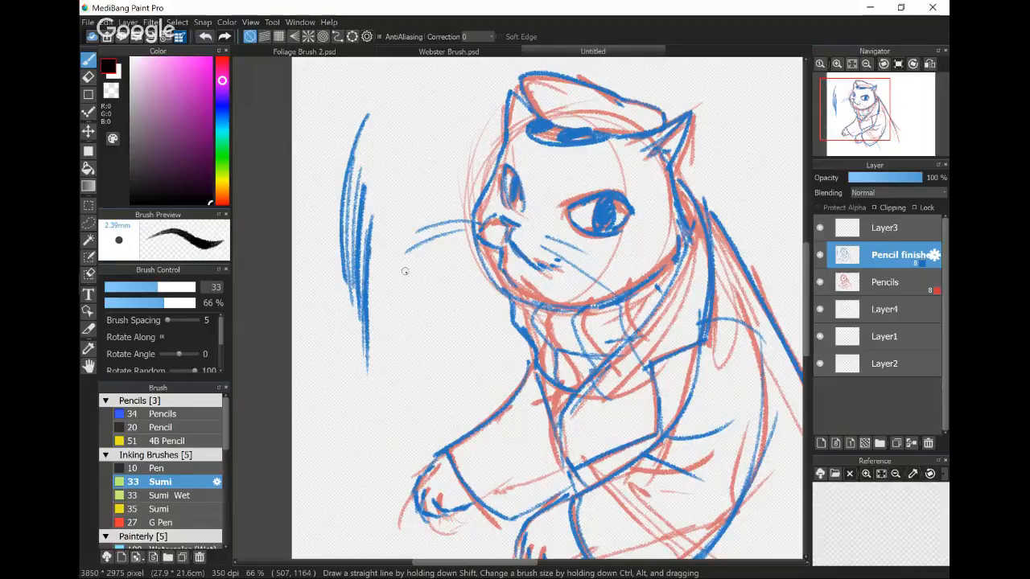
left_click(186, 498)
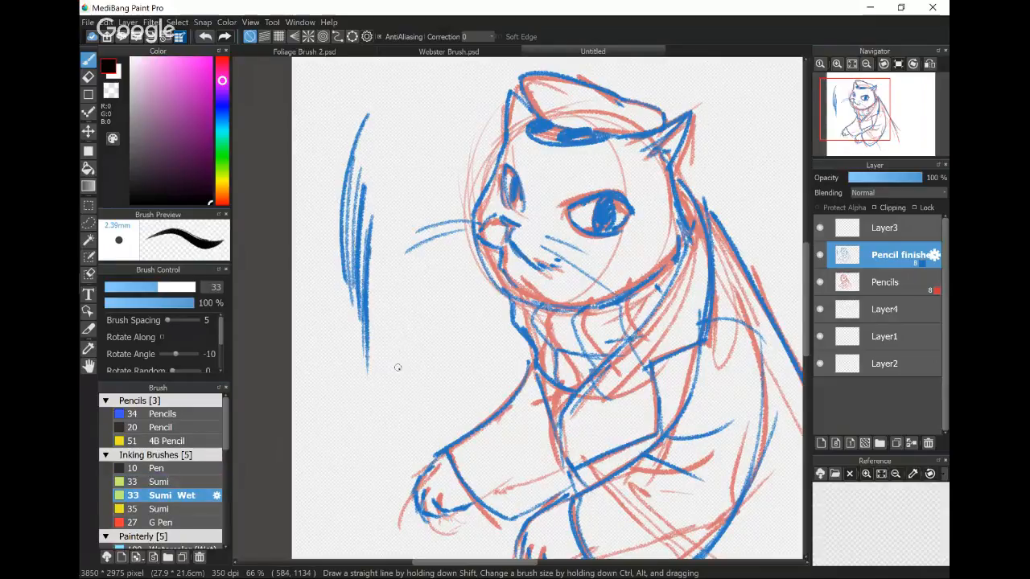
key("x")
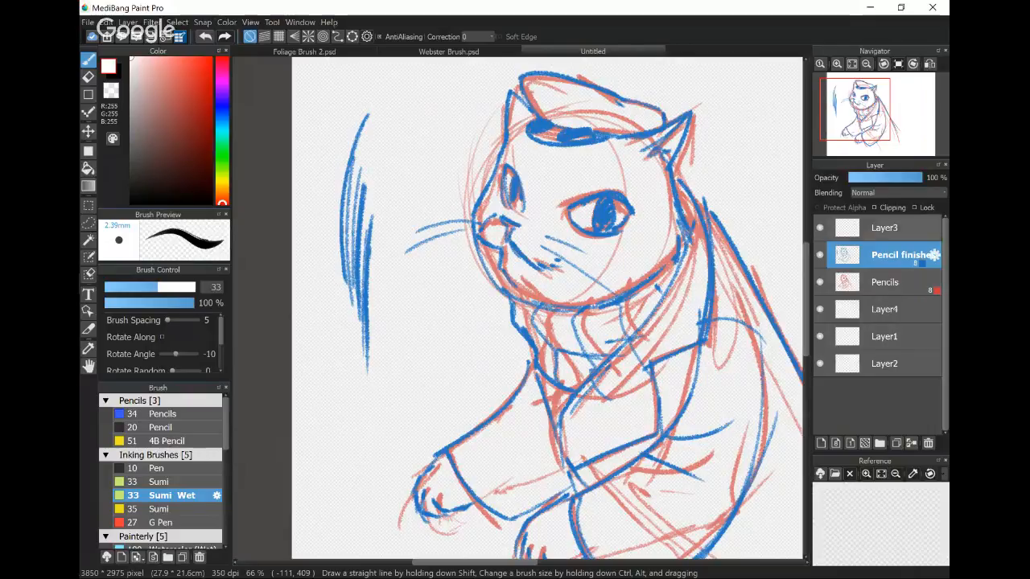
left_click(888, 228)
left_click_drag(408, 262, 390, 408)
left_click_drag(417, 291, 395, 399)
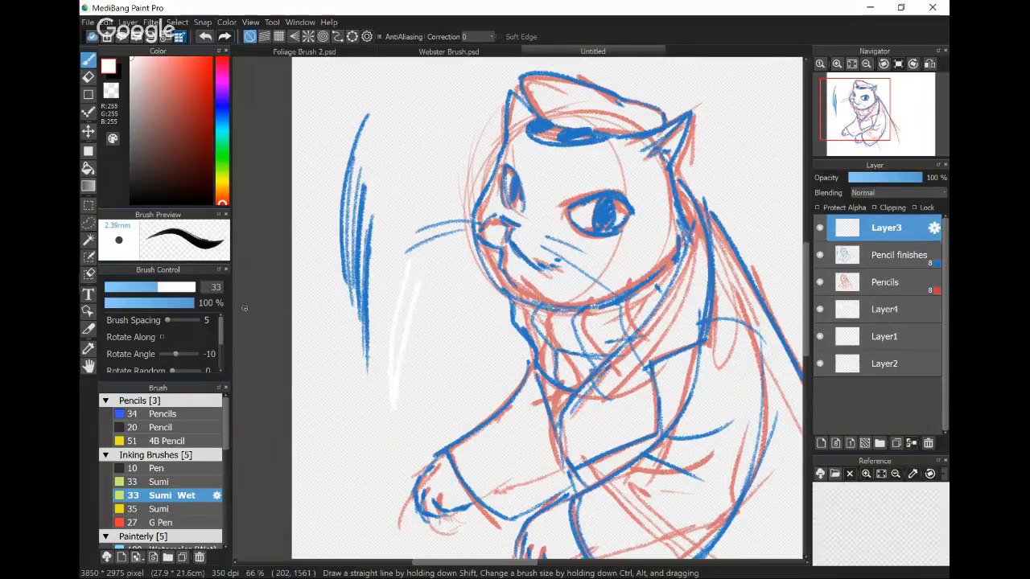
- Draw two black Sumi Wet strokes that run into the white ones
key("x")
left_click_drag(406, 205, 390, 393)
left_click_drag(410, 241, 401, 406)
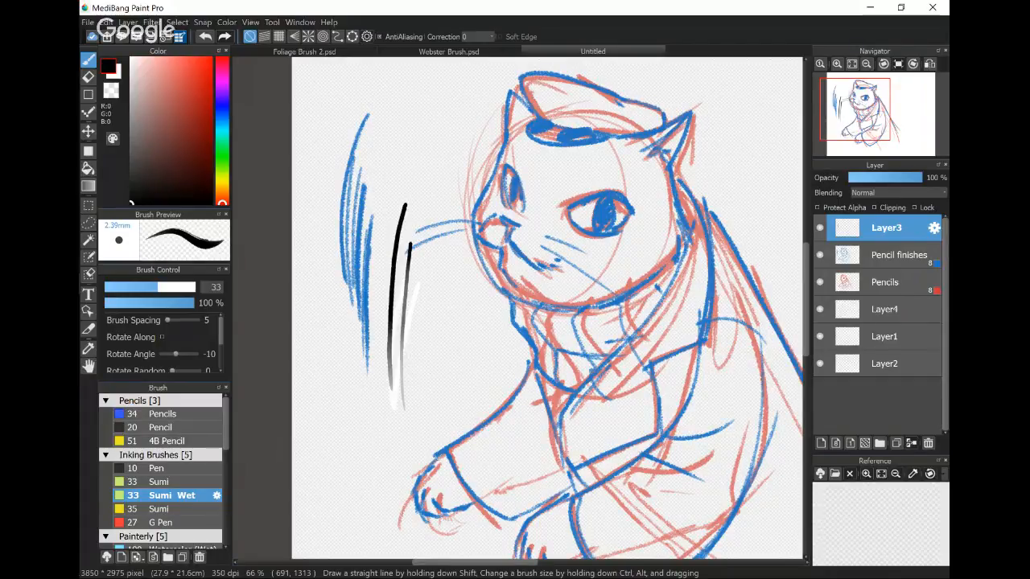
- Increase the Sumi Wet brush size to about 47 and draw several thicker black strokes near the cat's face
key("]")
key("]")
key("]")
key("]")
key("]")
key("]")
key("]")
key("]")
key("]")
key("]")
key("]")
mouse_move(439, 92)
left_mouse_down()
mouse_move(394, 238)
mouse_move(408, 299)
left_mouse_up()
left_click_drag(448, 165, 427, 335)
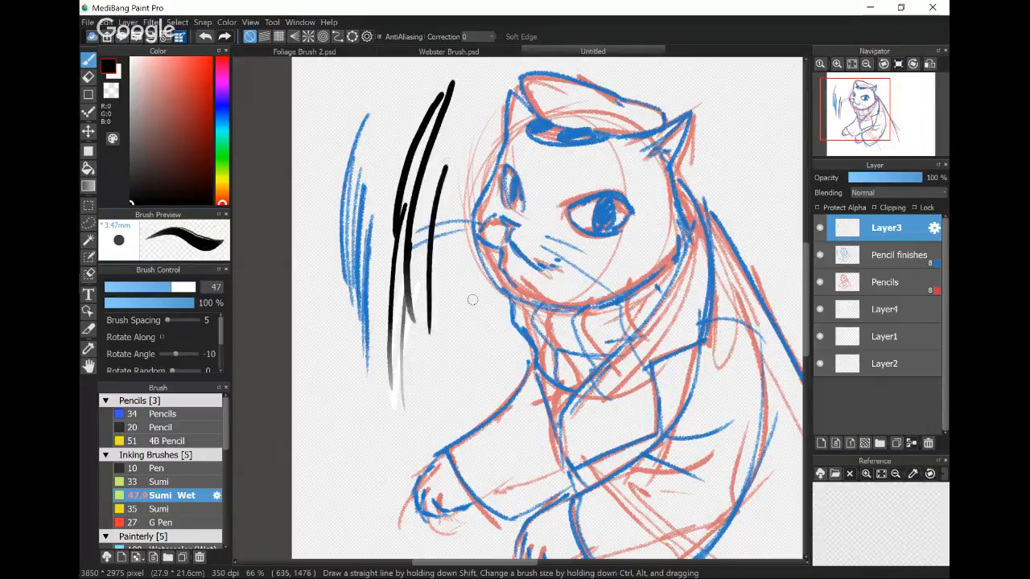
- Draw dense, rough-edged black strokes with the size 33 Sumi brush beside the Sumi Wet samples
scroll(475, 298, "up", 4)
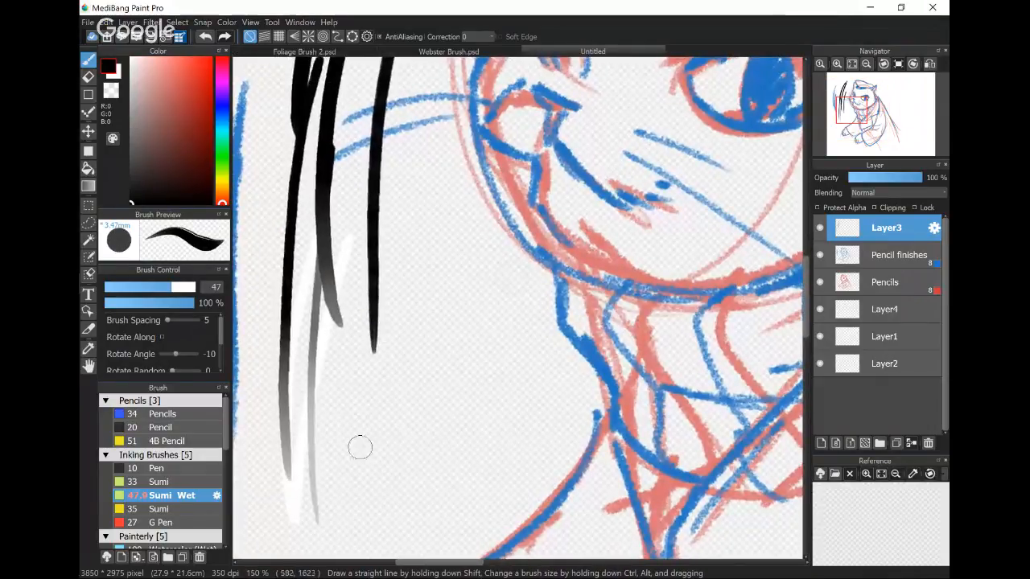
left_click(160, 481)
left_click_drag(457, 203, 400, 497)
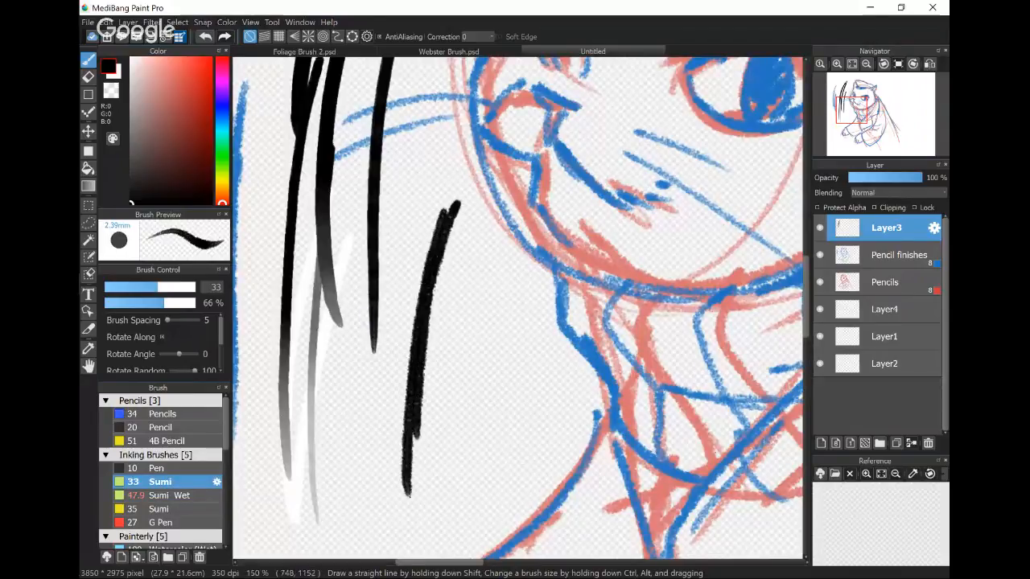
mouse_move(431, 224)
left_mouse_down()
mouse_move(394, 519)
mouse_move(376, 506)
left_mouse_up()
- Draw several separate curved black strokes with the size 35 Sumi brush beside the dense ones
left_click(160, 509)
left_click_drag(502, 263, 452, 503)
mouse_move(512, 304)
left_mouse_down()
mouse_move(464, 530)
mouse_move(507, 477)
left_mouse_up()
left_click_drag(525, 330, 497, 483)
- Scribble curves, zigzags and crossing lines with the size 27 G Pen over and below the Sumi samples
scroll(629, 268, "up", 3)
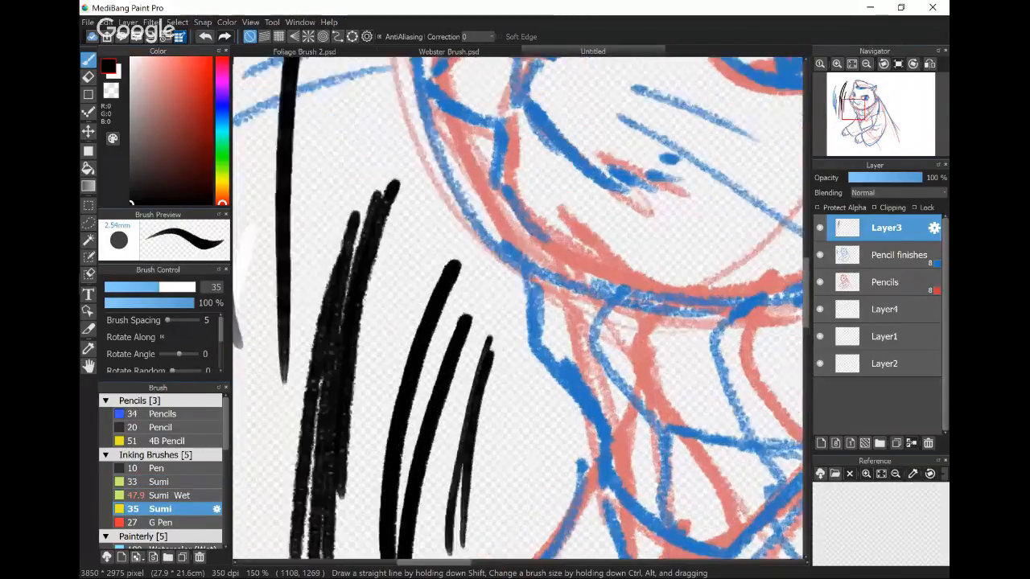
scroll(643, 256, "down", 3)
left_click_drag(455, 401, 486, 311)
left_click(161, 523)
mouse_move(401, 384)
left_mouse_down()
mouse_move(330, 484)
mouse_move(378, 478)
mouse_move(549, 389)
mouse_move(502, 459)
left_mouse_up()
mouse_move(401, 249)
left_mouse_down()
mouse_move(431, 311)
mouse_move(414, 364)
left_mouse_up()
left_click_drag(273, 465, 530, 339)
left_click_drag(414, 458, 541, 382)
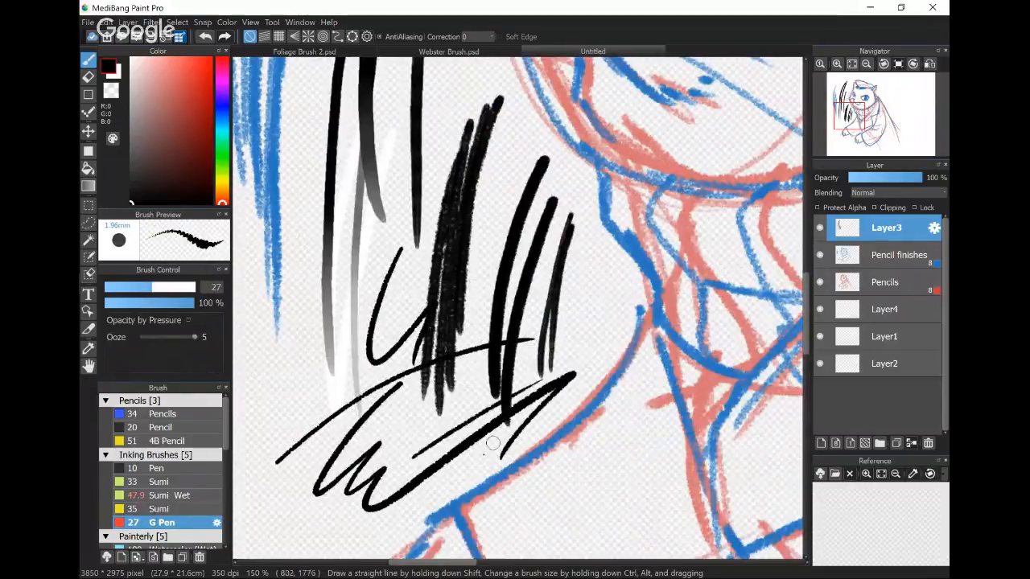
left_click_drag(314, 511, 446, 455)
- Draw thin loops and a small zigzag with the size 10 Pen beside the brush samples
left_click(158, 469)
mouse_move(305, 272)
left_mouse_down()
mouse_move(265, 402)
mouse_move(410, 245)
mouse_move(325, 274)
left_mouse_up()
mouse_move(291, 207)
left_mouse_down()
mouse_move(309, 171)
mouse_move(315, 238)
left_mouse_up()
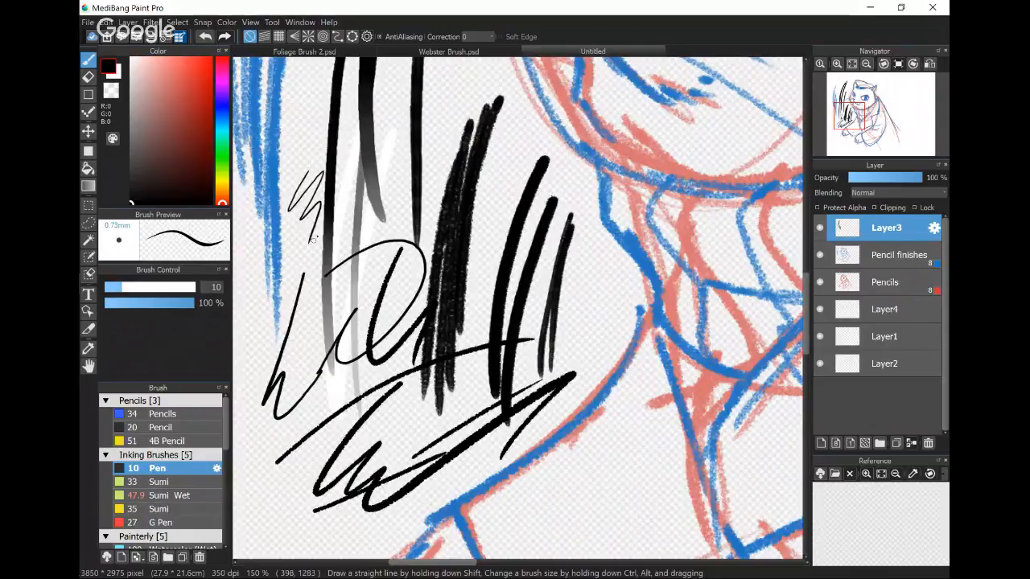
- Draw long arcs above the cat's cap and a zigzag with the Pen, raising its size to 15
left_click_drag(408, 230, 493, 376)
scroll(515, 354, "down", 1)
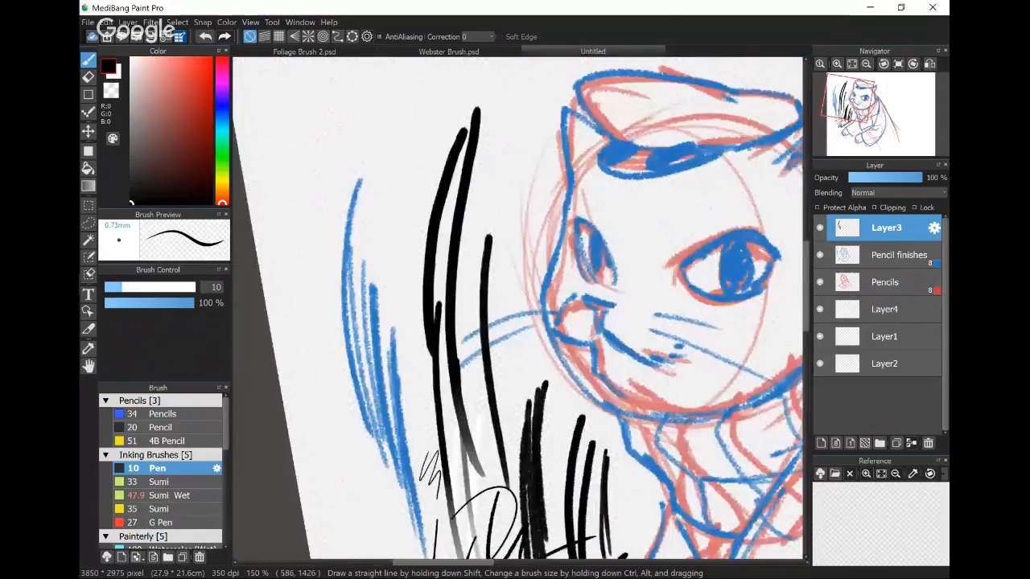
scroll(559, 290, "down", 1)
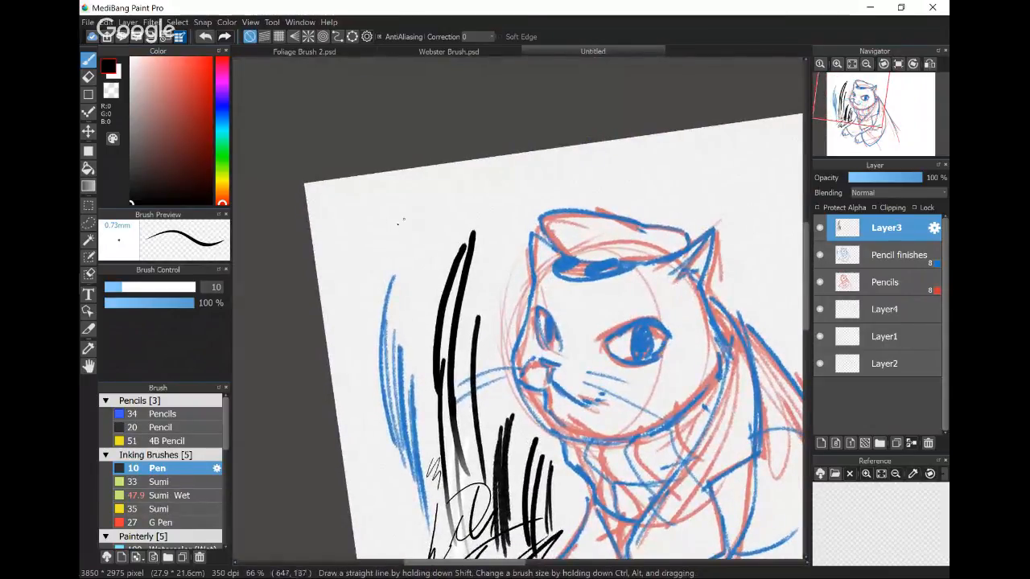
mouse_move(360, 229)
left_mouse_down()
mouse_move(478, 186)
mouse_move(701, 171)
mouse_move(748, 178)
left_mouse_up()
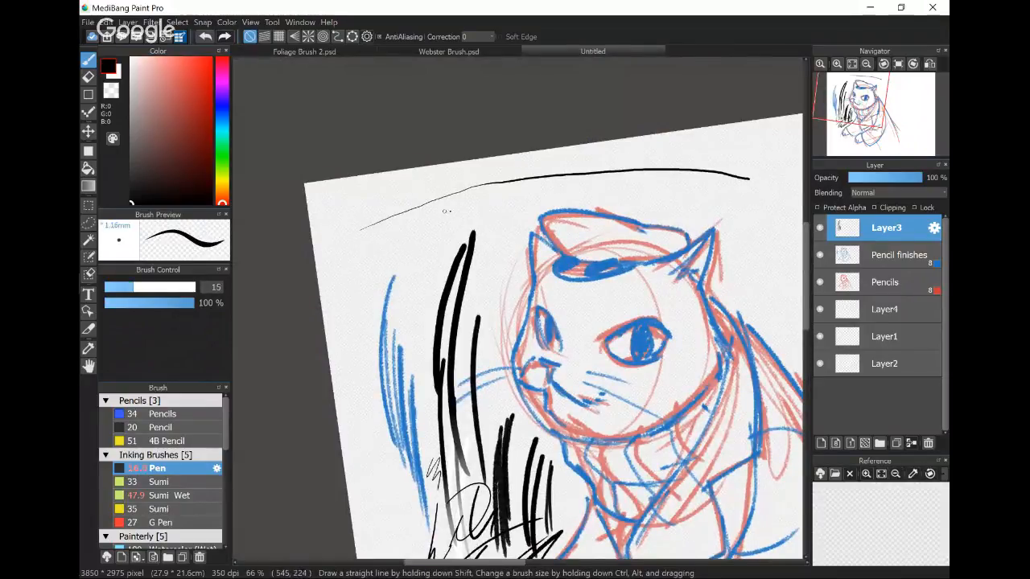
mouse_move(465, 201)
left_mouse_down()
mouse_move(564, 181)
mouse_move(714, 198)
mouse_move(747, 222)
mouse_move(748, 214)
mouse_move(495, 185)
mouse_move(336, 284)
mouse_move(379, 268)
mouse_move(375, 287)
mouse_move(393, 295)
mouse_move(414, 217)
mouse_move(439, 266)
mouse_move(422, 312)
left_mouse_up()
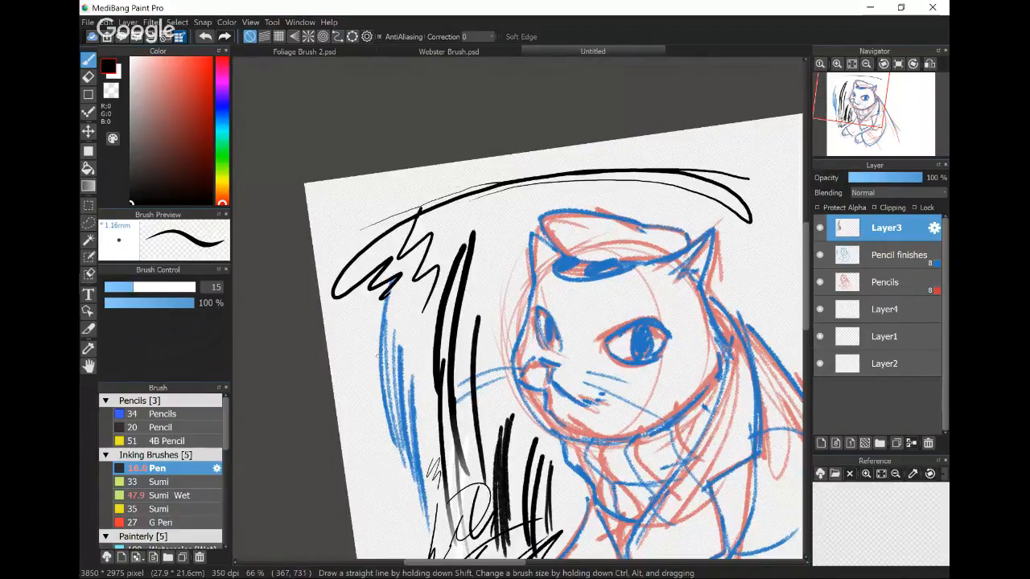
- Scribble with the size 50 Watercolor brush near the canvas edge and paint soft dark patches with Watercolor (Wet)
scroll(161, 471, "down", 5)
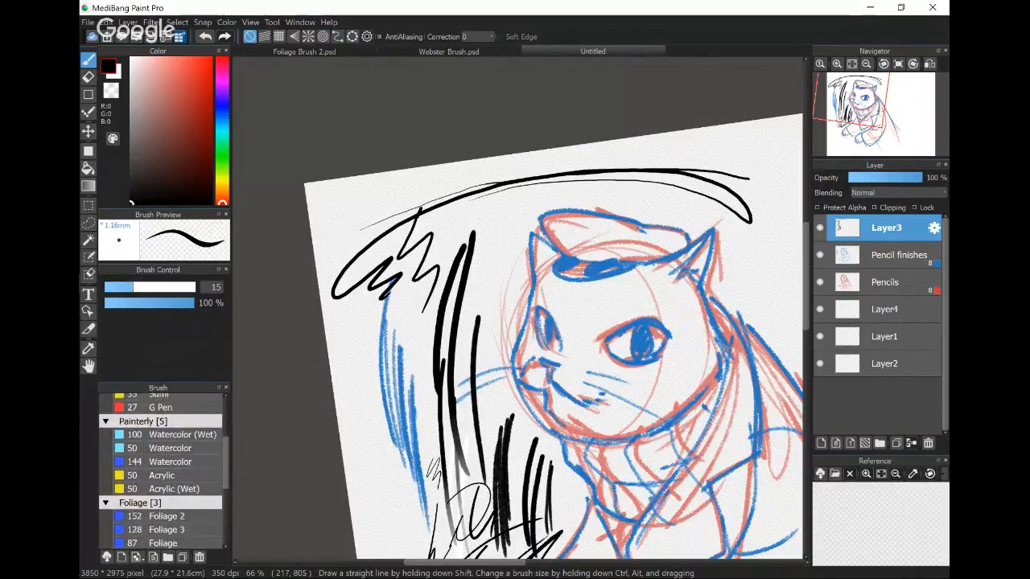
left_click(171, 448)
mouse_move(366, 318)
left_mouse_down()
mouse_move(347, 367)
mouse_move(362, 402)
mouse_move(354, 446)
left_mouse_up()
left_click_drag(380, 391, 364, 456)
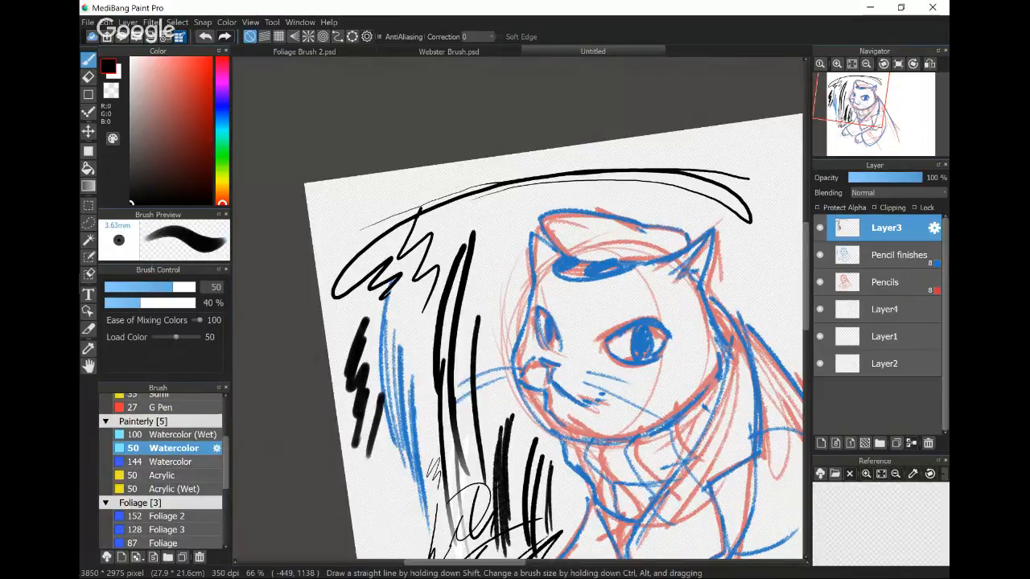
left_click(170, 435)
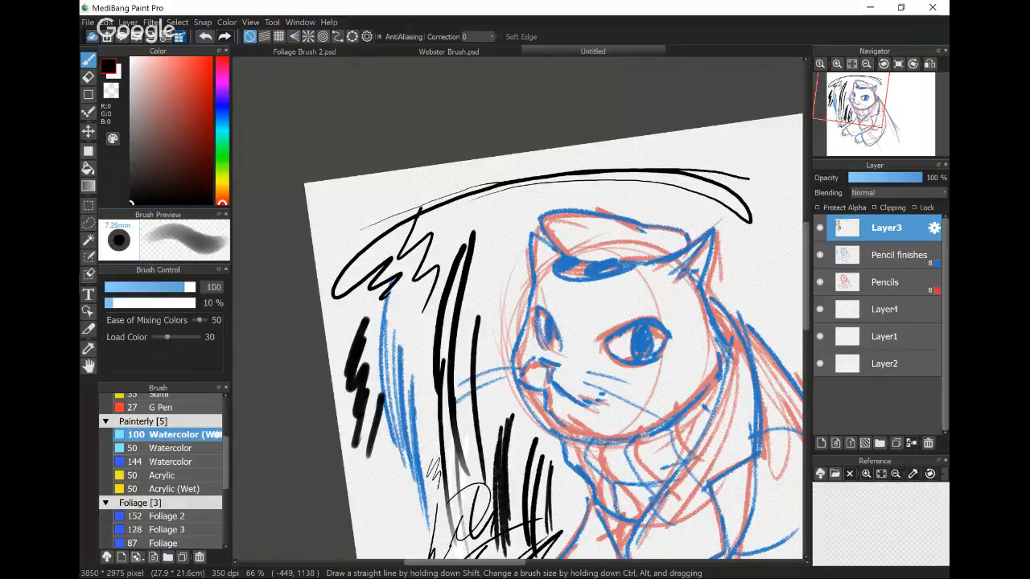
mouse_move(388, 189)
left_mouse_down()
mouse_move(341, 253)
mouse_move(366, 189)
mouse_move(438, 170)
mouse_move(492, 173)
mouse_move(519, 197)
mouse_move(476, 324)
left_mouse_up()
- Scribble a black zigzag above the cat's cap with the size 50 Acrylic brush
left_click(171, 462)
left_click(164, 476)
mouse_move(618, 148)
left_mouse_down()
mouse_move(552, 206)
mouse_move(635, 172)
mouse_move(668, 189)
mouse_move(736, 153)
left_mouse_up()
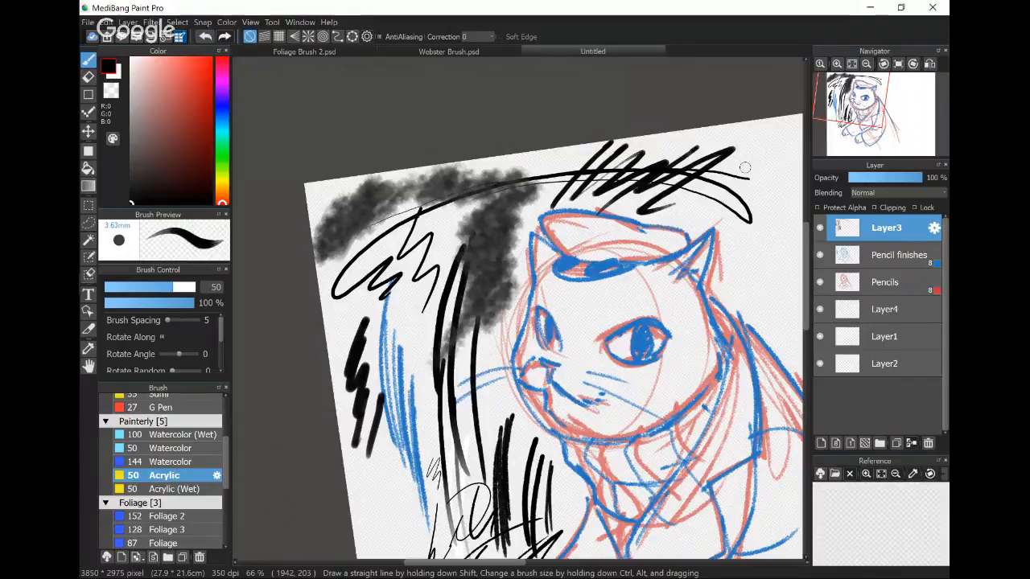
left_click_drag(518, 349, 498, 325)
key("Right")
scroll(499, 328, "down", 1)
key("Right")
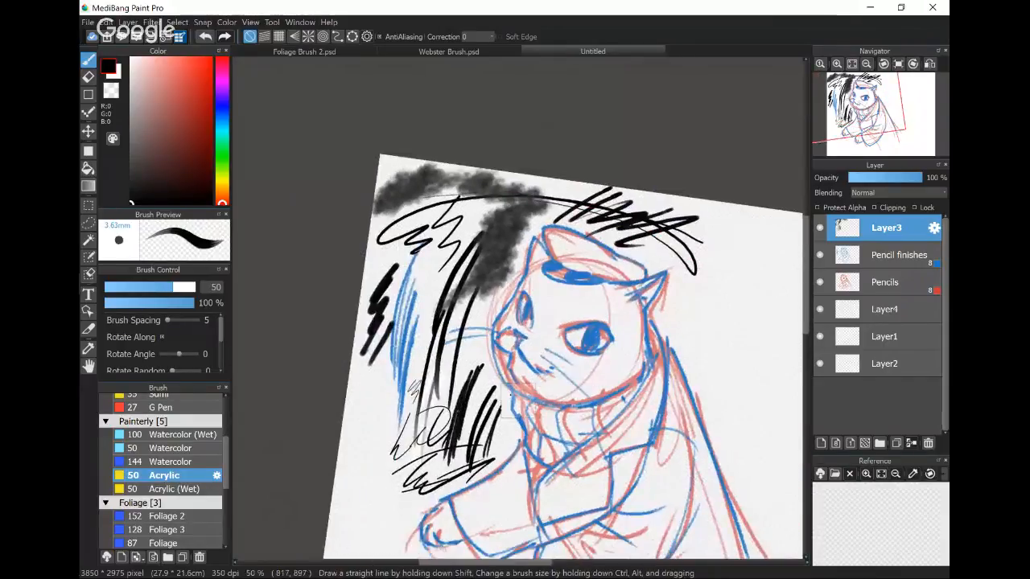
- Straighten the rotated cat canvas and switch to the Foliage Brush 2.psd document
left_click_drag(510, 395, 470, 337)
key("Left")
key("Left")
key("Left")
key("Left")
key("Right")
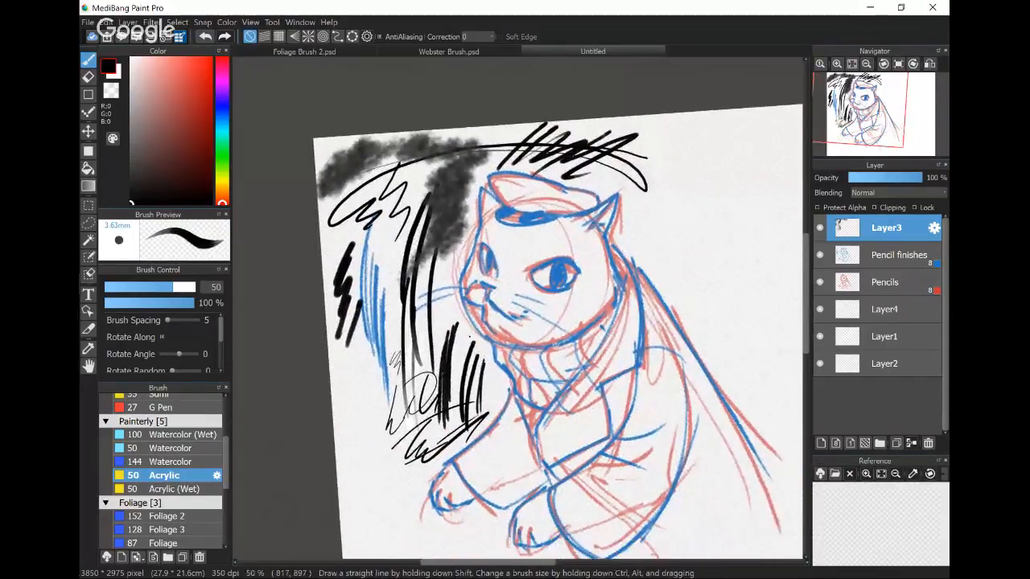
key("Right")
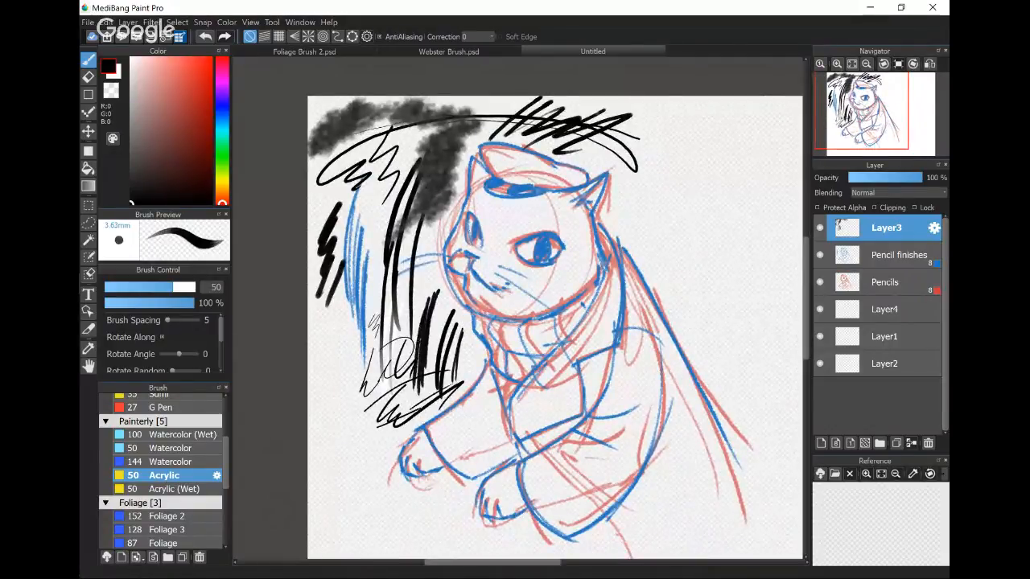
left_click(304, 51)
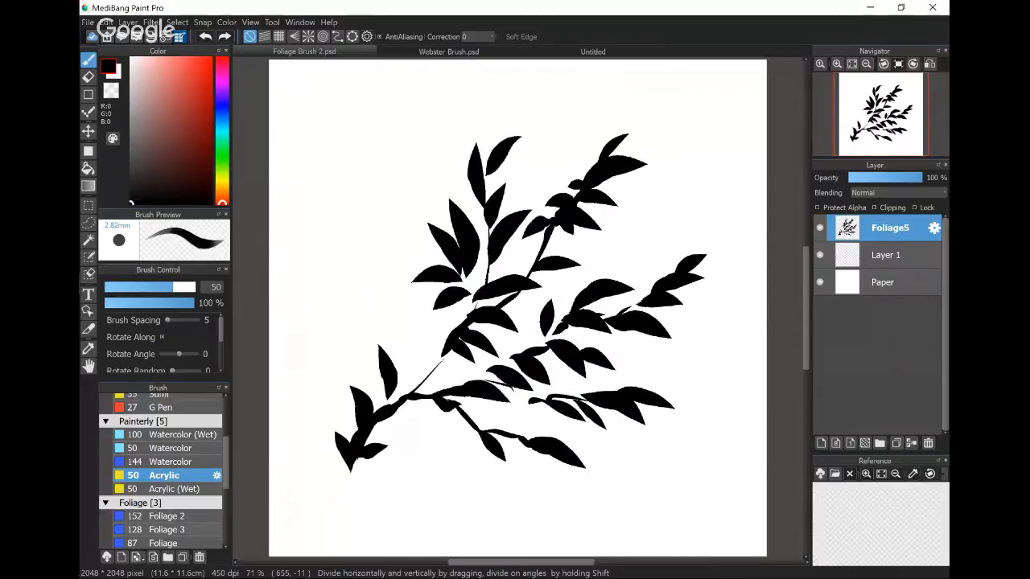
- Circle the brush-adding controls in red on a screen sketch, point an arrow at them, and close the sketch
key("super+w")
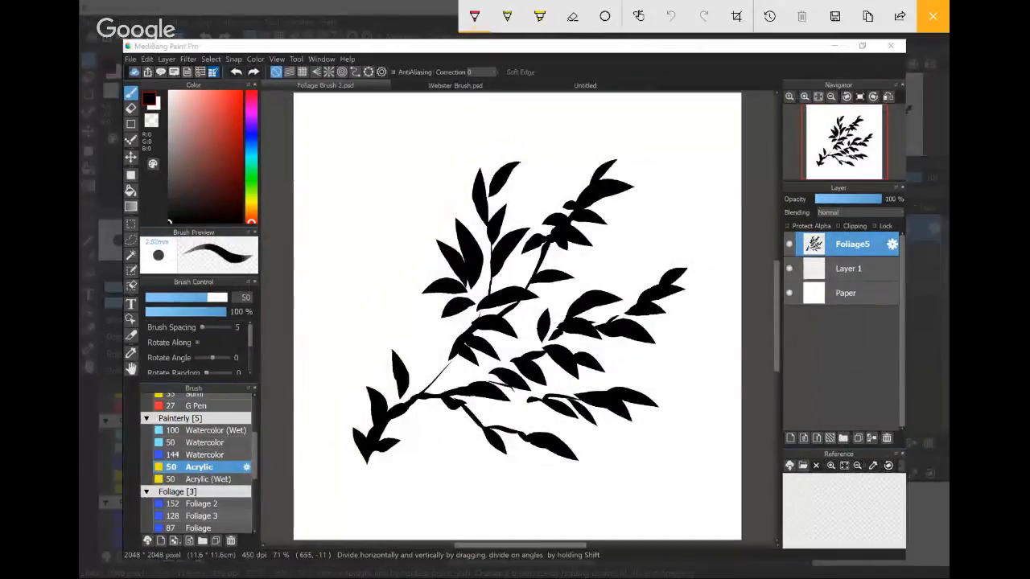
mouse_move(161, 529)
left_mouse_down()
mouse_move(197, 531)
mouse_move(194, 501)
left_mouse_up()
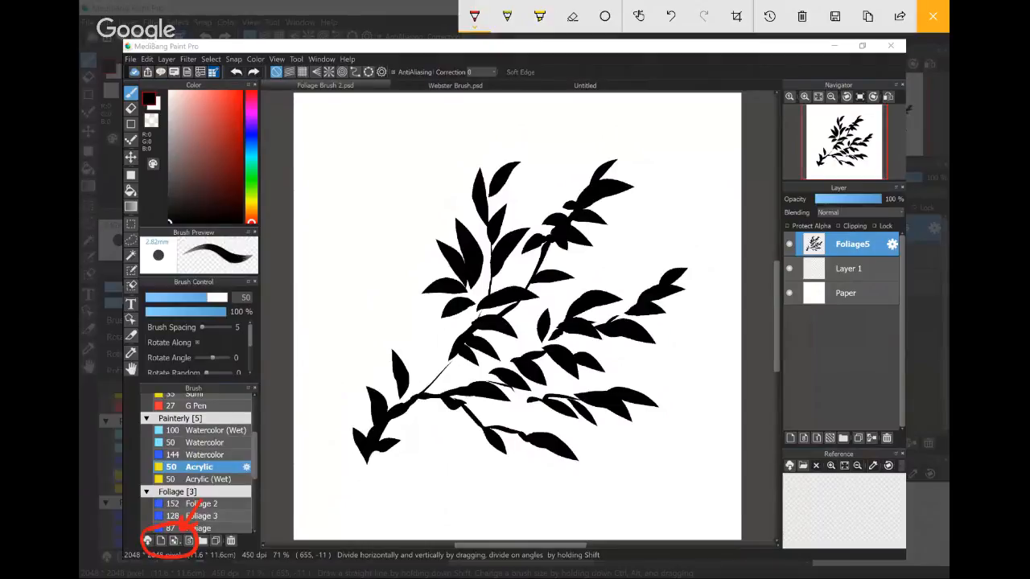
left_click(932, 16)
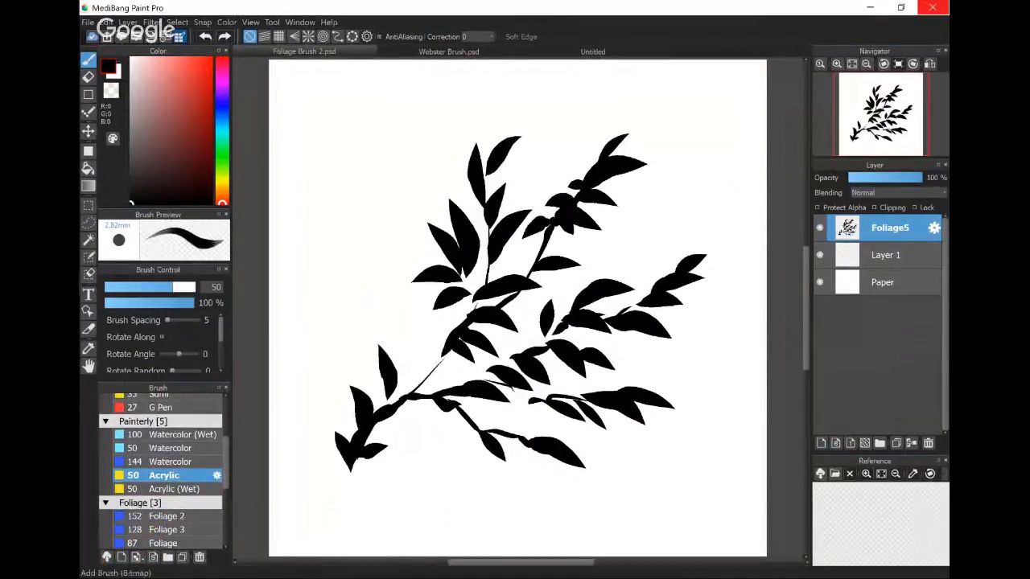
- Create a bitmap brush from the foliage canvas, accepting its oversized image, and enter foliage3 as its name
left_click(137, 557)
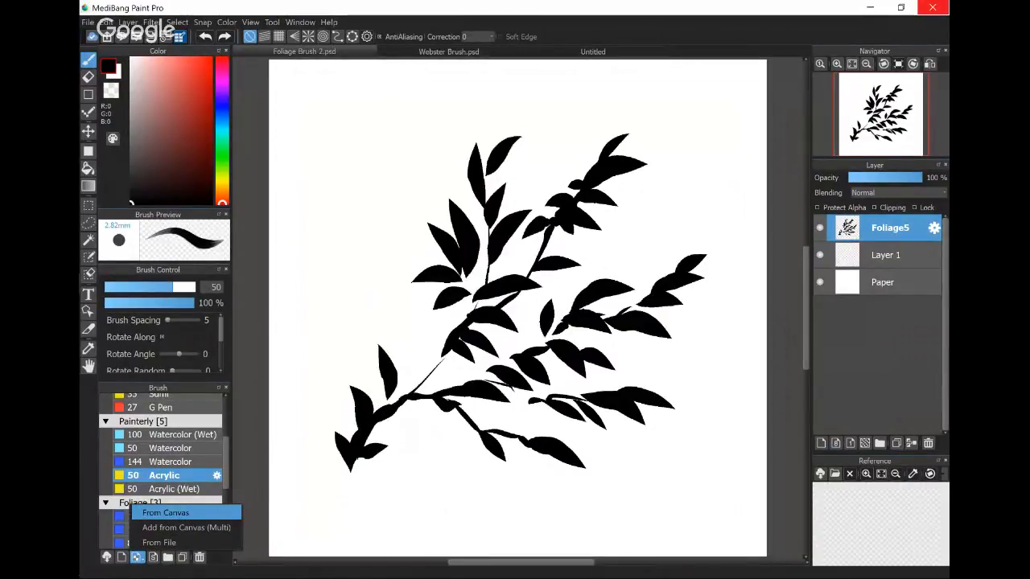
left_click(165, 513)
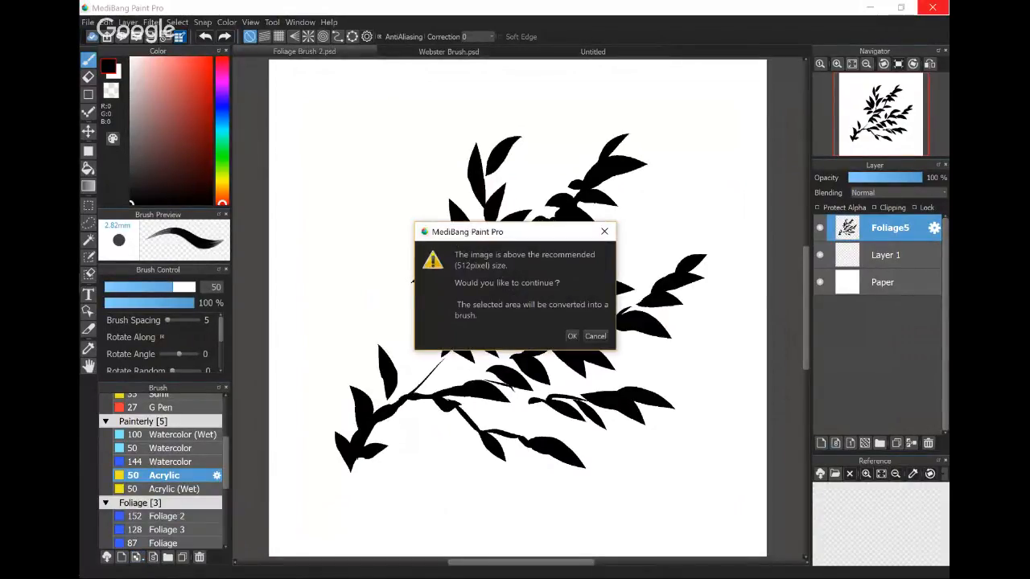
left_click(572, 336)
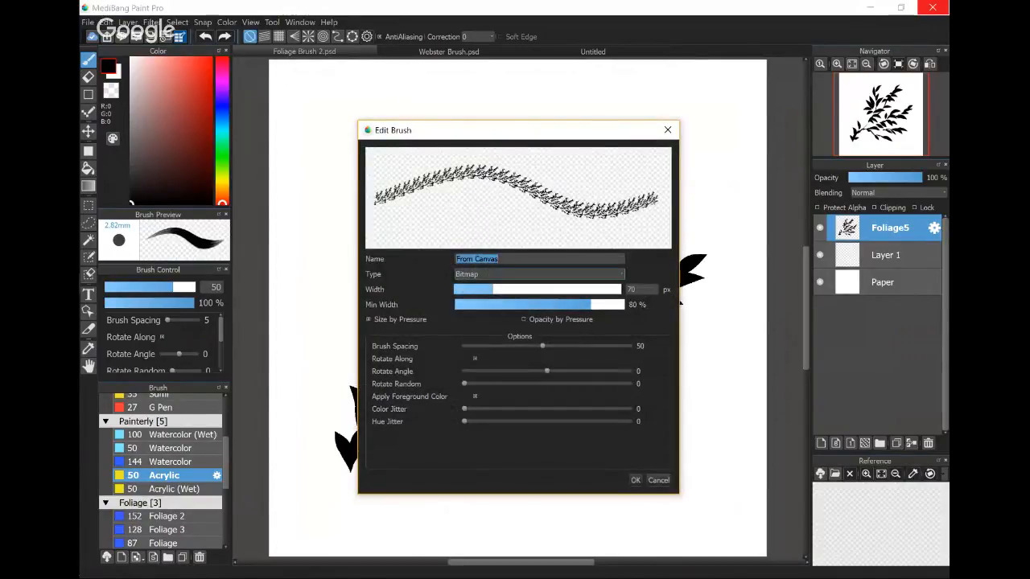
type("fol")
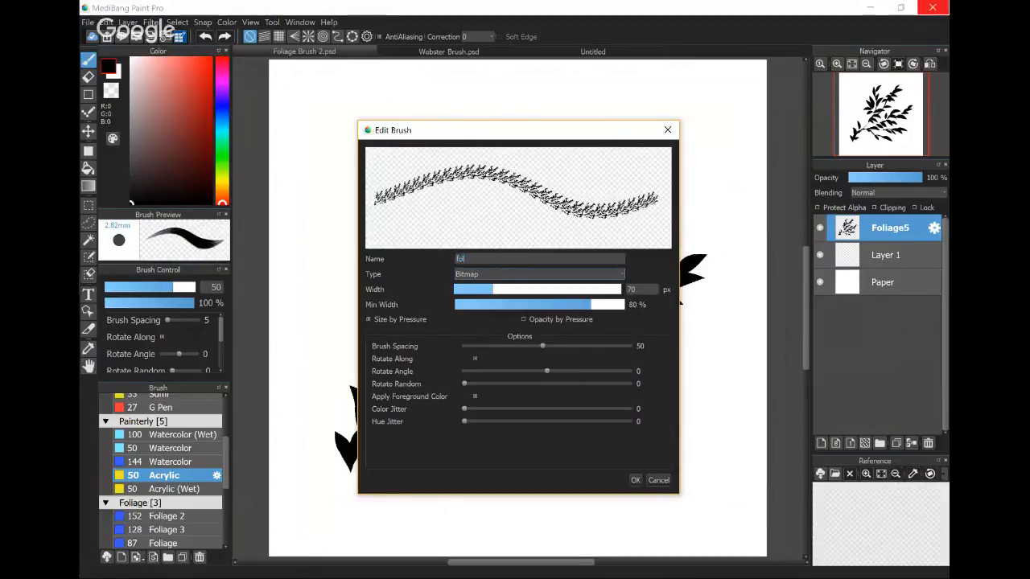
type("iage")
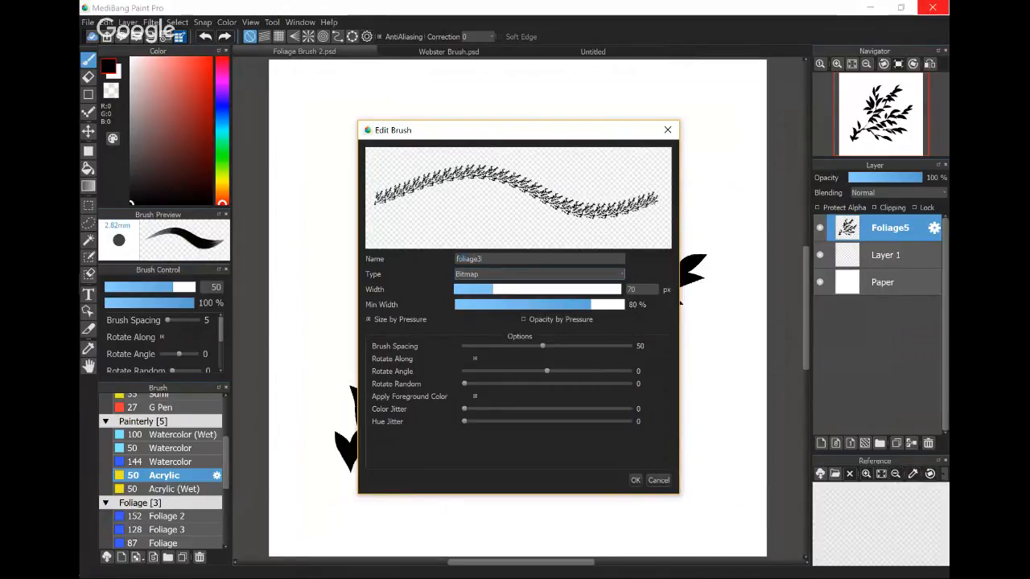
type("3")
- Try the Scatter and Pattern types for the new brush, settle on Scatter, and set width to 103 px and minimum width to 2%
left_click(457, 274)
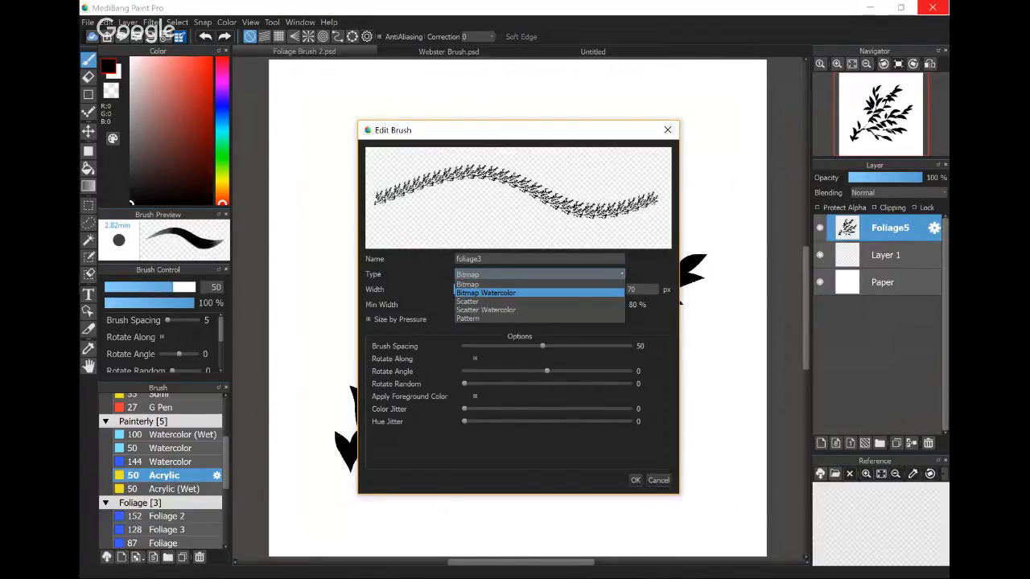
left_click(475, 301)
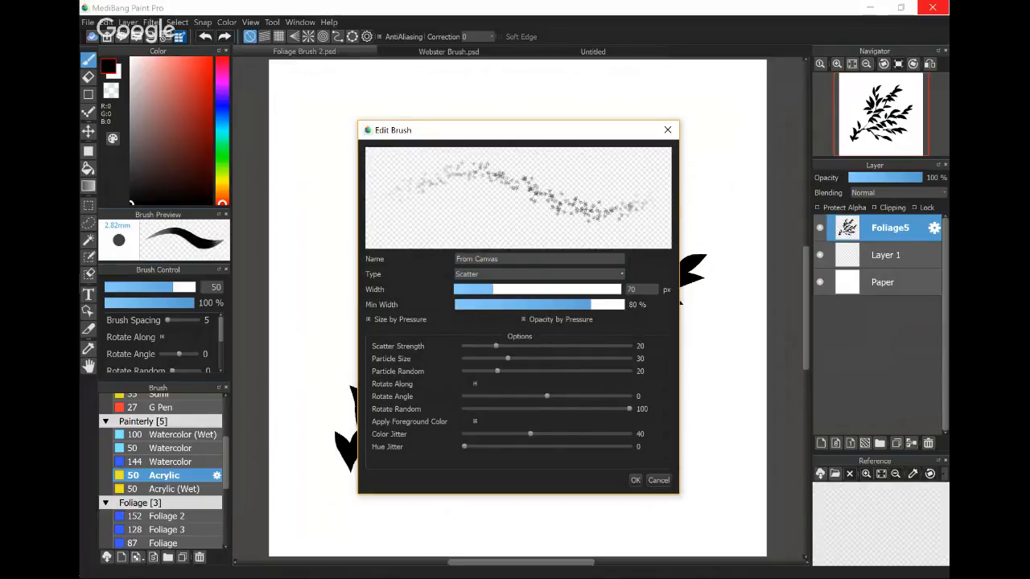
left_click(539, 274)
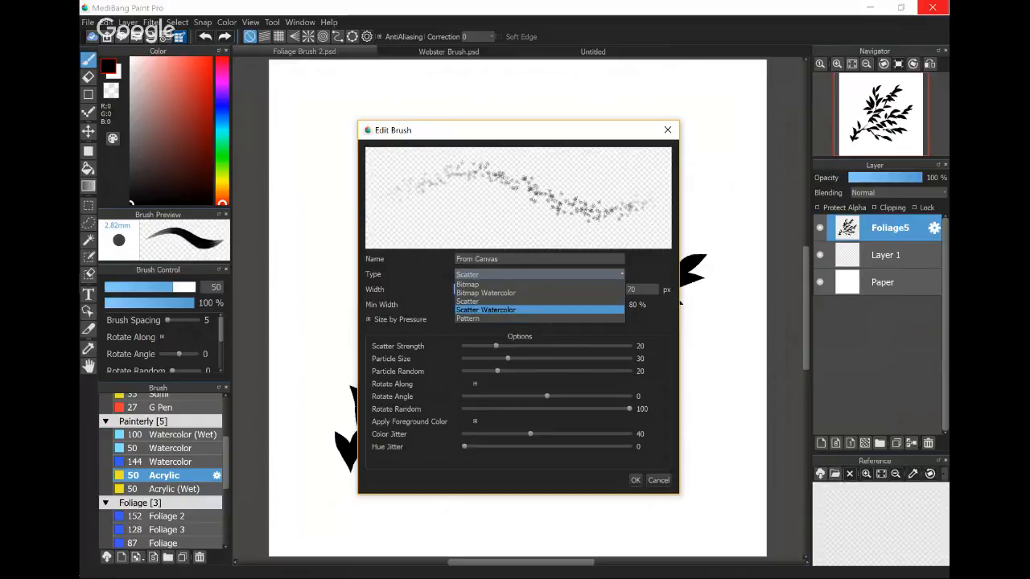
left_click(539, 318)
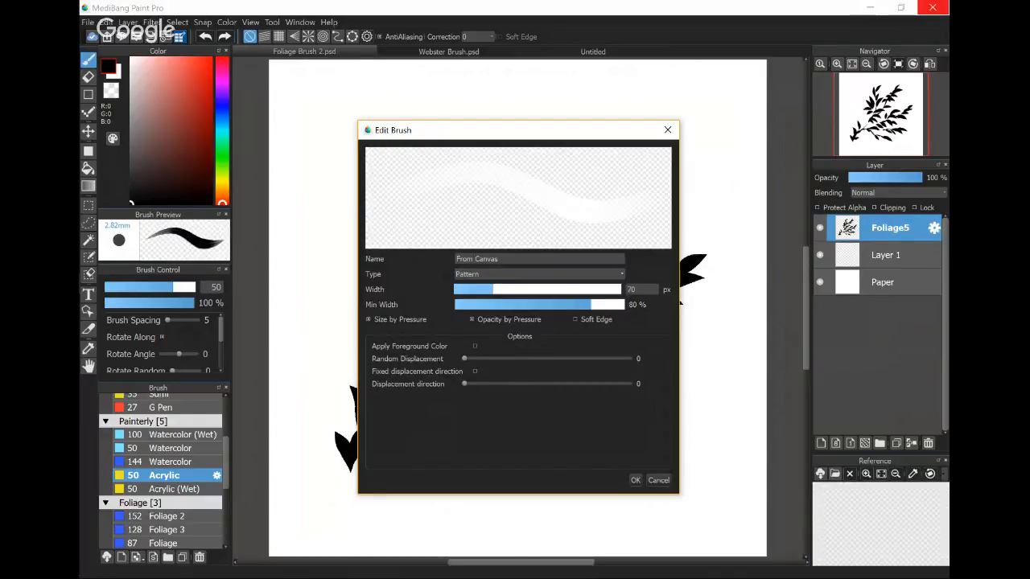
left_click(539, 274)
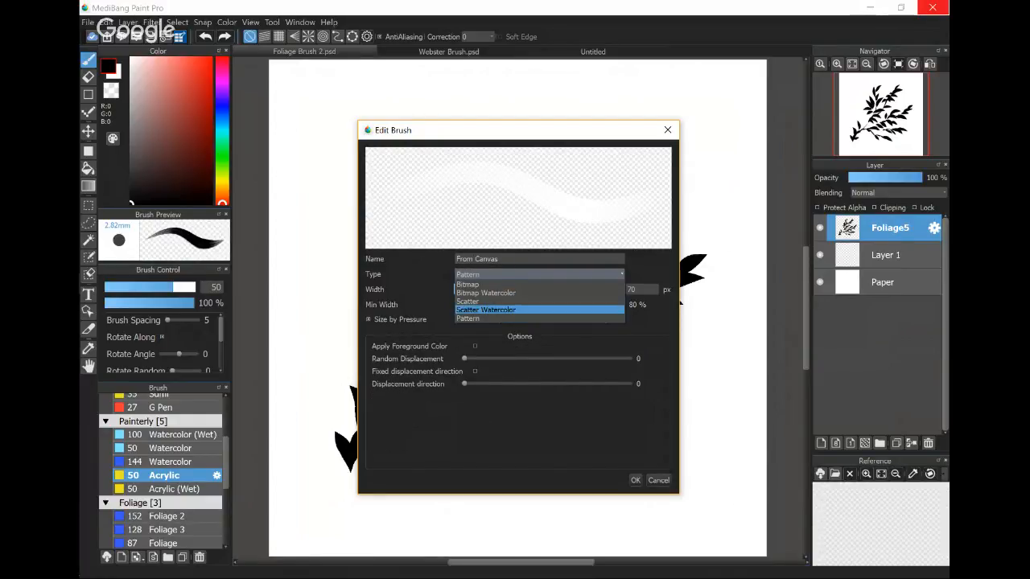
left_click(539, 301)
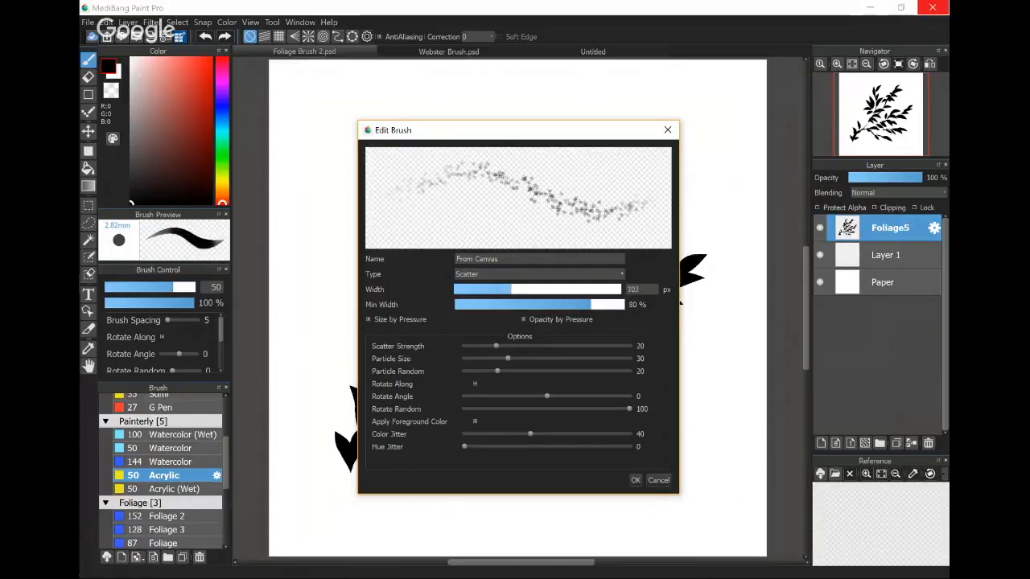
mouse_move(529, 289)
left_mouse_down()
mouse_move(454, 305)
mouse_move(515, 305)
mouse_move(463, 305)
left_mouse_up()
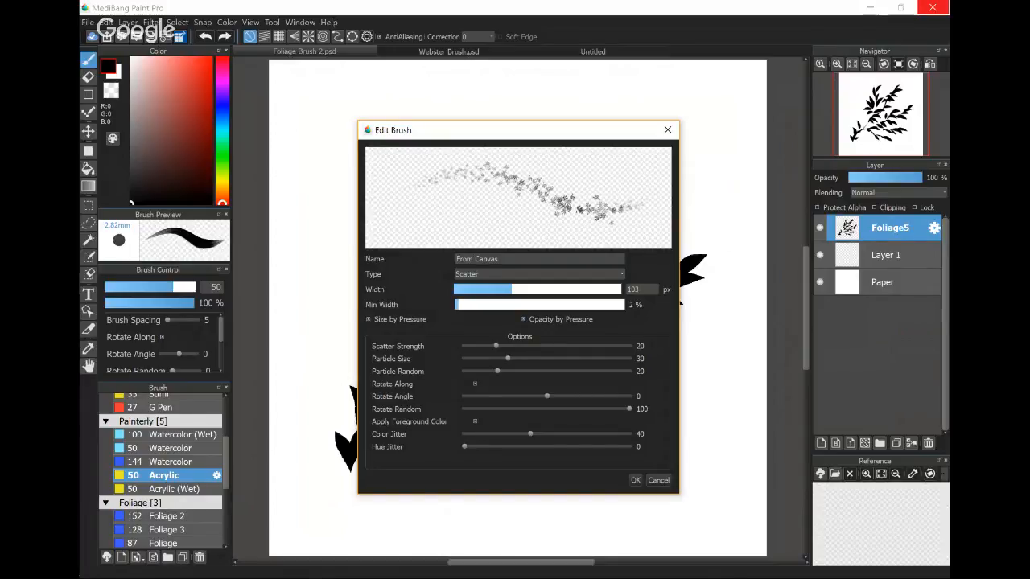
- Underline the Size by Pressure and Opacity by Pressure options in red on a screen sketch and close it
key("super+w")
left_click_drag(381, 335, 436, 336)
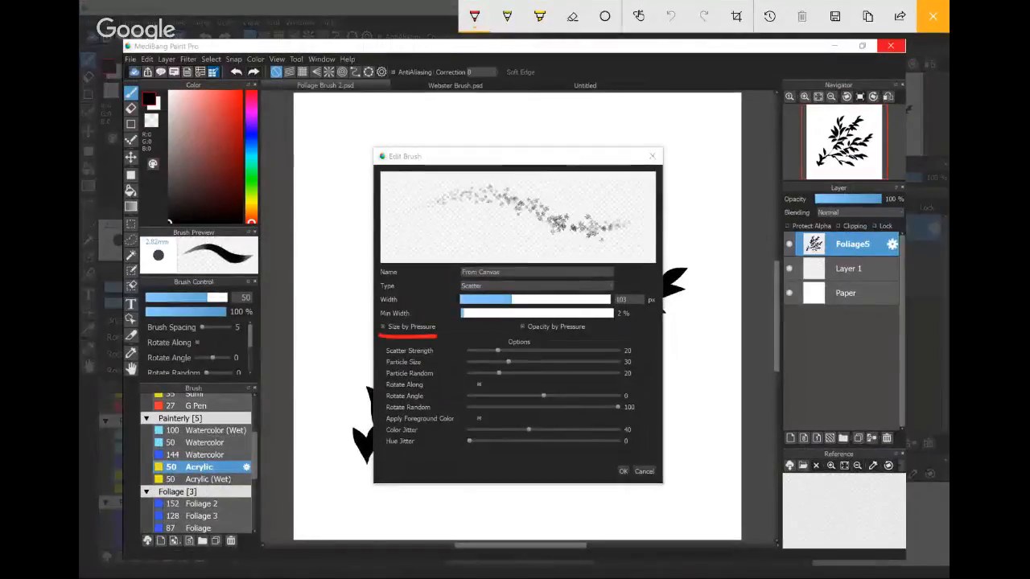
left_click_drag(515, 337, 585, 335)
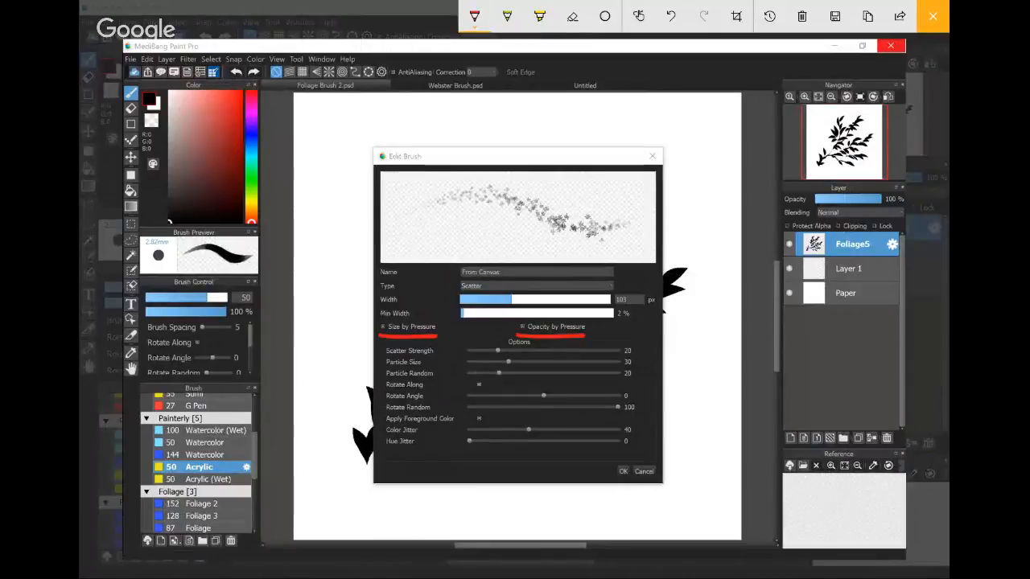
left_click(933, 16)
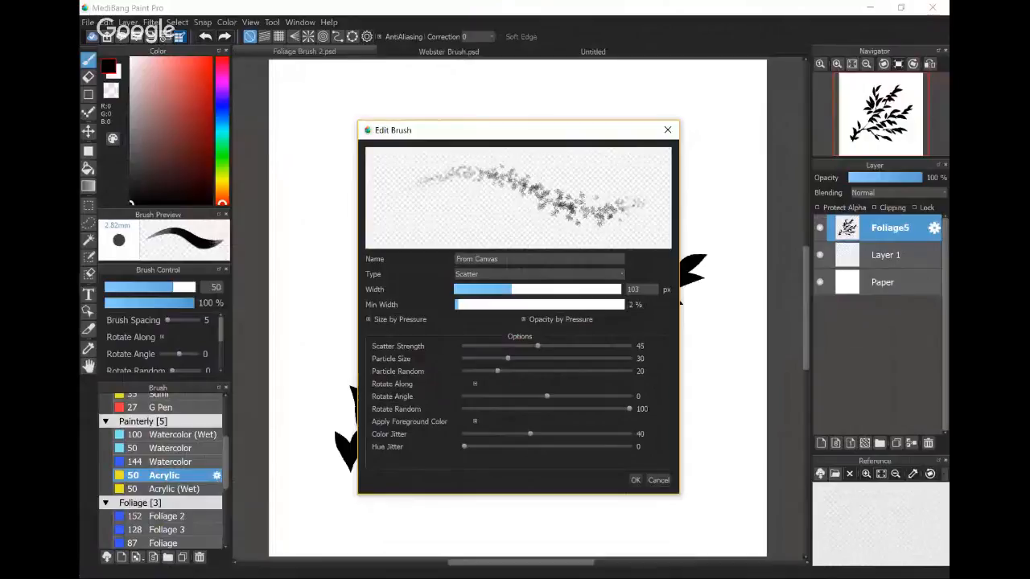
- Set scatter strength 100, particle size 50, particle random 9, rotate angle 17, rotate random 27 and both jitters 0, and finish the brush
left_click_drag(536, 346, 629, 346)
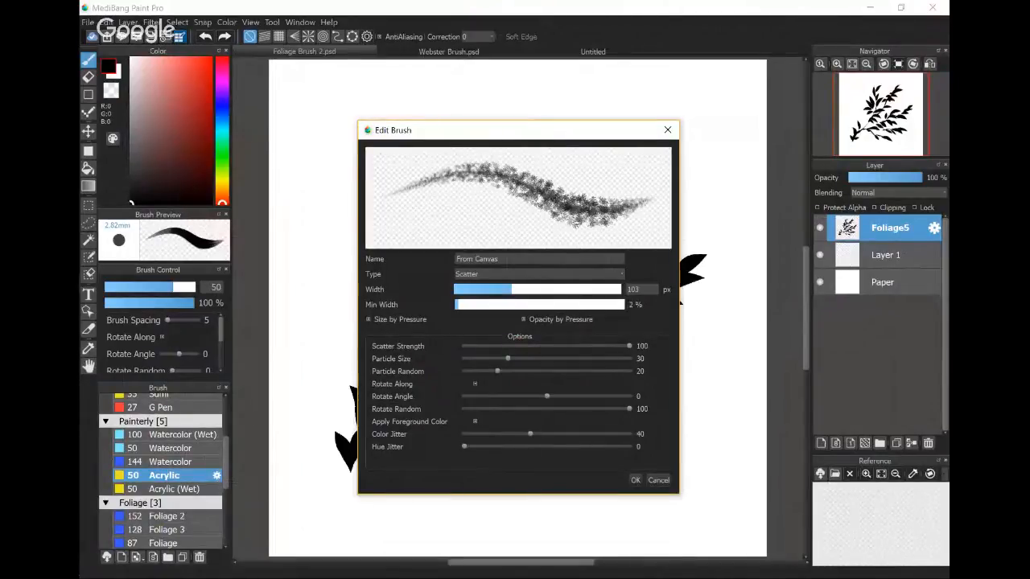
mouse_move(508, 358)
left_mouse_down()
mouse_move(542, 358)
mouse_move(480, 370)
left_mouse_up()
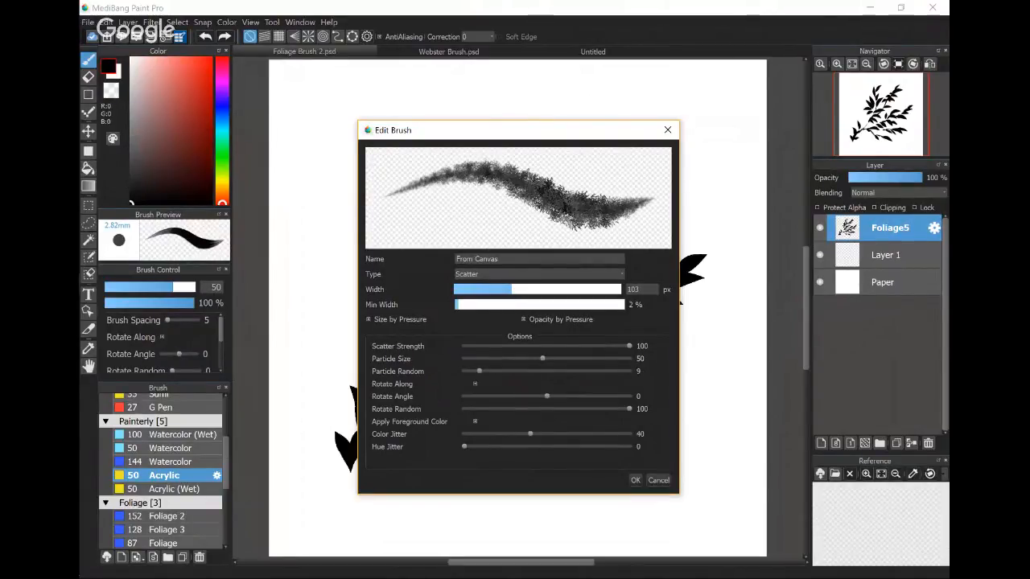
mouse_move(547, 396)
left_mouse_down()
mouse_move(575, 396)
mouse_move(464, 435)
left_mouse_up()
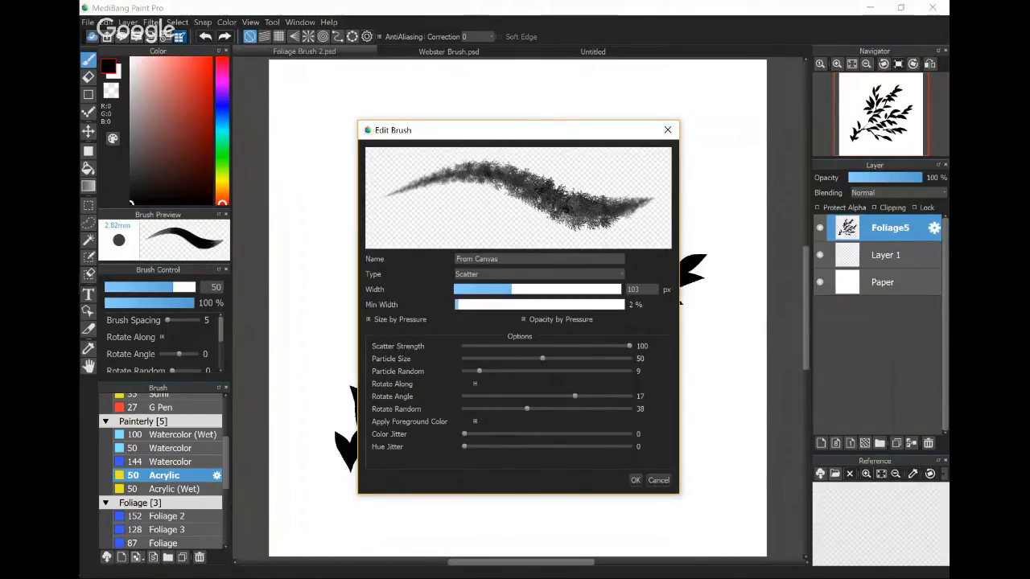
left_click(486, 446)
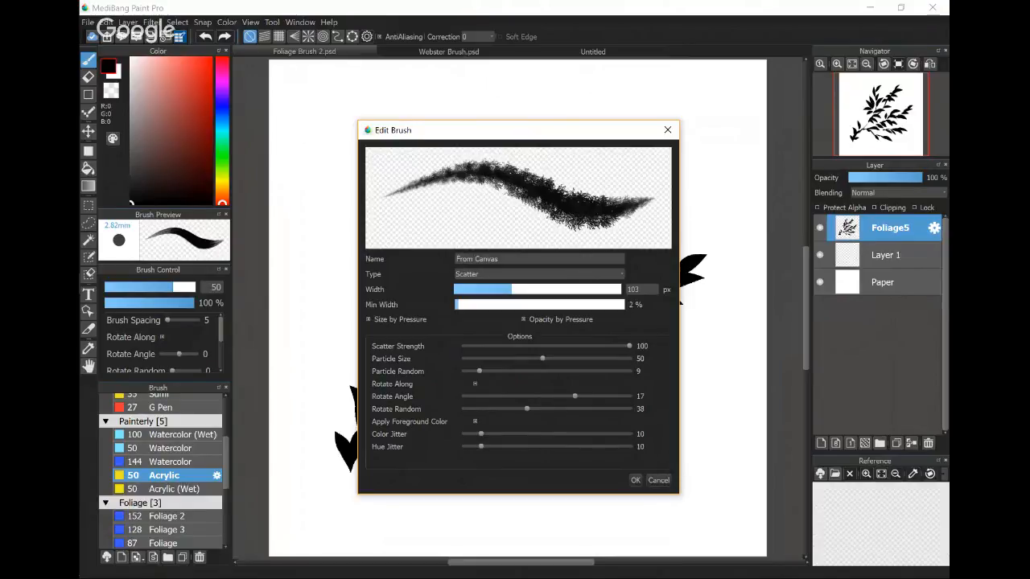
left_click(466, 434)
left_click(465, 446)
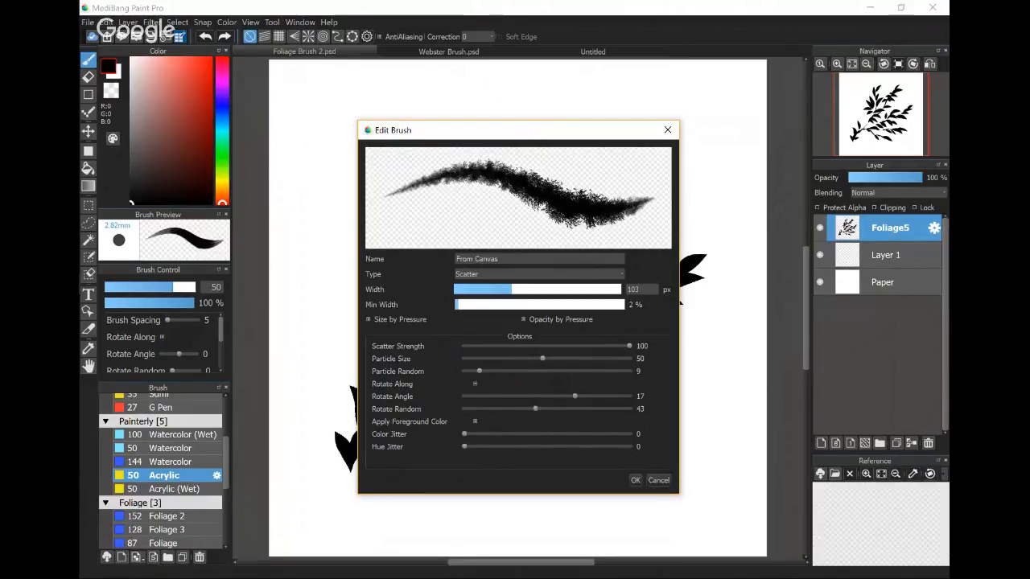
left_click_drag(517, 409, 509, 408)
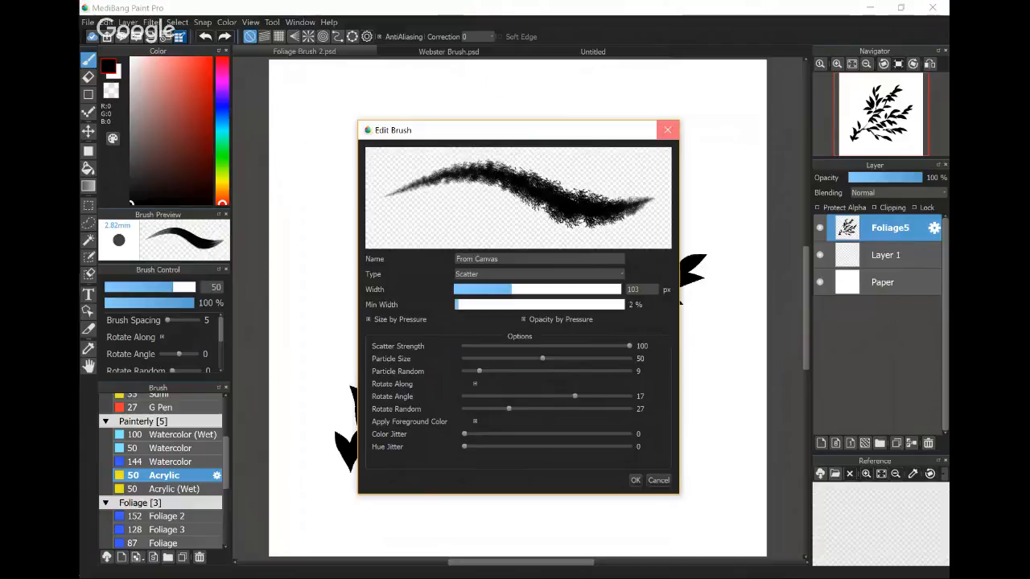
left_click(667, 130)
- Paint test dabs in the blank area beside the branch's upper leaves, raising the new brush's particle size to 72 between them
left_click_drag(351, 129, 348, 135)
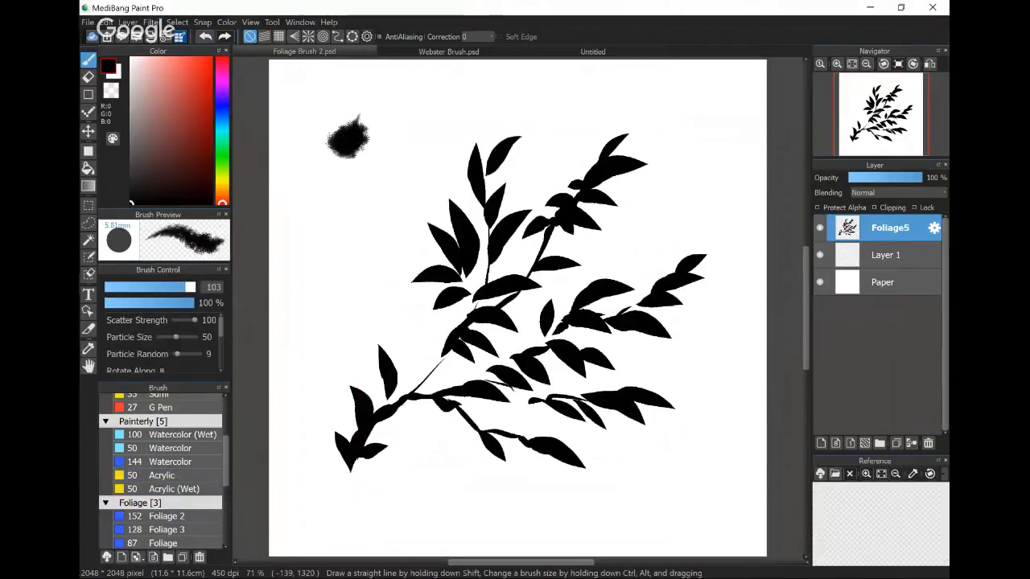
left_click_drag(176, 337, 184, 337)
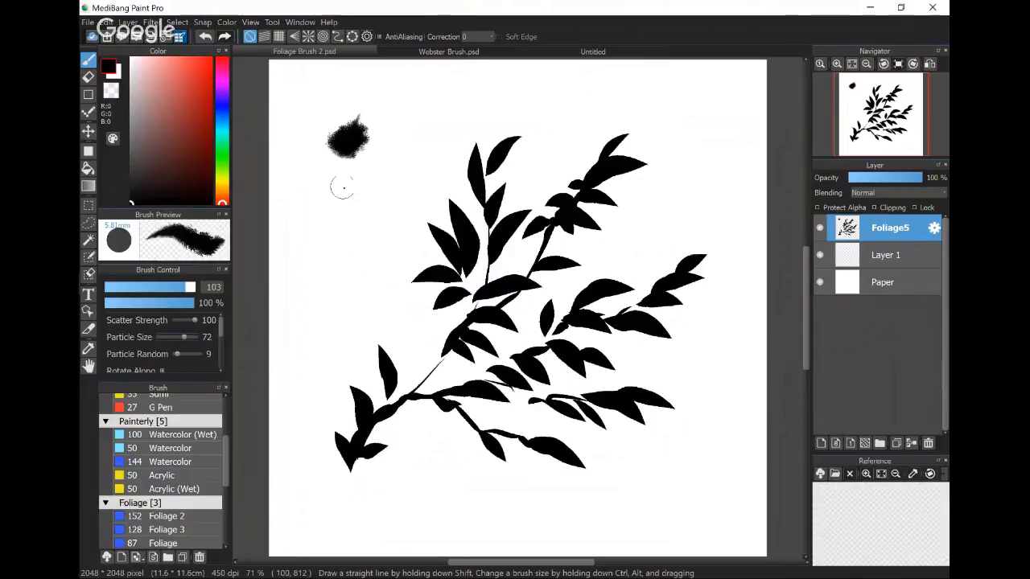
mouse_move(354, 129)
left_mouse_down()
mouse_move(373, 112)
mouse_move(347, 133)
left_mouse_up()
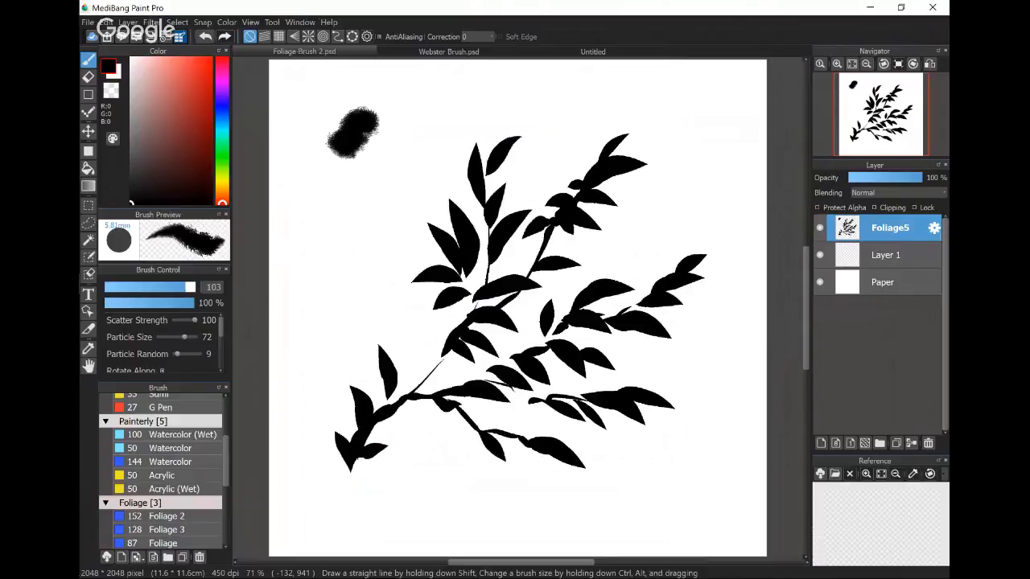
- Edit the From Canvas brush with a scatter strength of 66 and paint a short test stroke below the first dabs
scroll(161, 474, "down", 5)
left_click(216, 542)
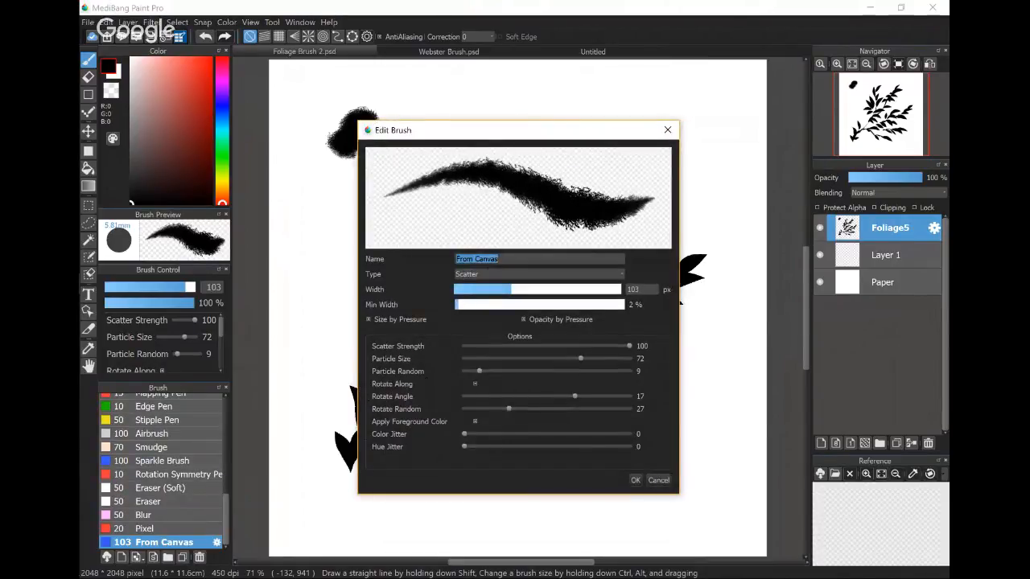
left_click(508, 409)
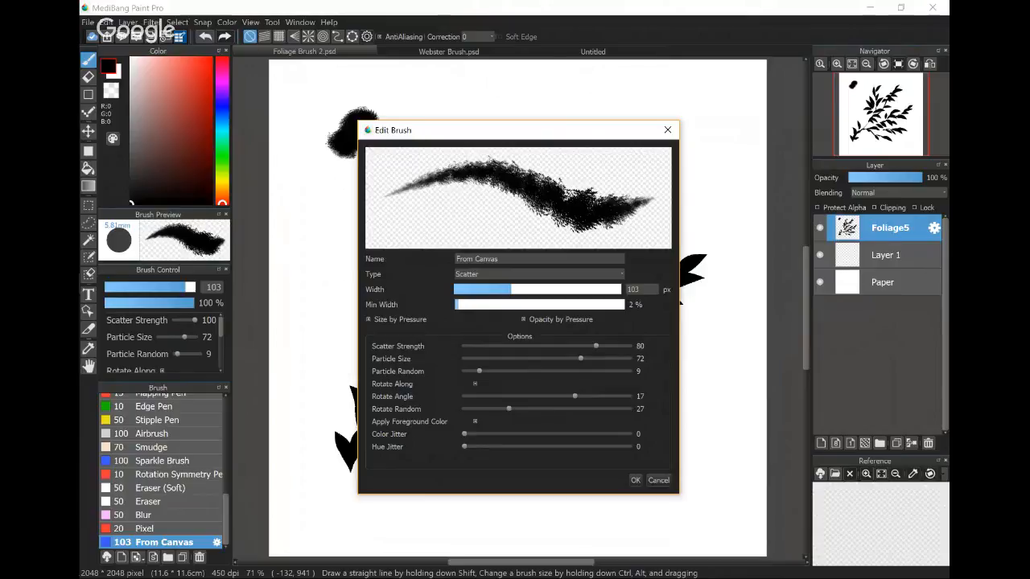
left_click_drag(579, 346, 572, 346)
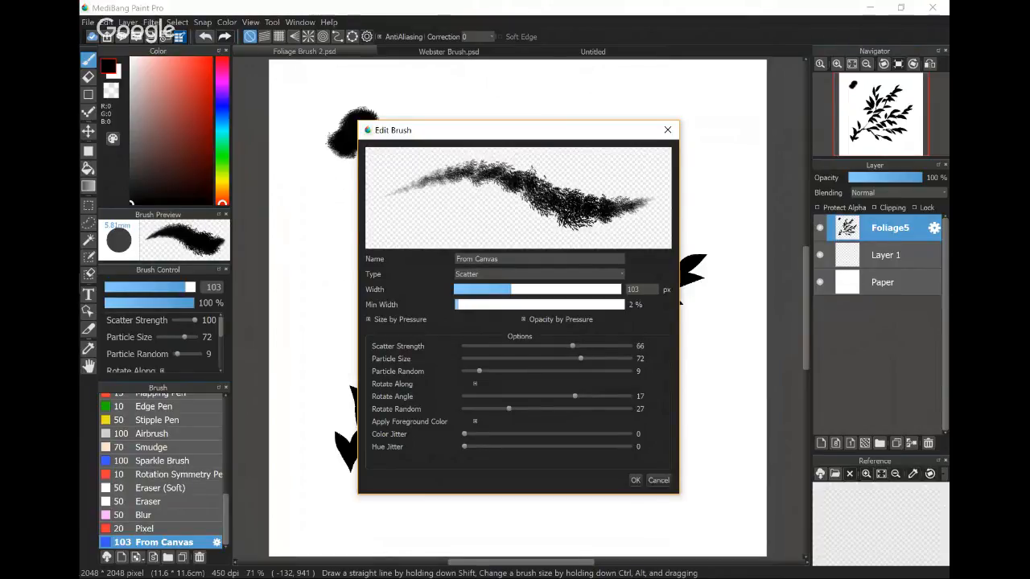
left_click(635, 480)
left_click_drag(362, 220, 333, 270)
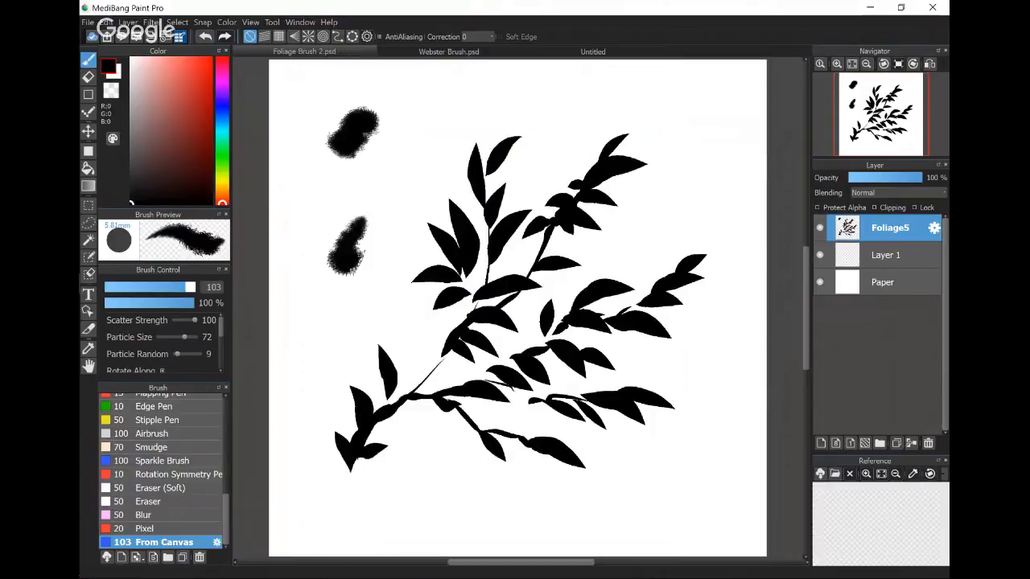
- Edit the From Canvas brush with a scatter strength of 50 and paint a short test stroke
left_click(216, 542)
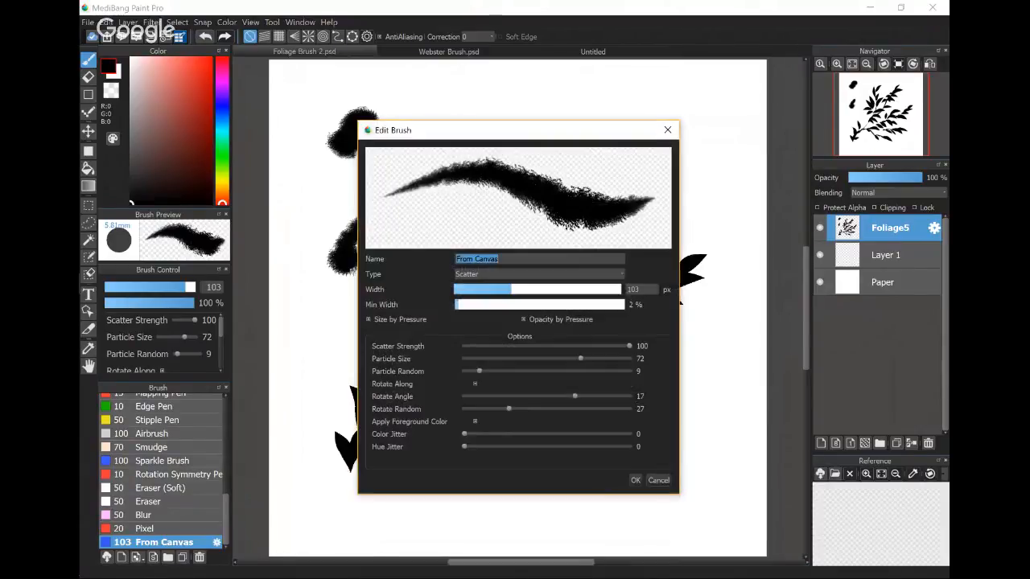
left_click_drag(629, 346, 546, 346)
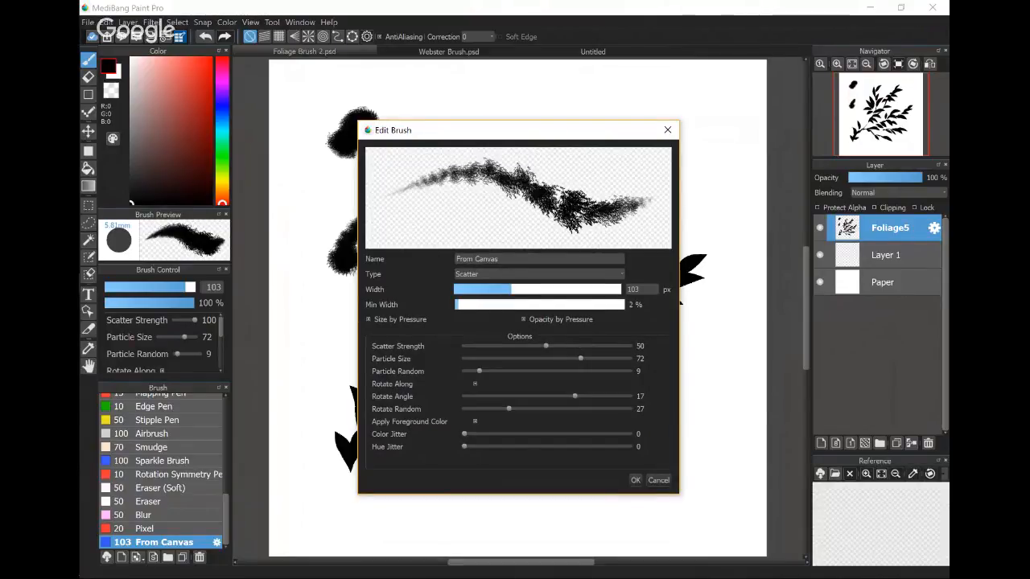
left_click(636, 480)
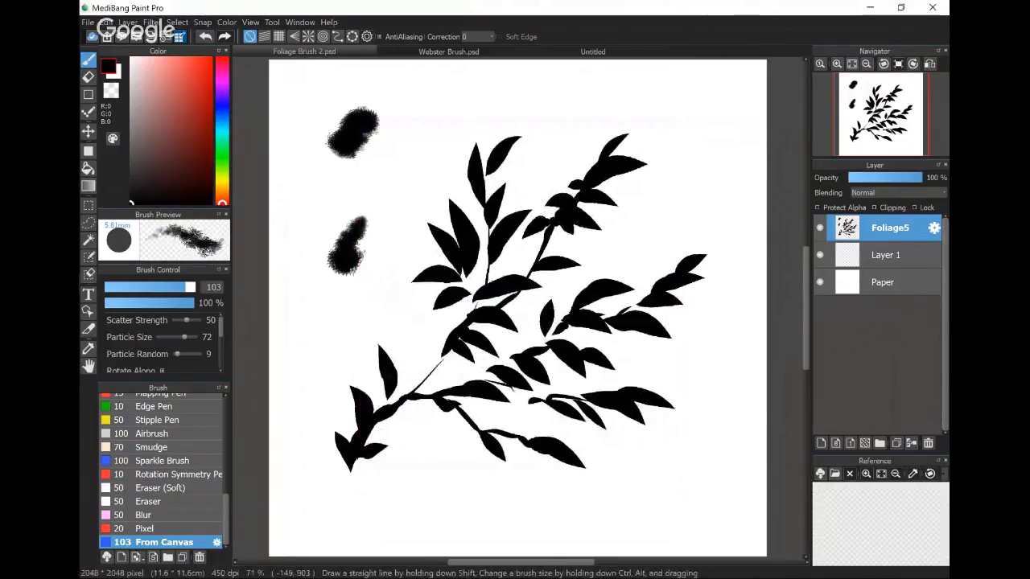
mouse_move(462, 101)
left_mouse_down()
mouse_move(425, 135)
mouse_move(416, 122)
mouse_move(419, 145)
mouse_move(462, 107)
mouse_move(450, 137)
mouse_move(472, 120)
mouse_move(441, 165)
left_mouse_up()
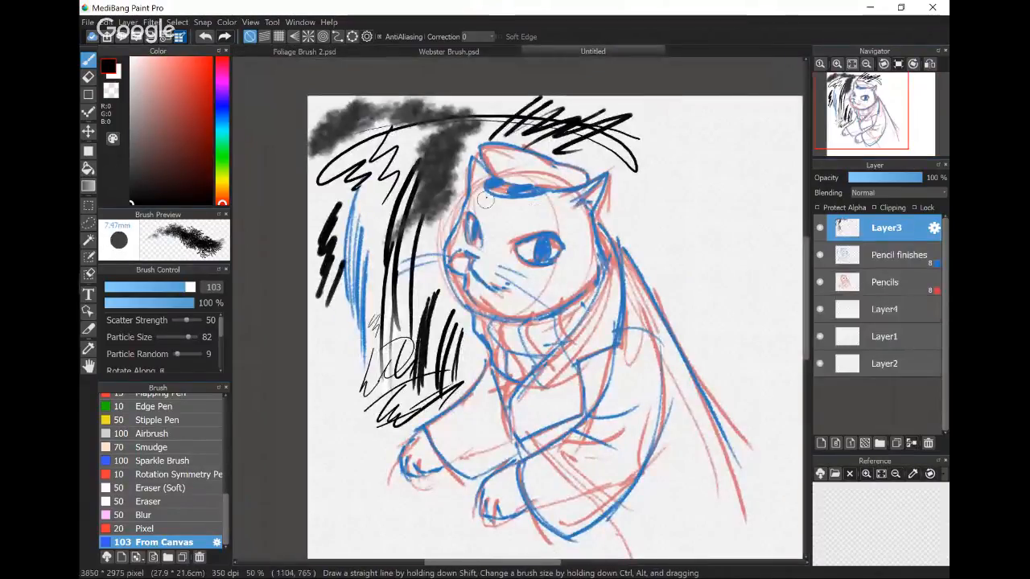
- Clear Layer3 of the cat sketch and paint test foliage beside the cat's ear, raising brush width to 126 and particle size to 92
key("Delete")
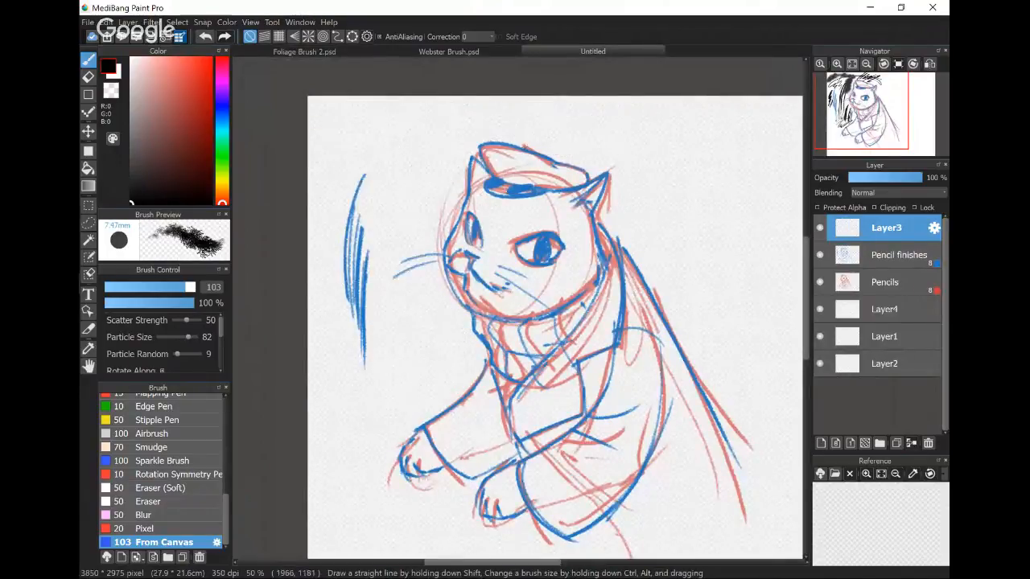
left_click_drag(636, 230, 679, 213)
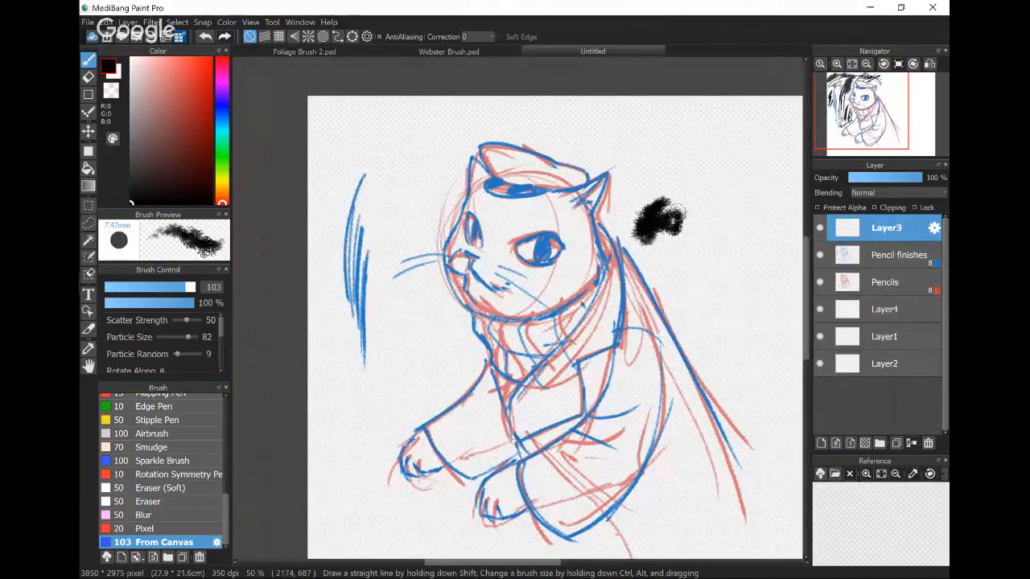
left_click(192, 287)
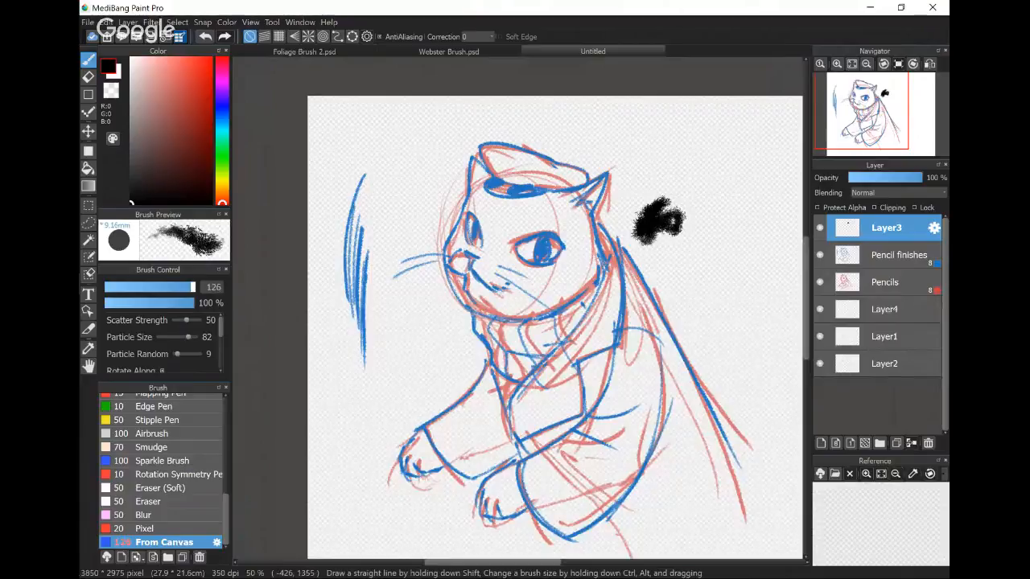
left_click(192, 337)
mouse_move(680, 173)
left_mouse_down()
mouse_move(651, 206)
mouse_move(632, 197)
mouse_move(691, 161)
mouse_move(684, 198)
mouse_move(728, 189)
mouse_move(631, 217)
mouse_move(685, 175)
mouse_move(720, 165)
mouse_move(736, 189)
mouse_move(668, 229)
mouse_move(664, 221)
left_mouse_up()
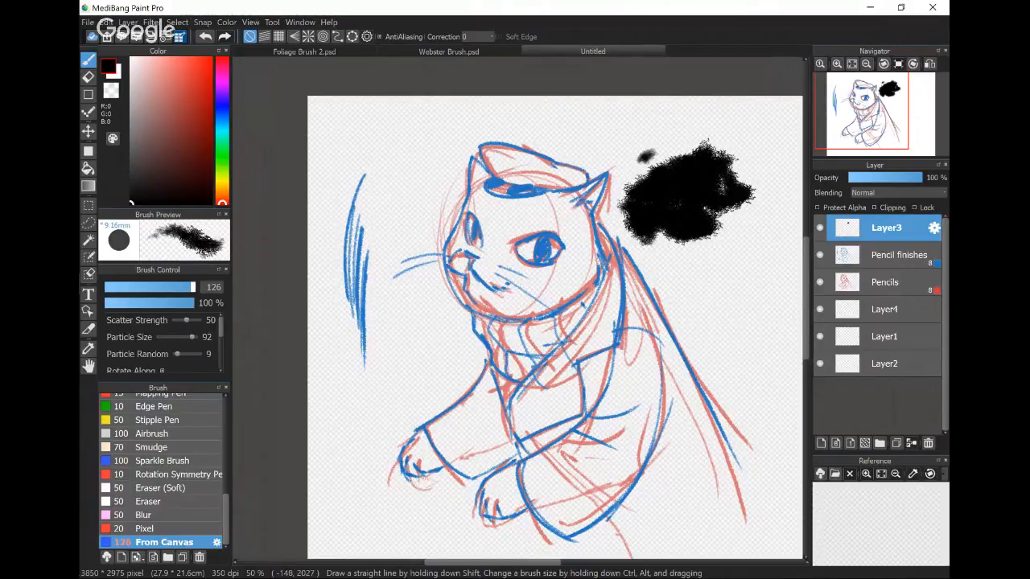
- Set the From Canvas brush's scatter strength to 30 and extend the foliage clump beside the cat's ear with more strokes
left_click(217, 542)
left_click_drag(546, 346, 512, 346)
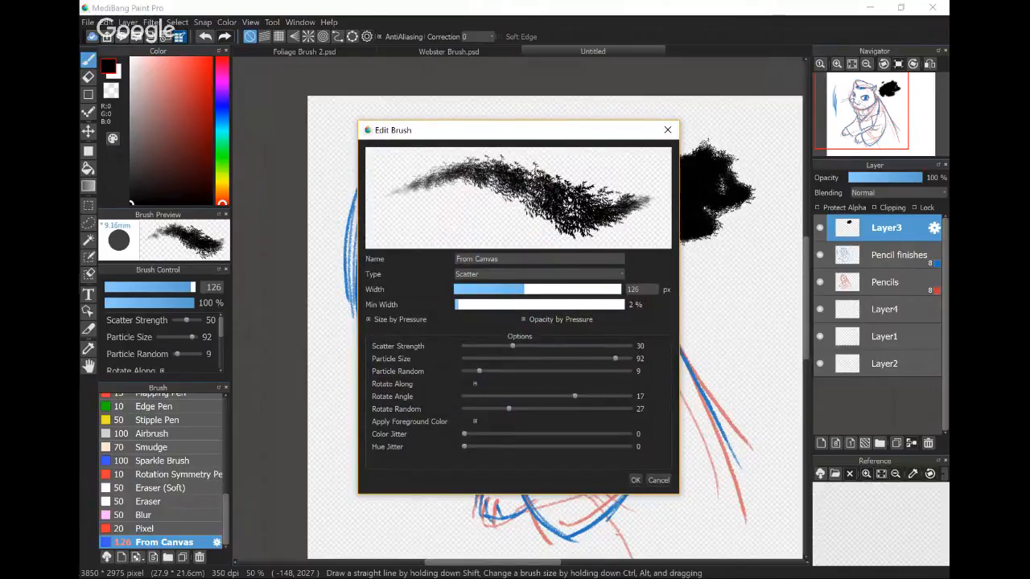
left_click(634, 479)
mouse_move(716, 250)
left_mouse_down()
mouse_move(761, 209)
mouse_move(756, 177)
mouse_move(748, 183)
mouse_move(772, 171)
mouse_move(748, 153)
left_mouse_up()
scroll(751, 154, "up", 4)
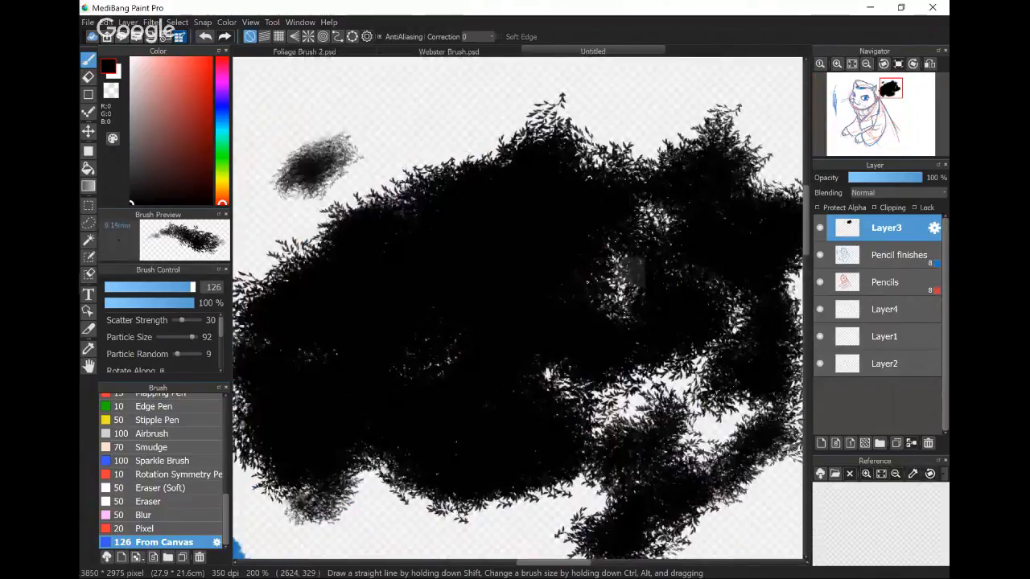
left_click_drag(632, 288, 584, 278)
left_click_drag(577, 121, 598, 149)
mouse_move(456, 143)
left_mouse_down()
mouse_move(451, 129)
mouse_move(391, 191)
left_mouse_up()
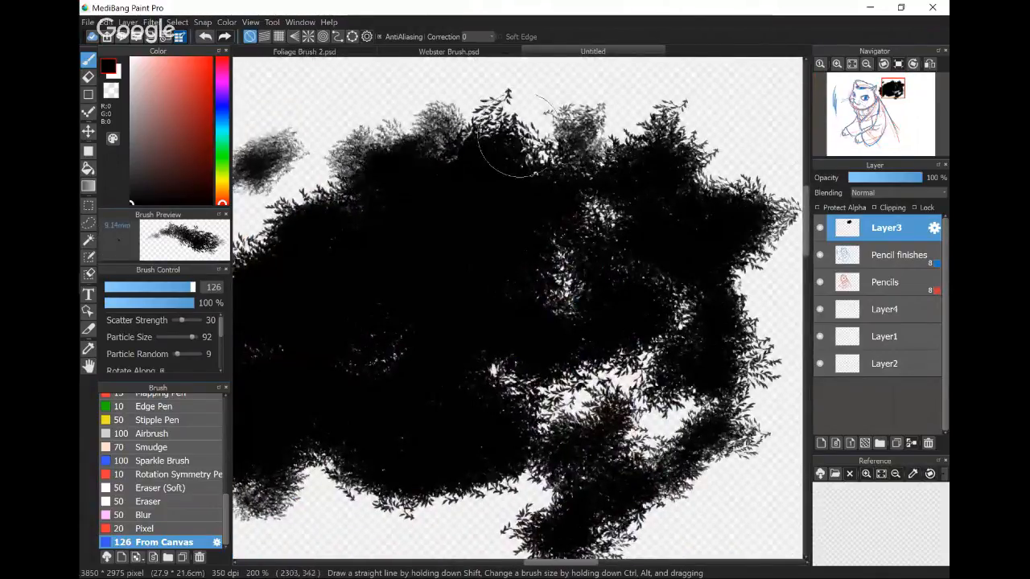
left_click_drag(515, 152, 554, 149)
- Set the From Canvas brush's particle random to 30 and paint more foliage over the clump's upper edge and its gaps
left_click(217, 542)
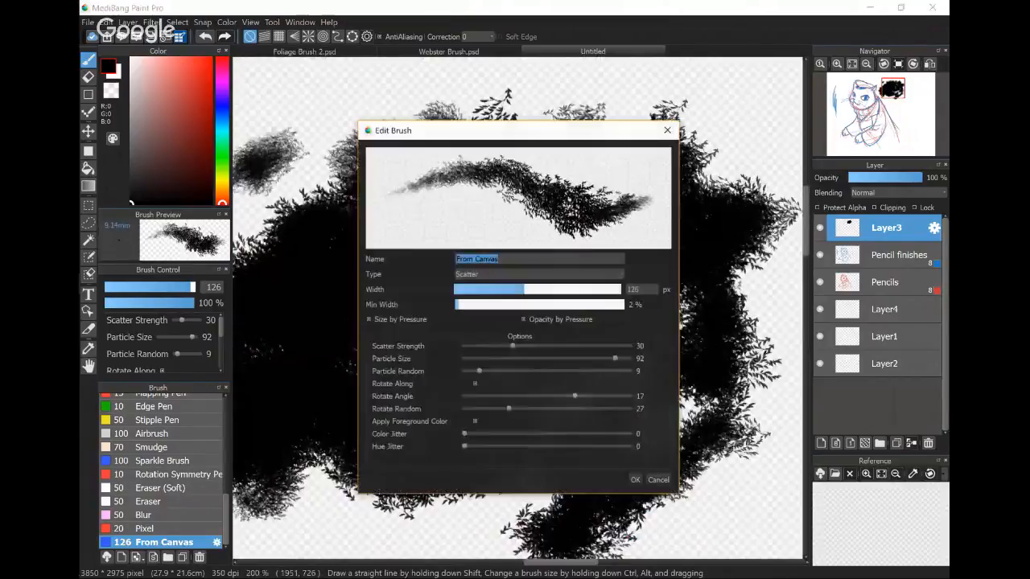
left_click(514, 259)
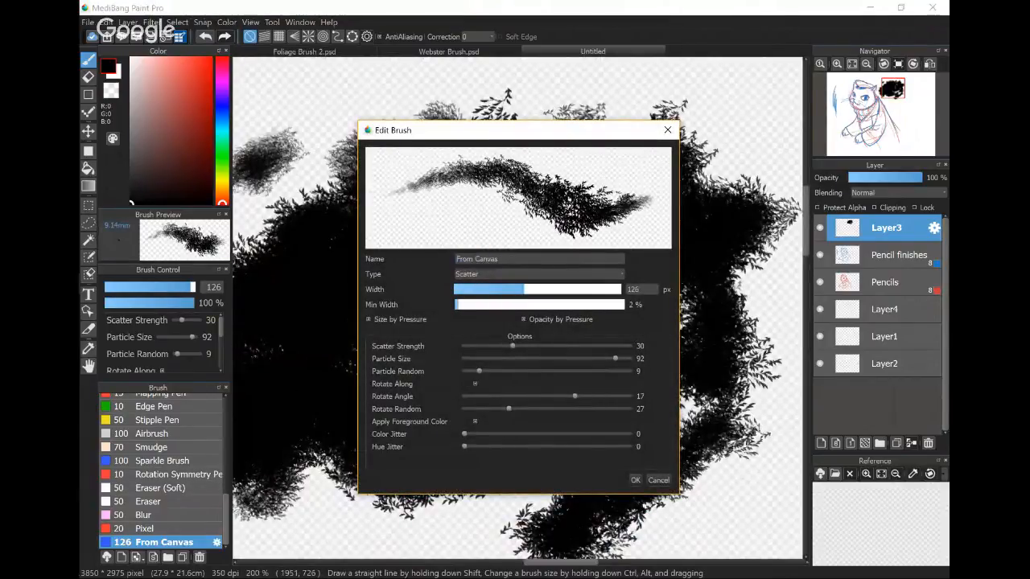
left_click_drag(464, 372, 514, 371)
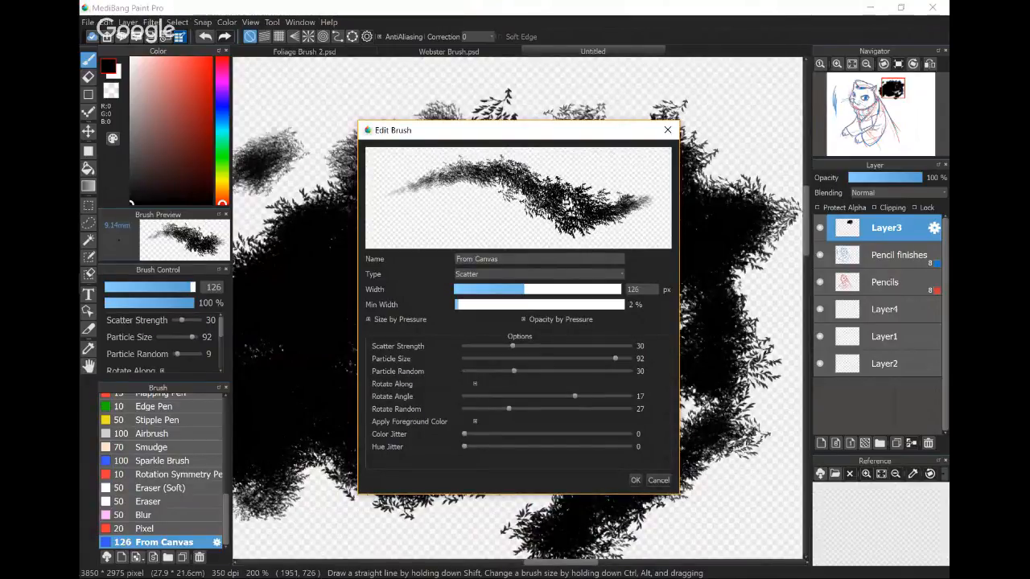
left_click(636, 480)
mouse_move(412, 107)
left_mouse_down()
mouse_move(367, 117)
mouse_move(535, 103)
left_mouse_up()
scroll(563, 298, "down", 3)
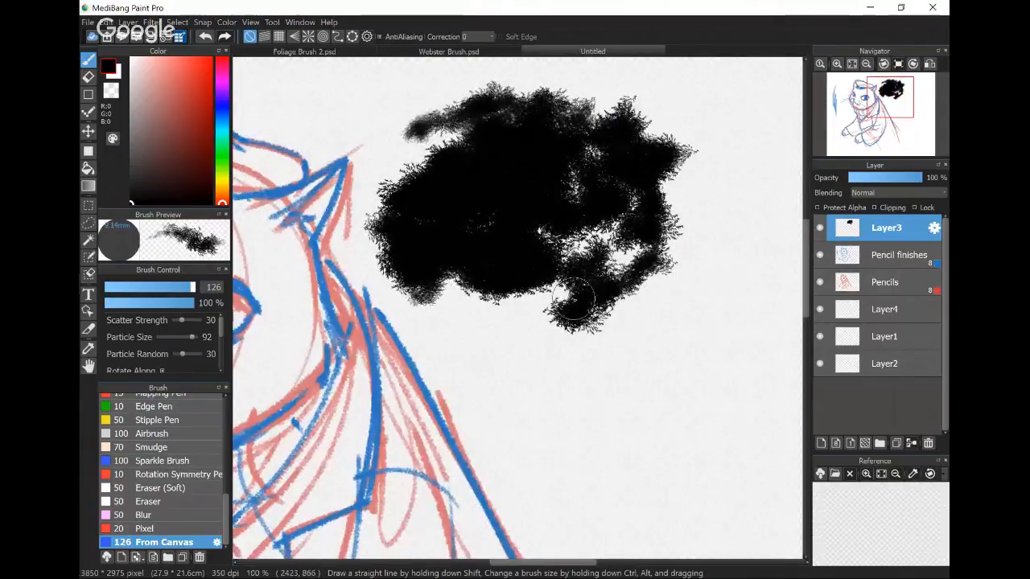
mouse_move(574, 300)
left_mouse_down()
mouse_move(651, 181)
mouse_move(574, 191)
left_mouse_up()
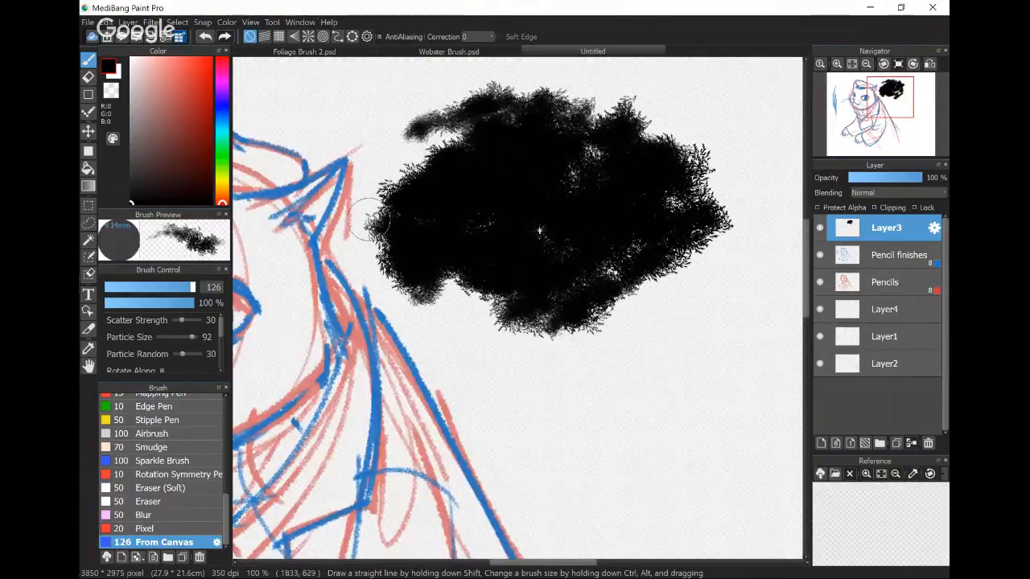
- Draw a black tree trunk and several branches beneath the foliage clump with the G Pen at width 27
left_click(161, 528)
left_click(161, 516)
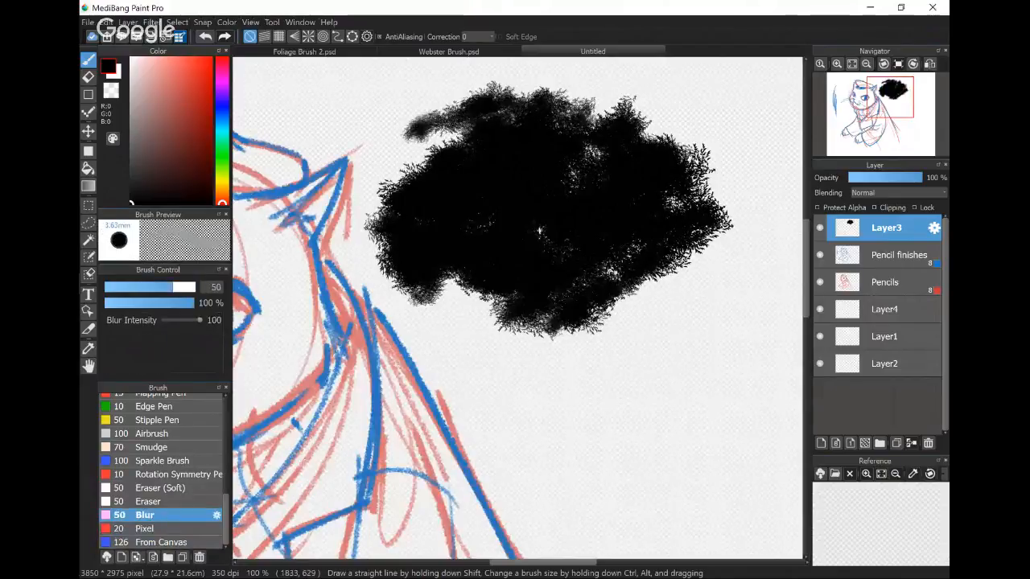
left_click(160, 407)
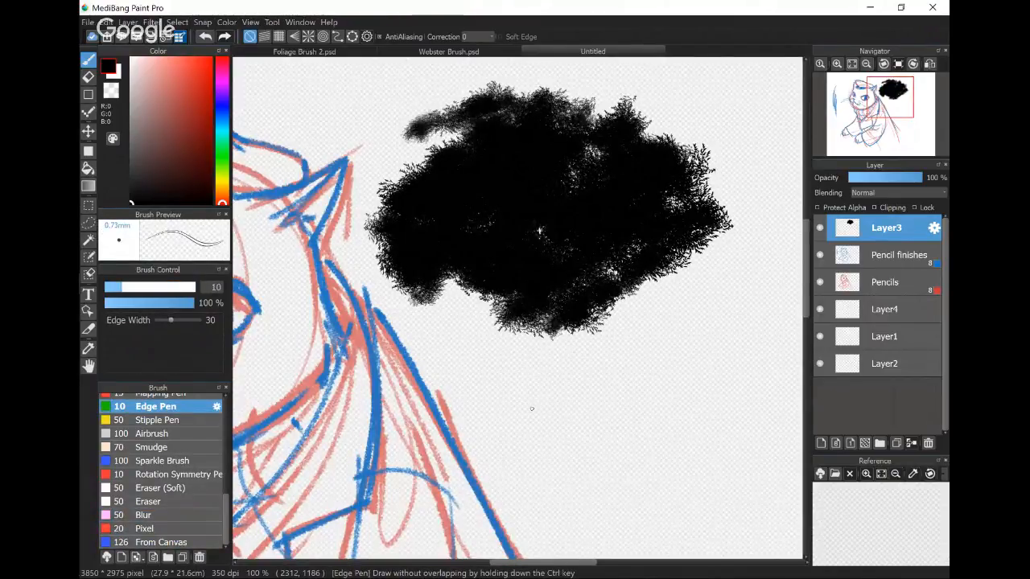
scroll(160, 475, "up", 4)
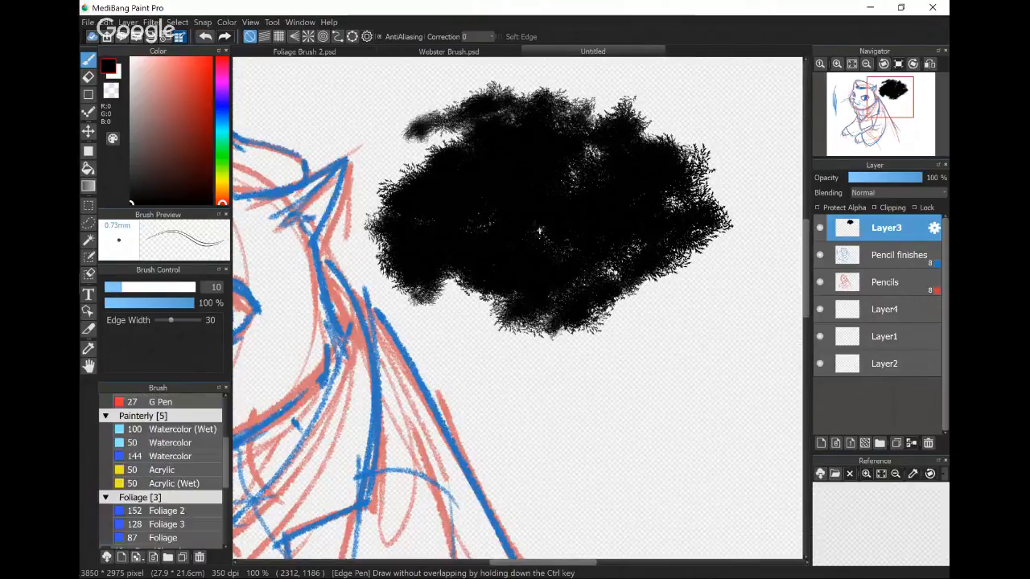
left_click(161, 452)
left_click_drag(552, 278, 561, 486)
left_click_drag(599, 325, 549, 376)
left_click_drag(692, 274, 590, 328)
left_click_drag(466, 287, 531, 354)
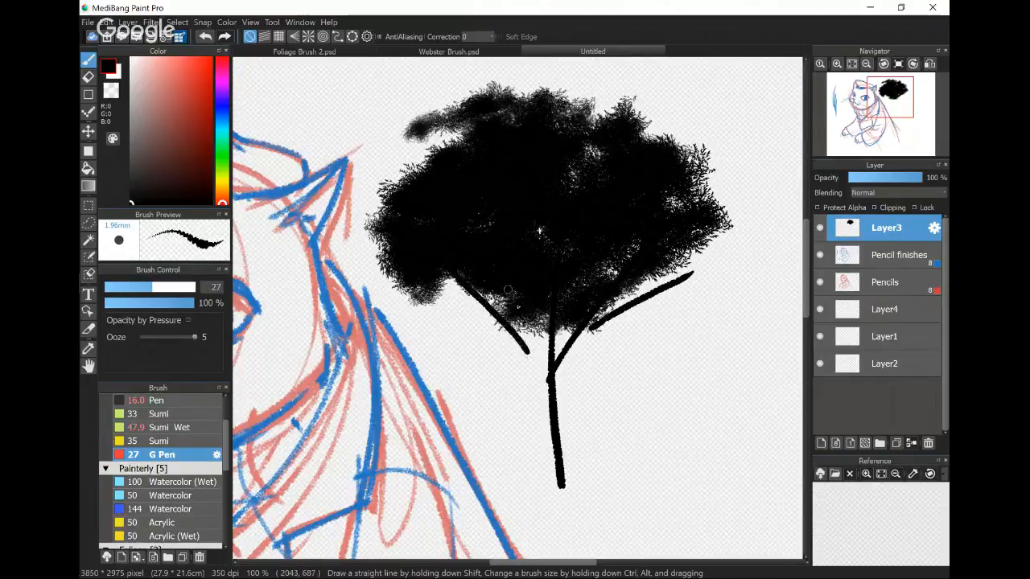
left_click_drag(418, 286, 528, 360)
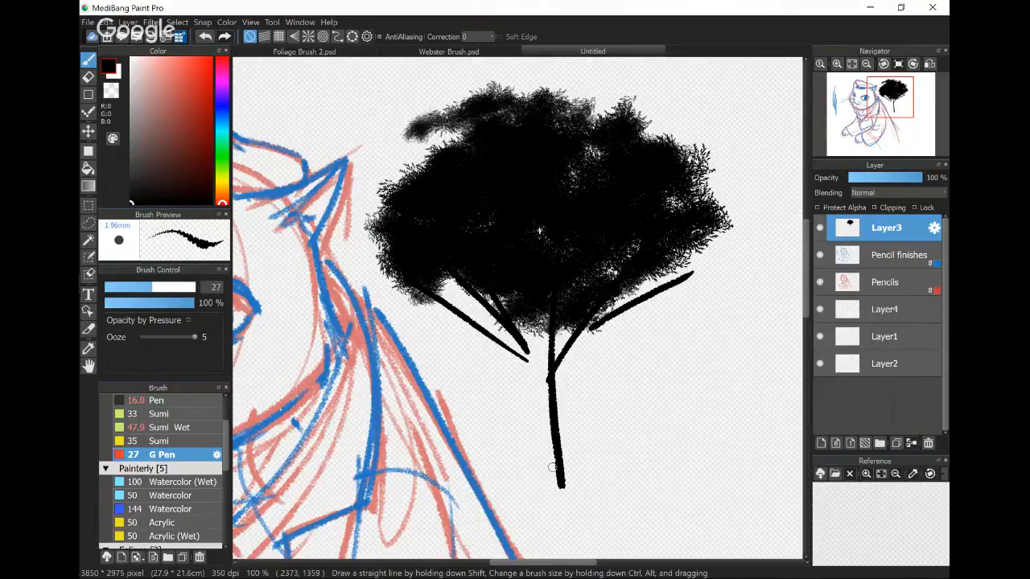
mouse_move(663, 286)
left_mouse_down()
mouse_move(682, 251)
mouse_move(692, 262)
left_mouse_up()
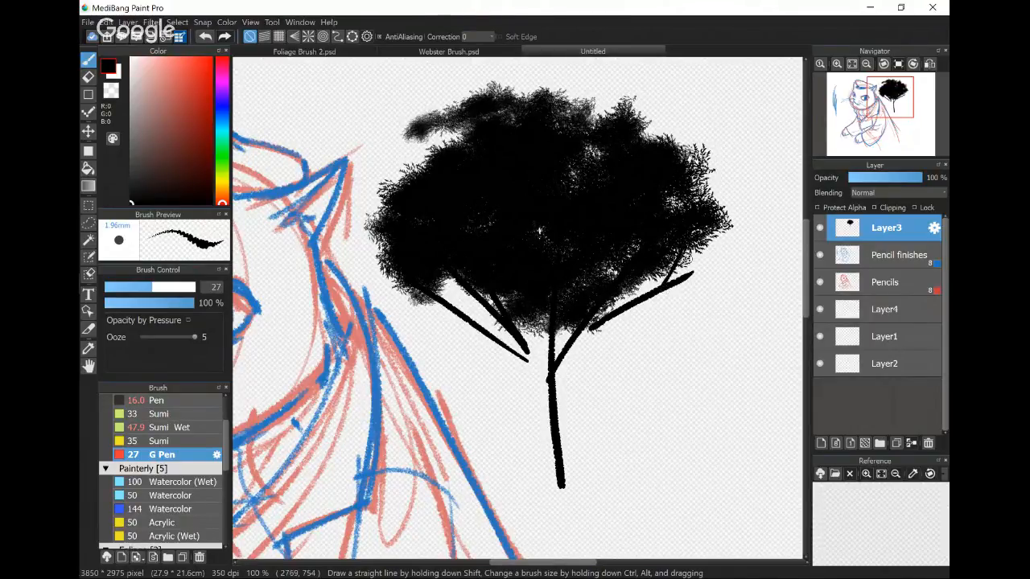
- Paint more foliage around the canopy and over the branch ends with the From Canvas brush
scroll(161, 471, "down", 5)
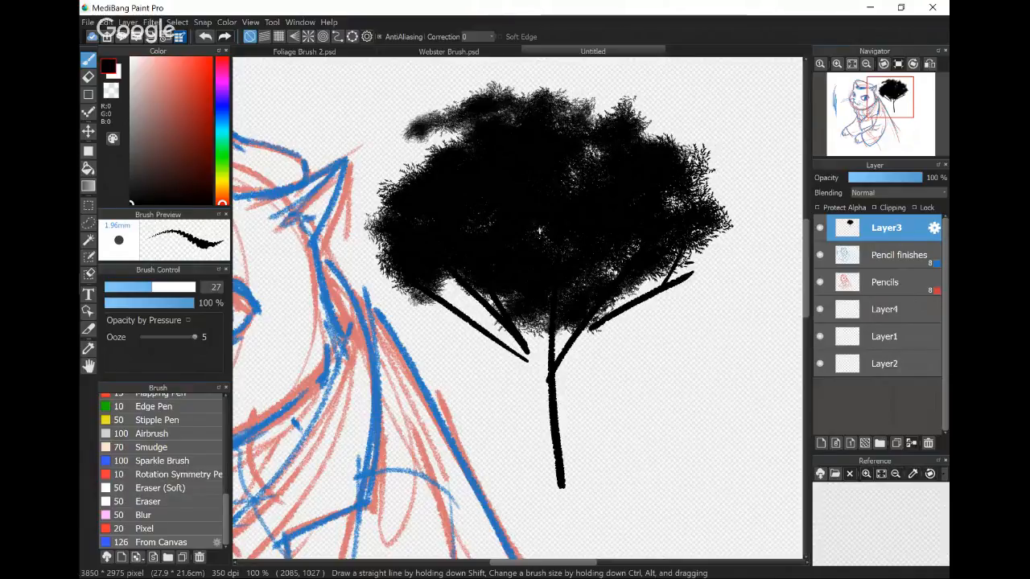
left_click(165, 543)
mouse_move(405, 277)
left_mouse_down()
mouse_move(359, 281)
mouse_move(361, 305)
mouse_move(403, 263)
mouse_move(379, 213)
mouse_move(337, 205)
mouse_move(366, 201)
left_mouse_up()
mouse_move(724, 148)
left_mouse_down()
mouse_move(680, 229)
mouse_move(708, 298)
mouse_move(595, 290)
mouse_move(483, 338)
mouse_move(511, 330)
mouse_move(564, 342)
mouse_move(470, 325)
left_mouse_up()
mouse_move(471, 118)
left_mouse_down()
mouse_move(414, 143)
mouse_move(576, 115)
mouse_move(598, 143)
mouse_move(643, 104)
mouse_move(668, 141)
mouse_move(664, 112)
mouse_move(718, 143)
mouse_move(714, 167)
left_mouse_up()
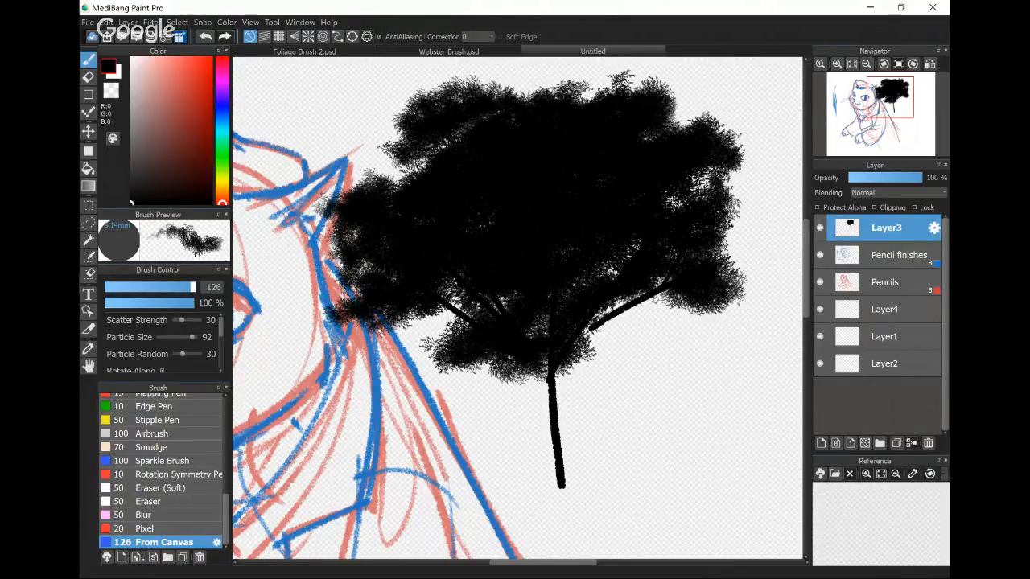
- Carve gaps into the canopy's edges by painting with transparent color, and switch back to black
left_click(111, 90)
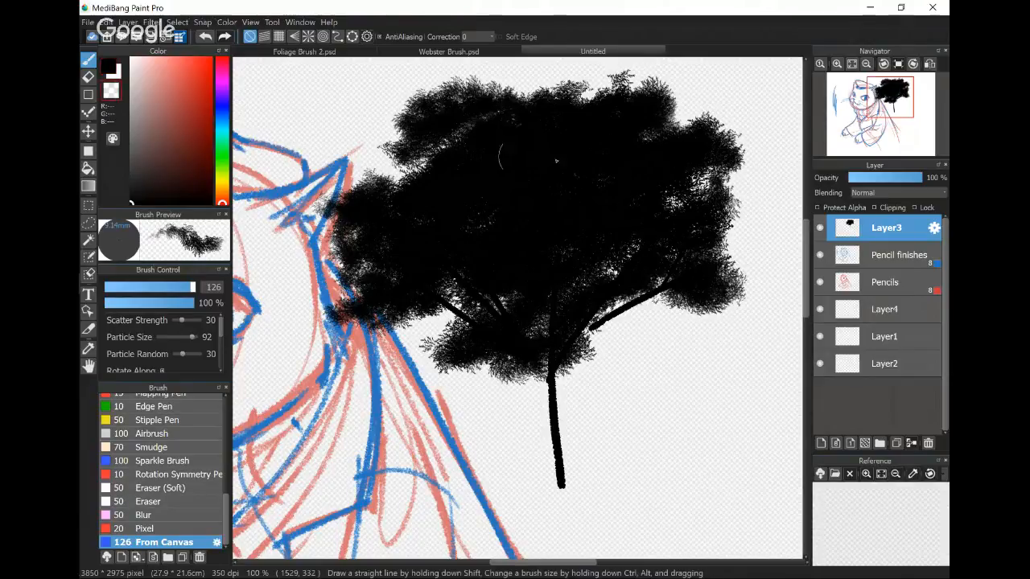
left_click_drag(741, 134, 724, 155)
left_click_drag(391, 171, 418, 181)
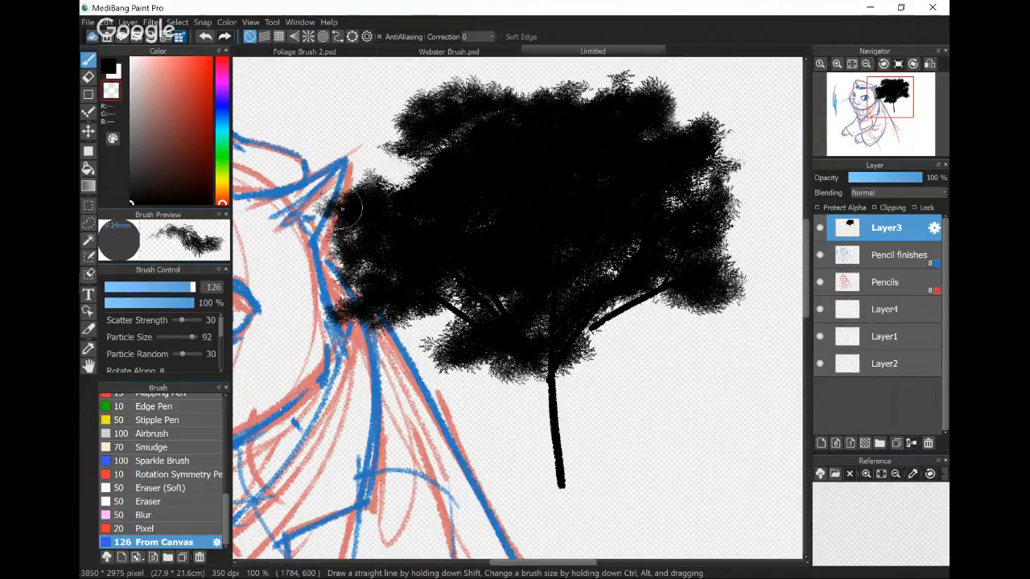
left_click_drag(381, 302, 431, 314)
left_click_drag(737, 244, 688, 249)
mouse_move(685, 95)
left_mouse_down()
mouse_move(652, 100)
mouse_move(668, 108)
mouse_move(649, 121)
mouse_move(672, 108)
mouse_move(734, 231)
mouse_move(611, 211)
mouse_move(573, 122)
mouse_move(639, 156)
mouse_move(592, 131)
mouse_move(609, 129)
mouse_move(634, 163)
left_mouse_up()
key("z")
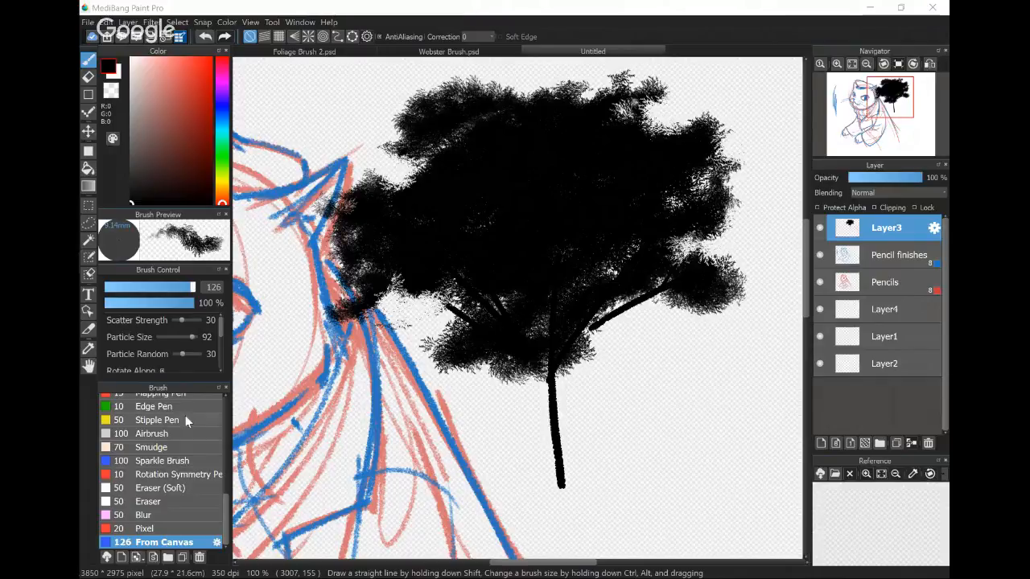
- Circle the cloud icon in red on a screen sketch and close the sketch
left_click_drag(226, 515, 223, 411)
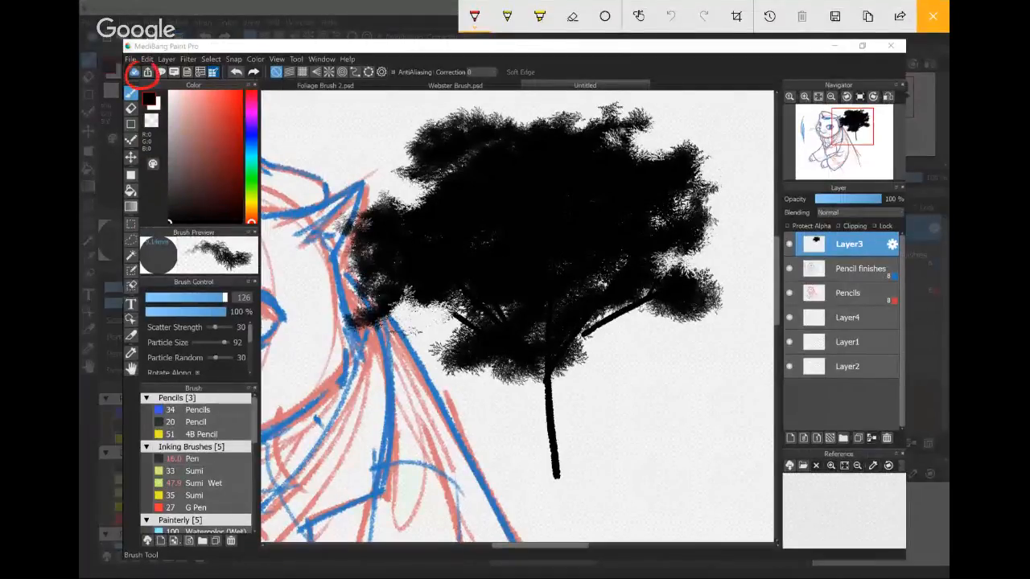
left_click_drag(154, 67, 134, 65)
left_click(932, 16)
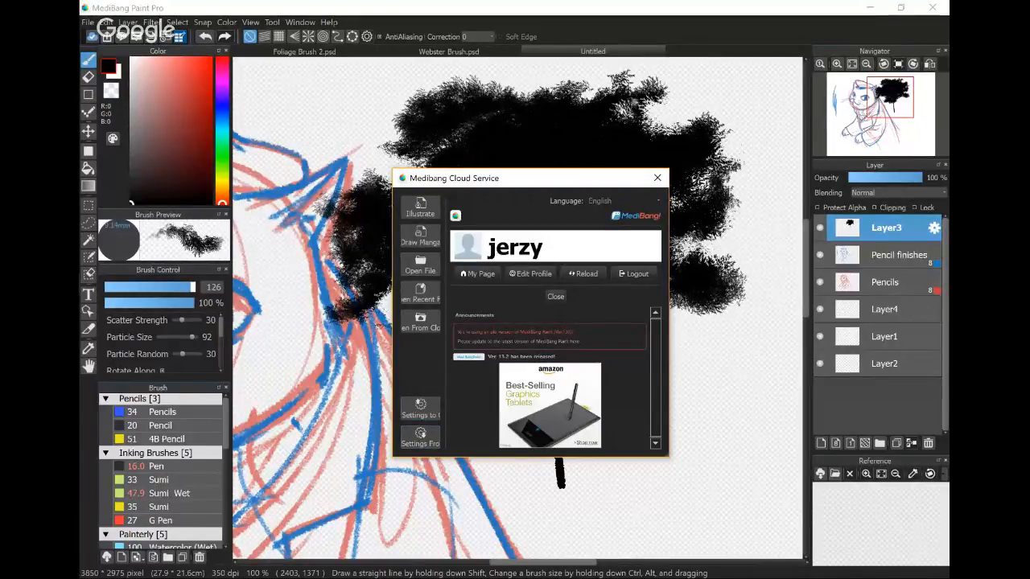
- Save the brush, material and palette settings to MediBang Cloud, overwriting the current cloud save
left_click(420, 409)
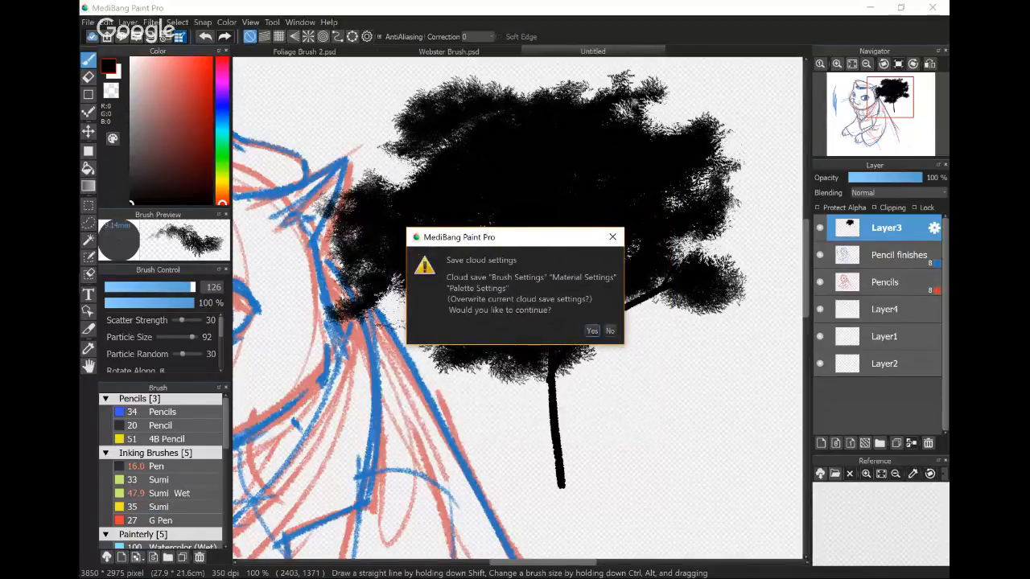
left_click(593, 331)
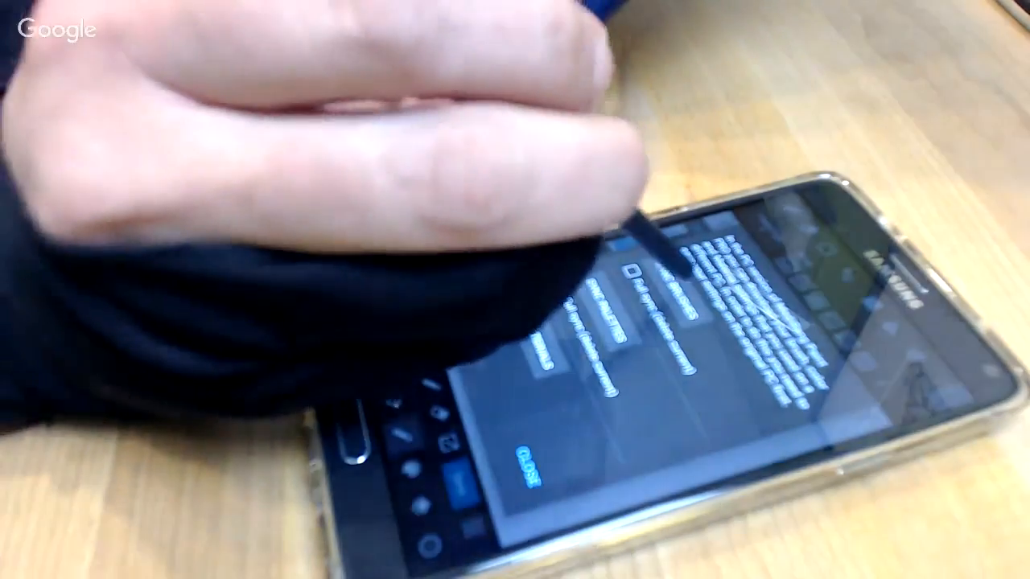
left_click(683, 270)
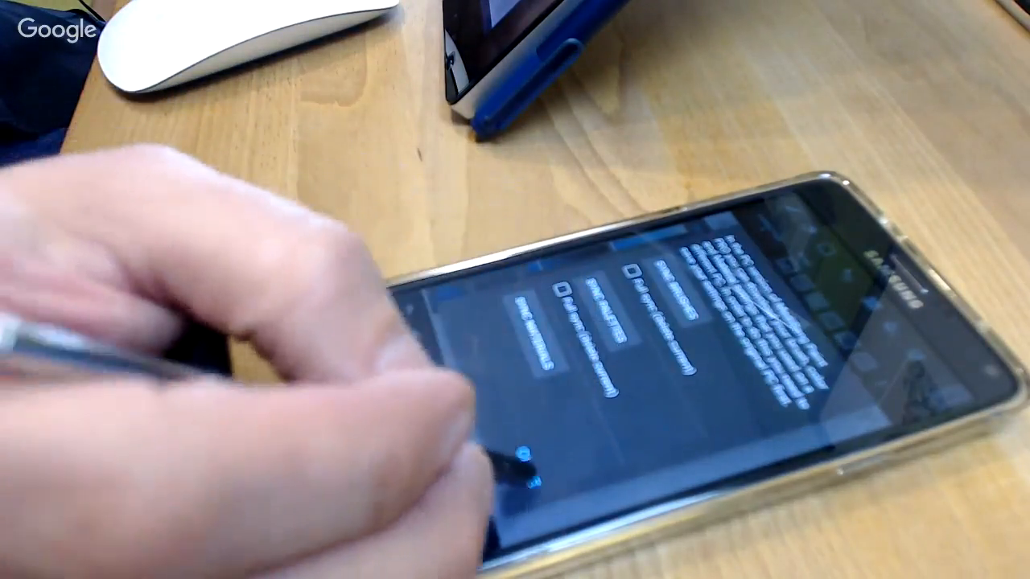
left_click(530, 474)
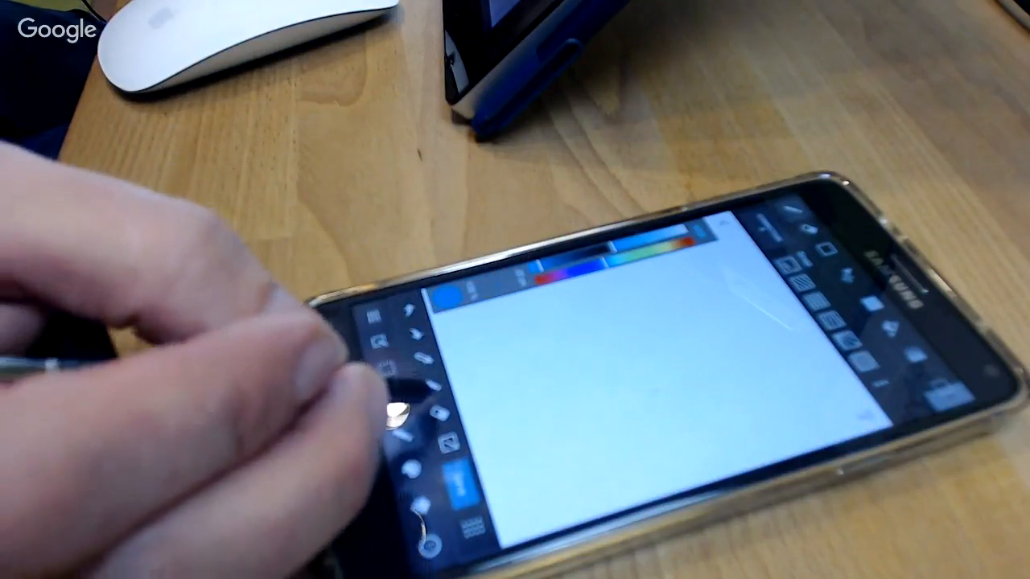
left_click(402, 436)
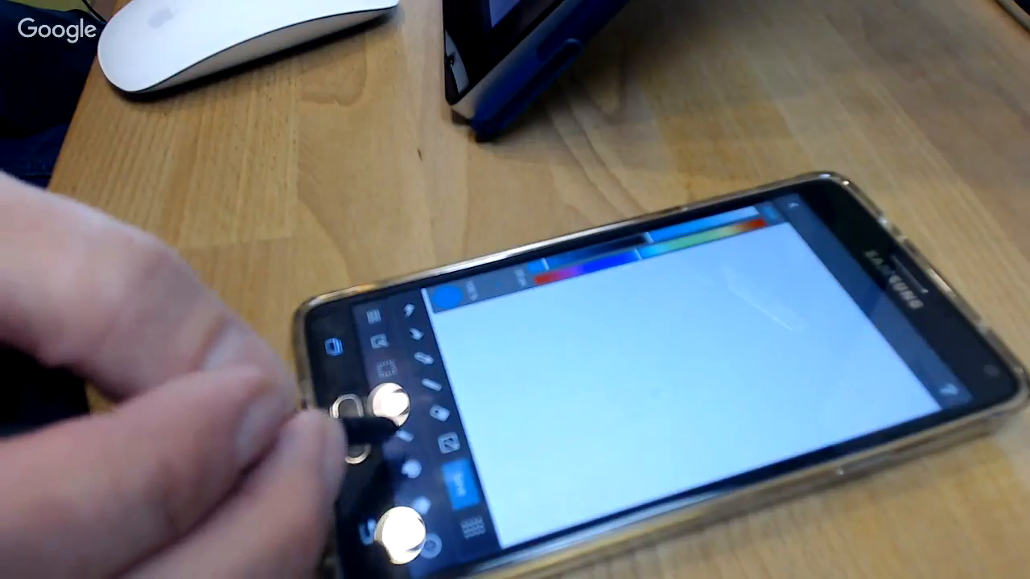
left_click(403, 436)
left_click(403, 436)
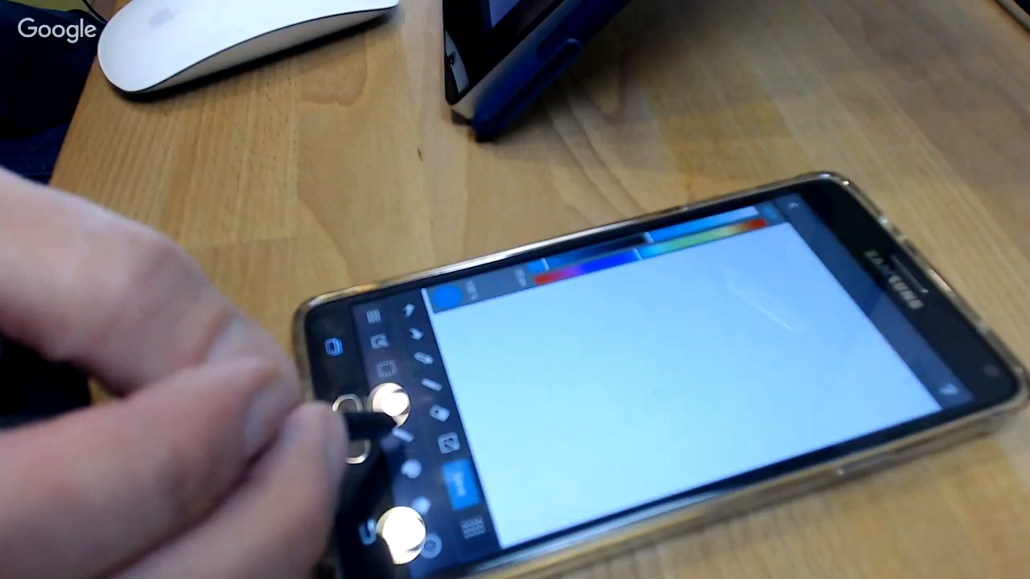
left_click(402, 436)
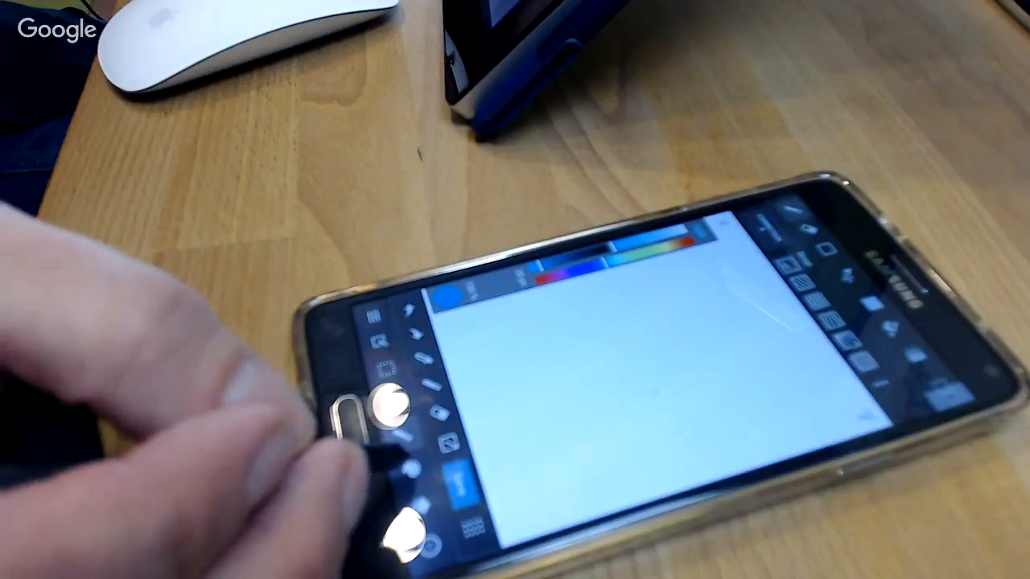
left_click(410, 469)
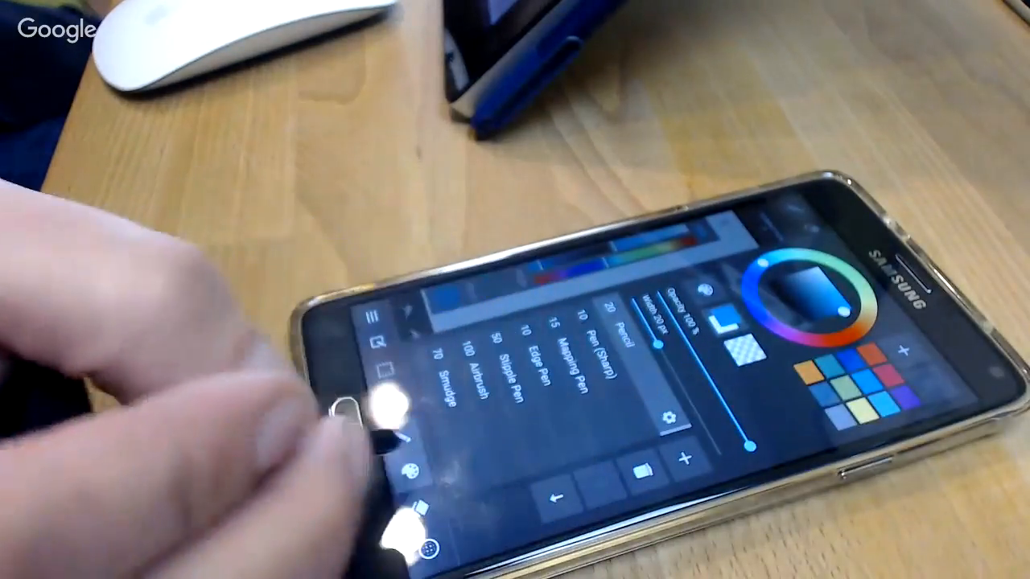
left_click(410, 469)
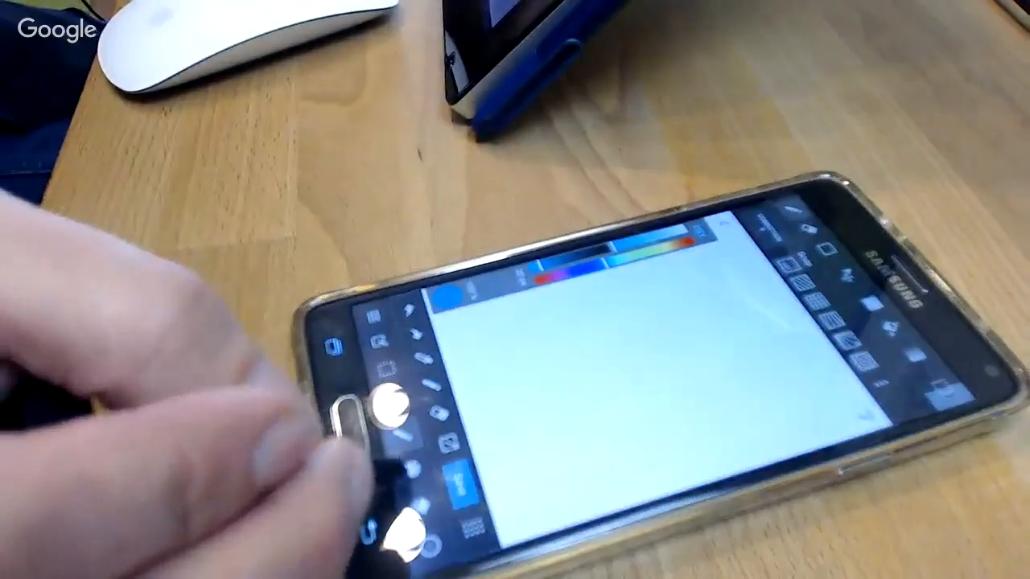
left_click(410, 469)
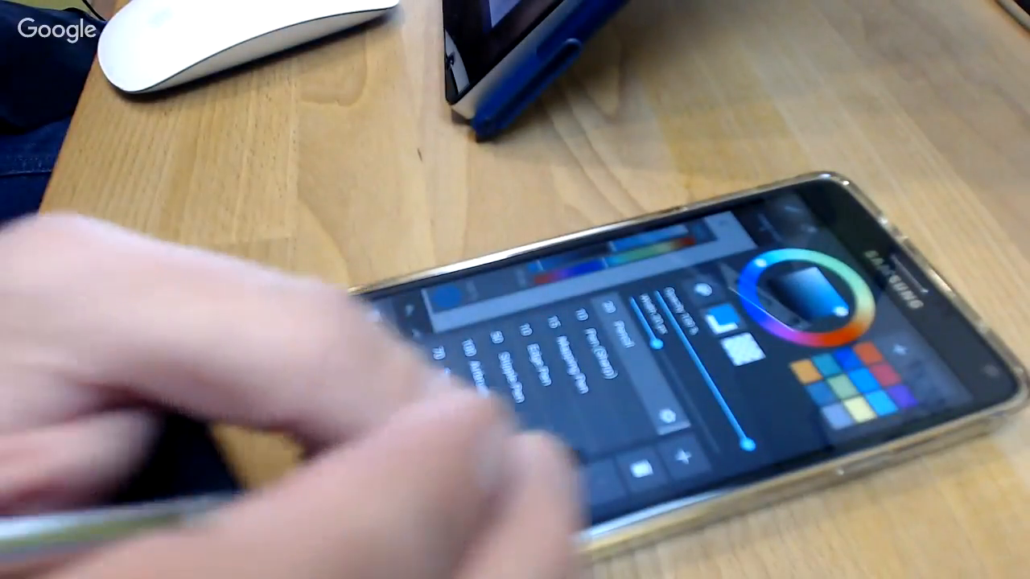